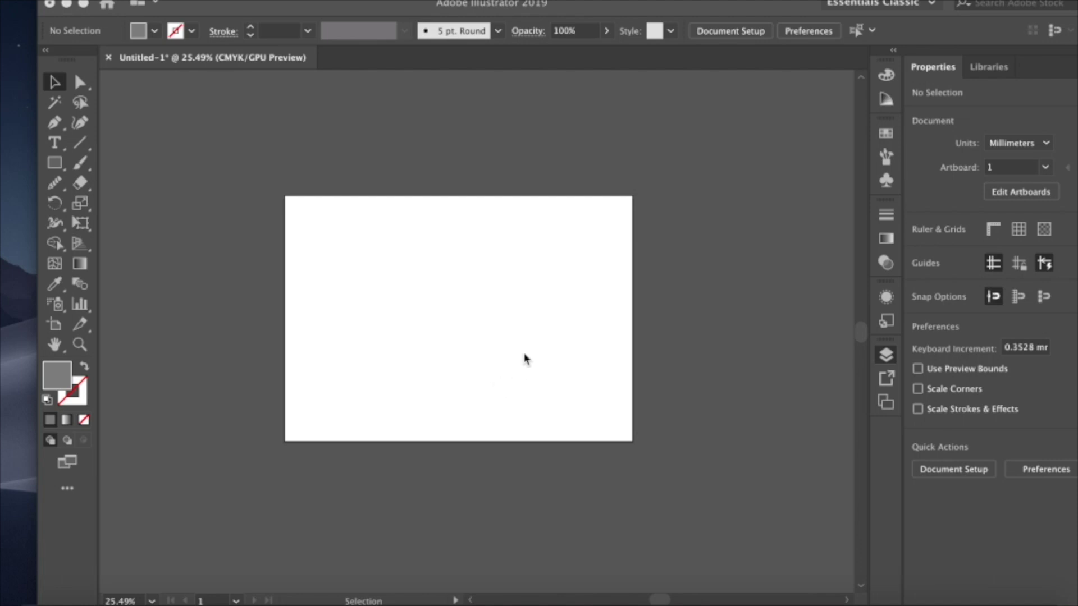
- Display the layers and paste the clothespin photo into the start layer, leaving it deselected
{"action": "key", "text": "F7"}
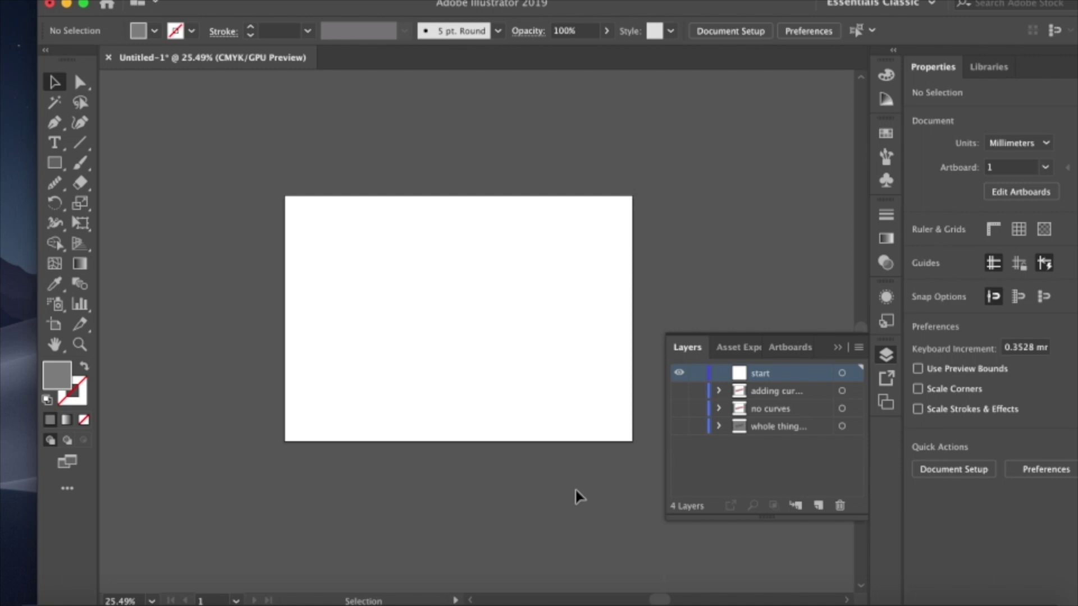
{"action": "key", "text": "a"}
{"action": "key", "text": "super+v"}
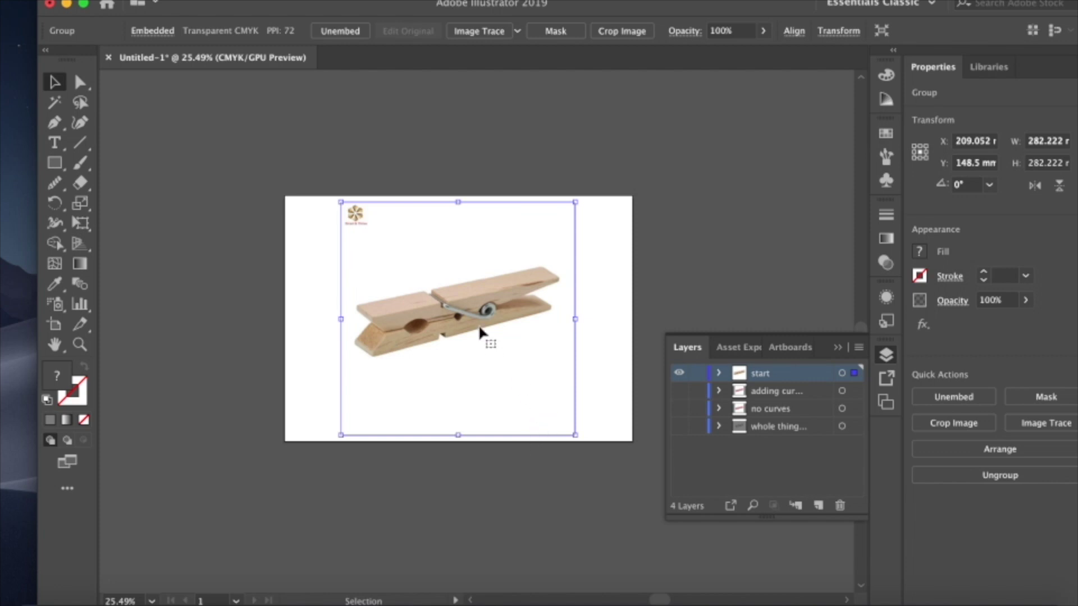
{"action": "left_click", "coordinate": [431, 466]}
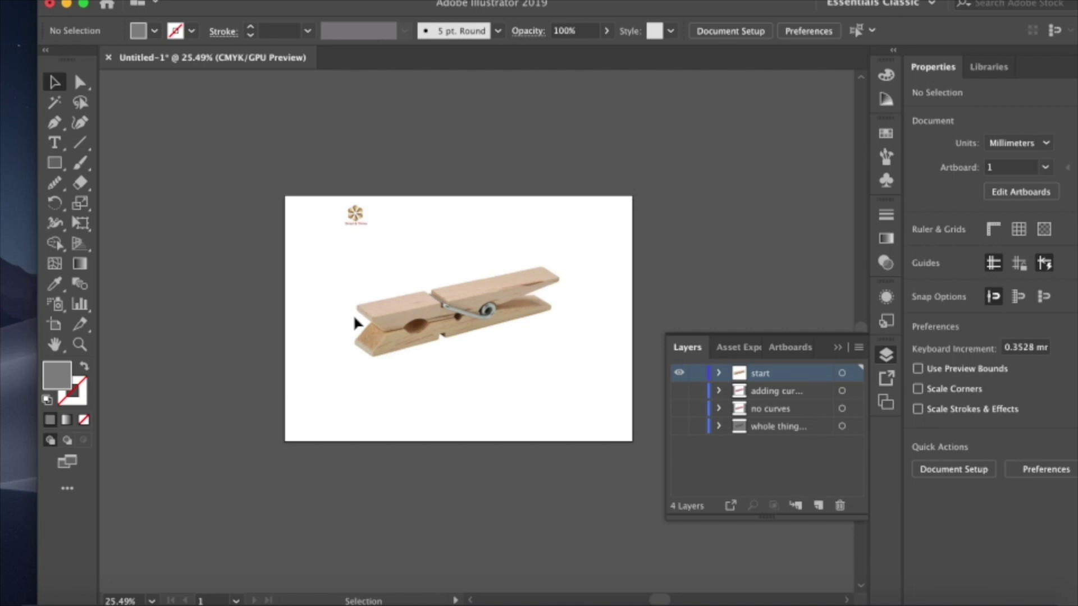
- Set up the Pen tool with no fill and a magenta stroke for tracing the clothespin
{"action": "scroll", "coordinate": [354, 320], "scroll_direction": "up", "scroll_amount": 5}
{"action": "scroll", "coordinate": [355, 320], "scroll_direction": "right", "scroll_amount": 3}
{"action": "scroll", "coordinate": [354, 320], "scroll_direction": "down", "scroll_amount": 2}
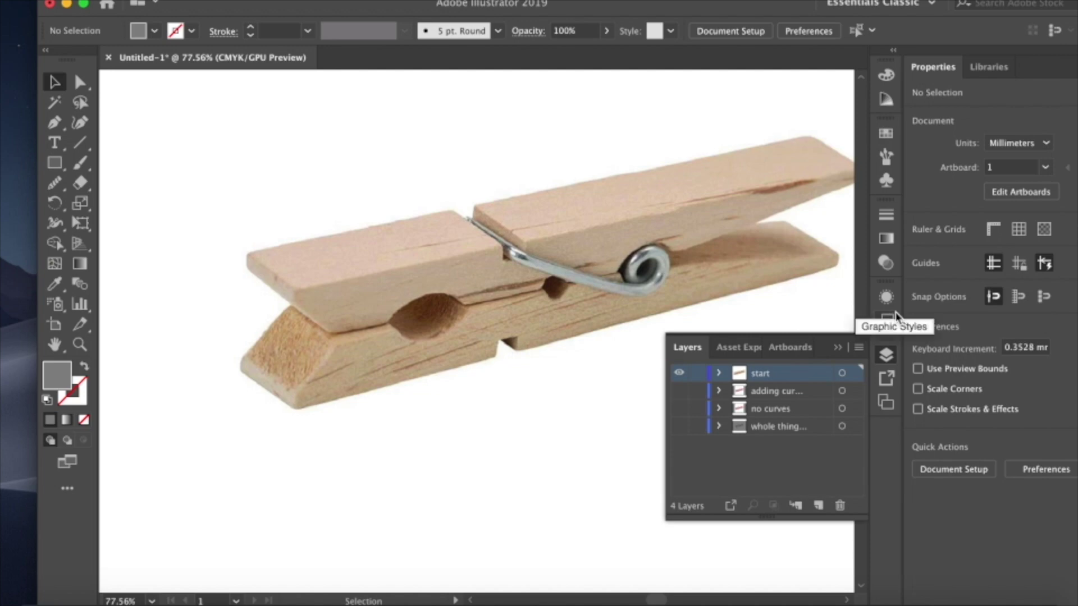
{"action": "left_click", "coordinate": [54, 124]}
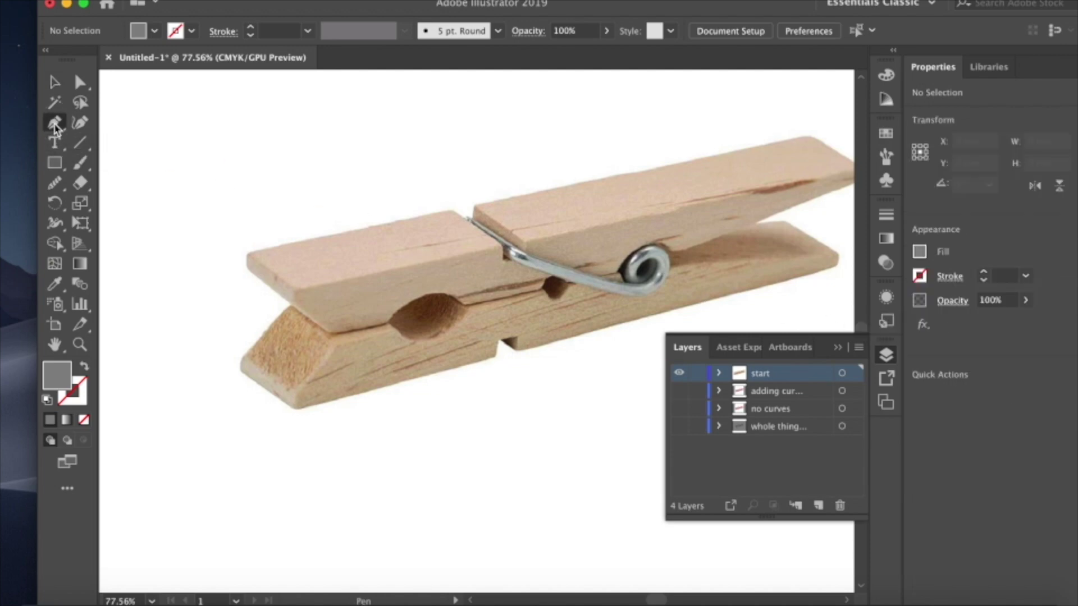
{"action": "left_click", "coordinate": [918, 253]}
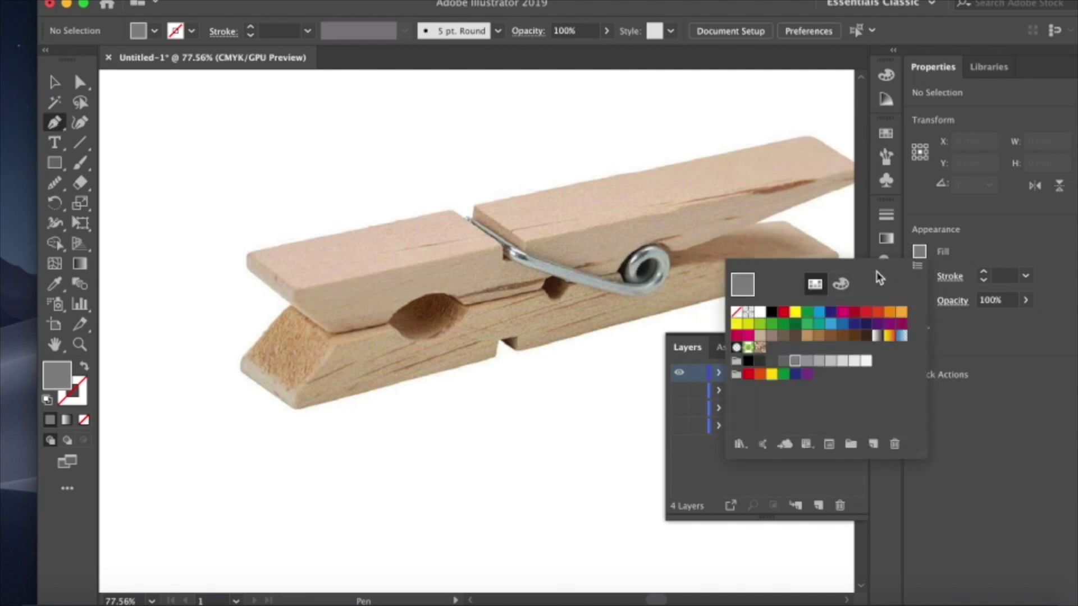
{"action": "left_click", "coordinate": [737, 313]}
{"action": "left_click", "coordinate": [945, 279]}
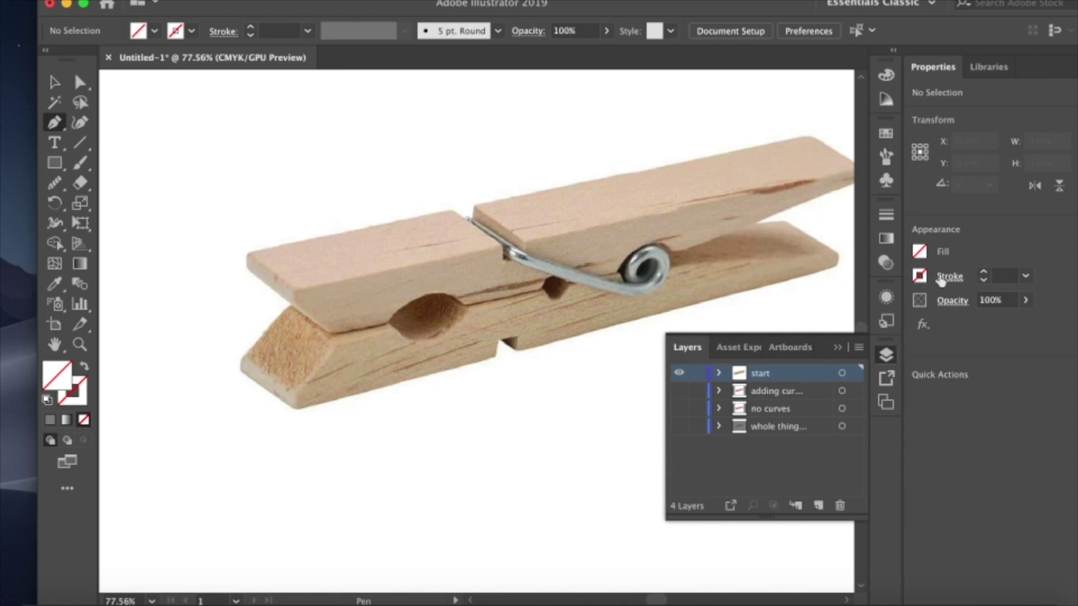
{"action": "left_click", "coordinate": [919, 276]}
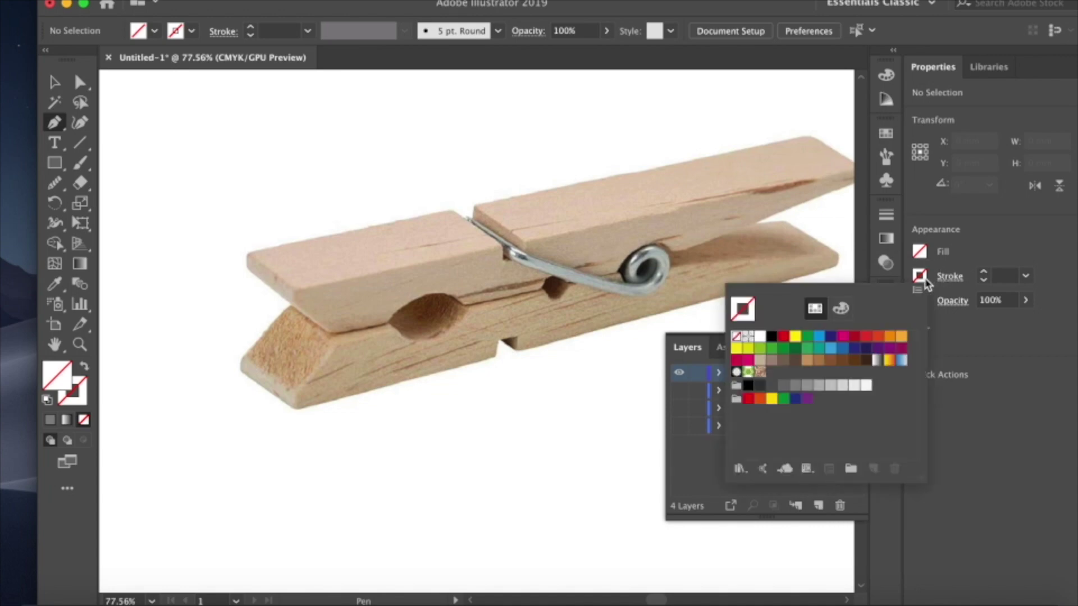
{"action": "left_click", "coordinate": [843, 338]}
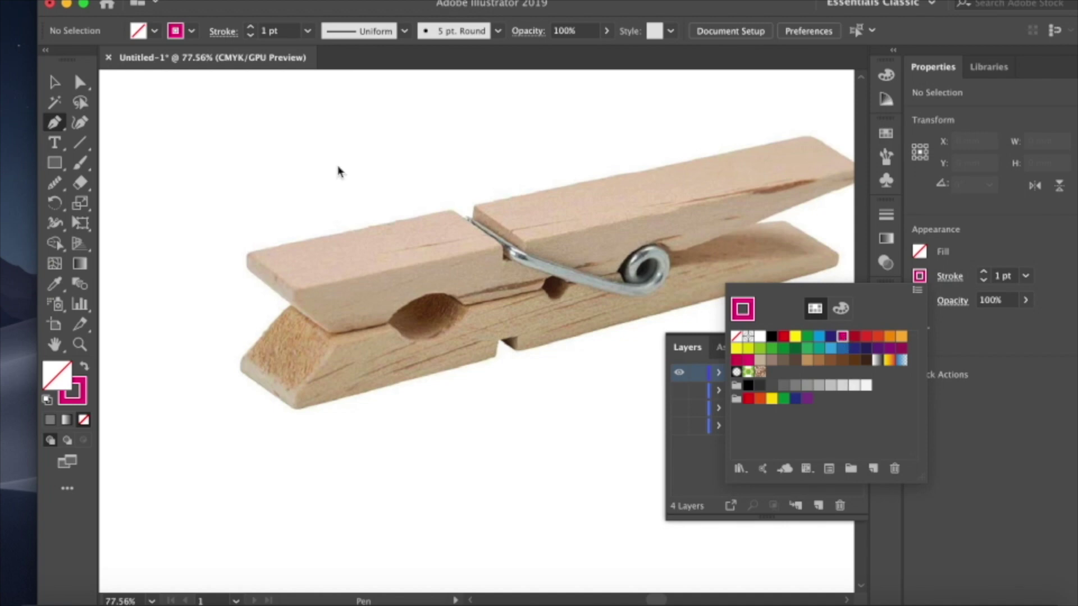
{"action": "left_click", "coordinate": [453, 214]}
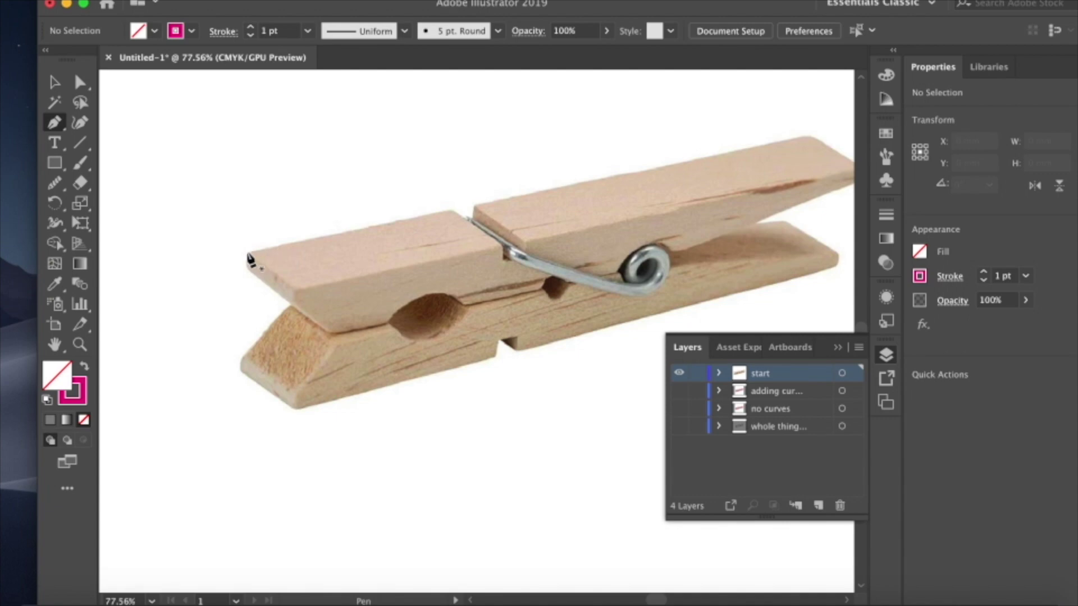
- Trace a closed straight-edged outline around the top face and blunt end of the upper arm's left section, ending at the spring notch
{"action": "left_click", "coordinate": [449, 207]}
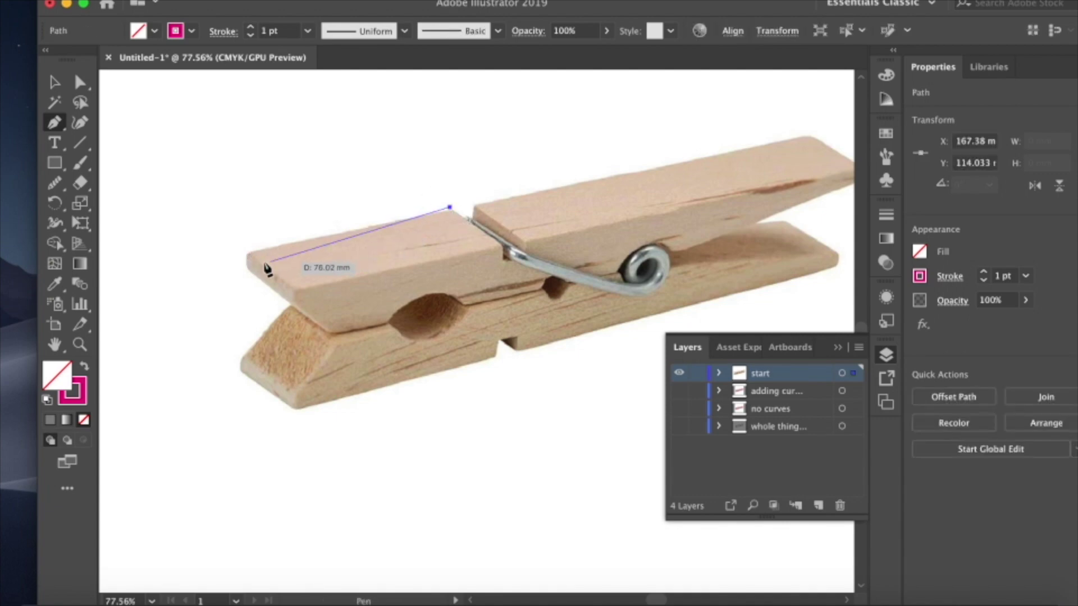
{"action": "left_click", "coordinate": [247, 251]}
{"action": "left_click", "coordinate": [247, 266]}
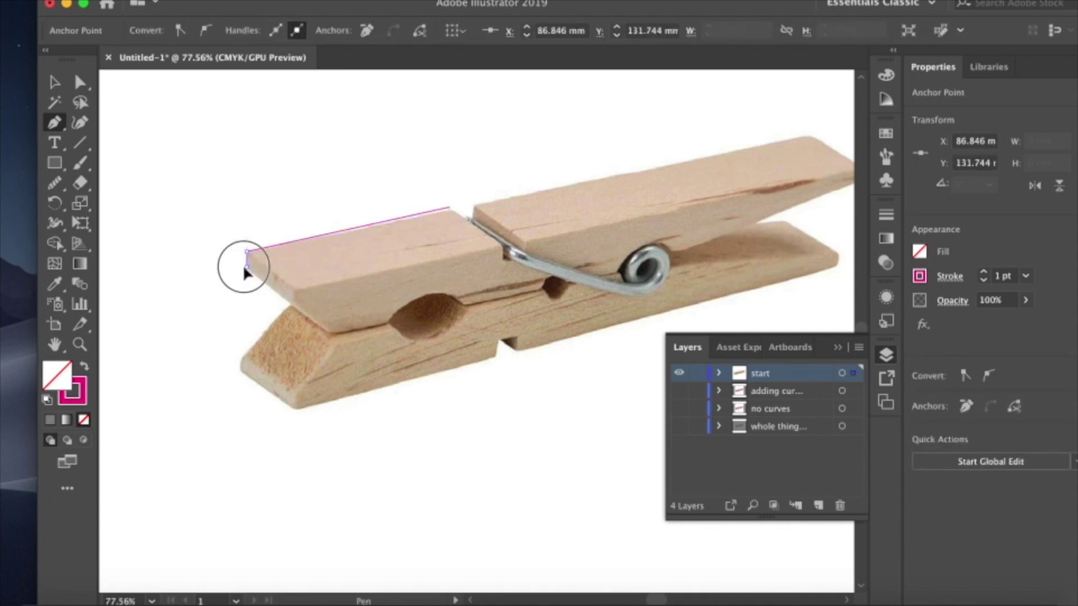
{"action": "left_click", "coordinate": [292, 302]}
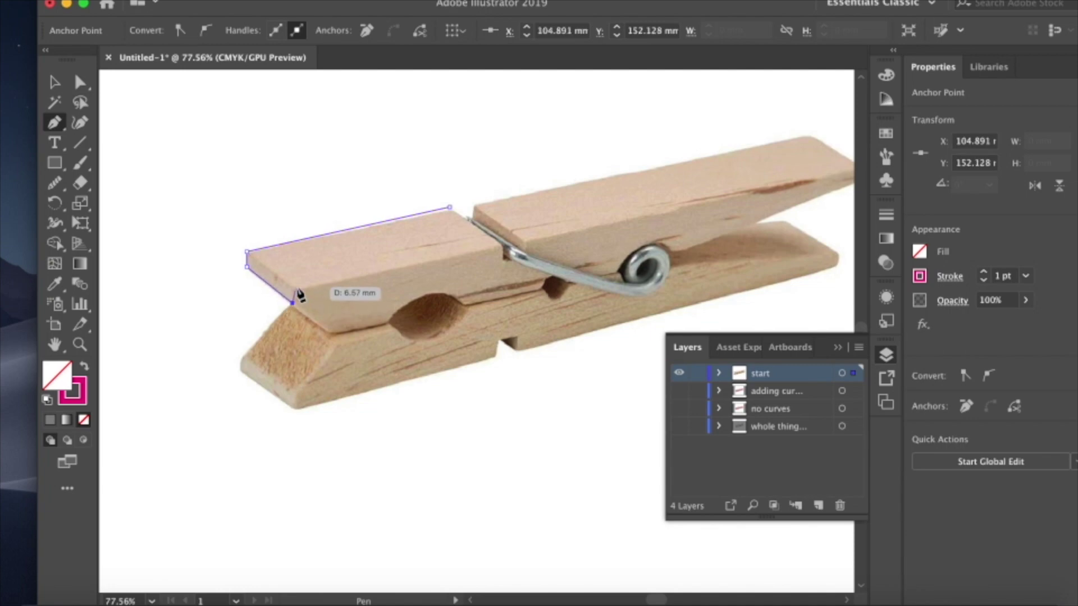
{"action": "left_click", "coordinate": [296, 288]}
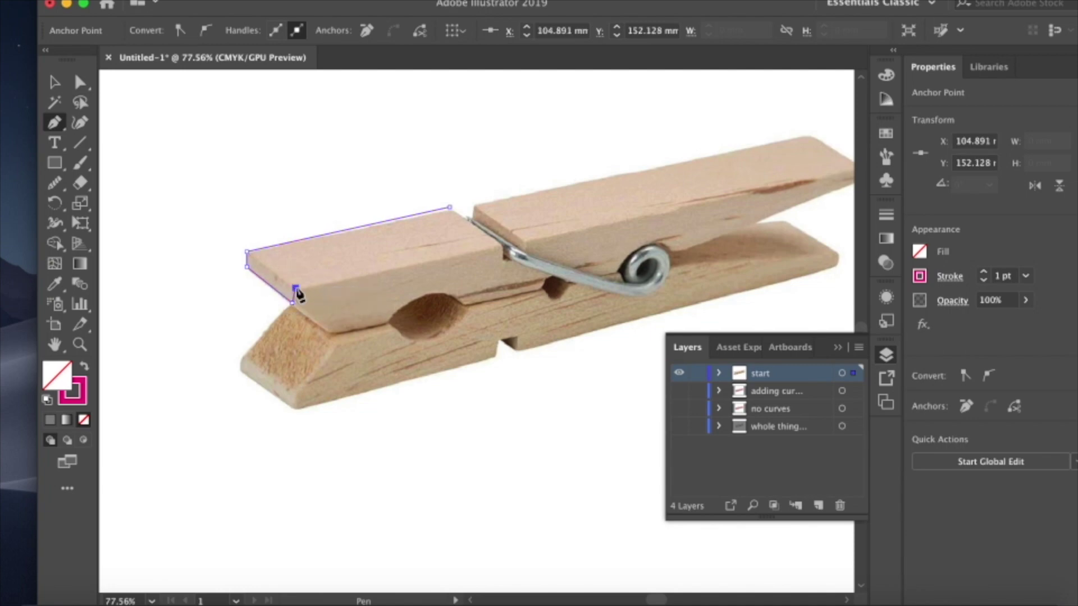
{"action": "left_click", "coordinate": [504, 248]}
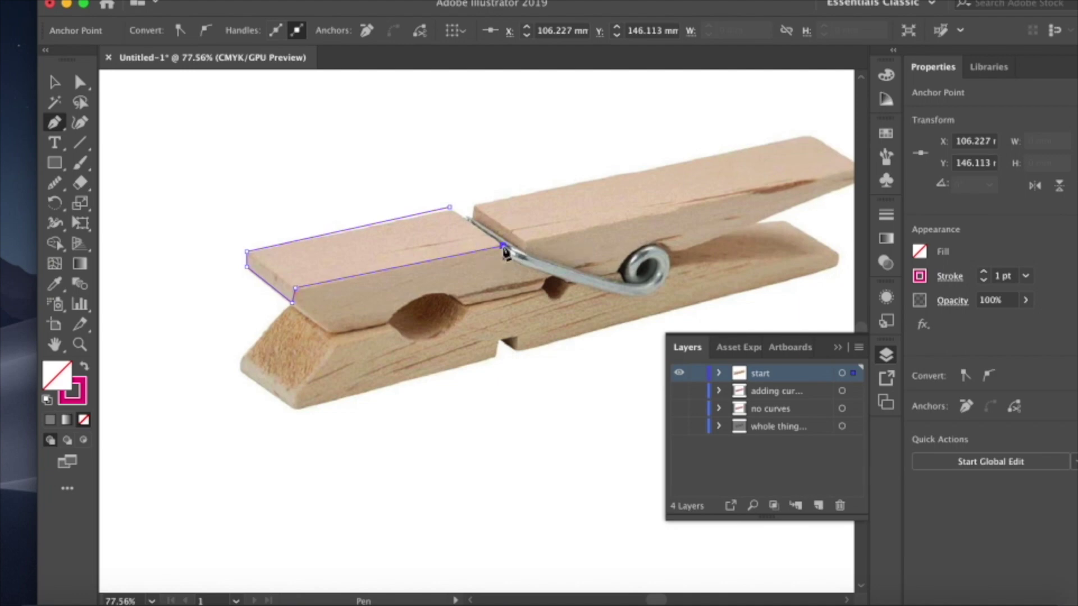
{"action": "left_click", "coordinate": [449, 208]}
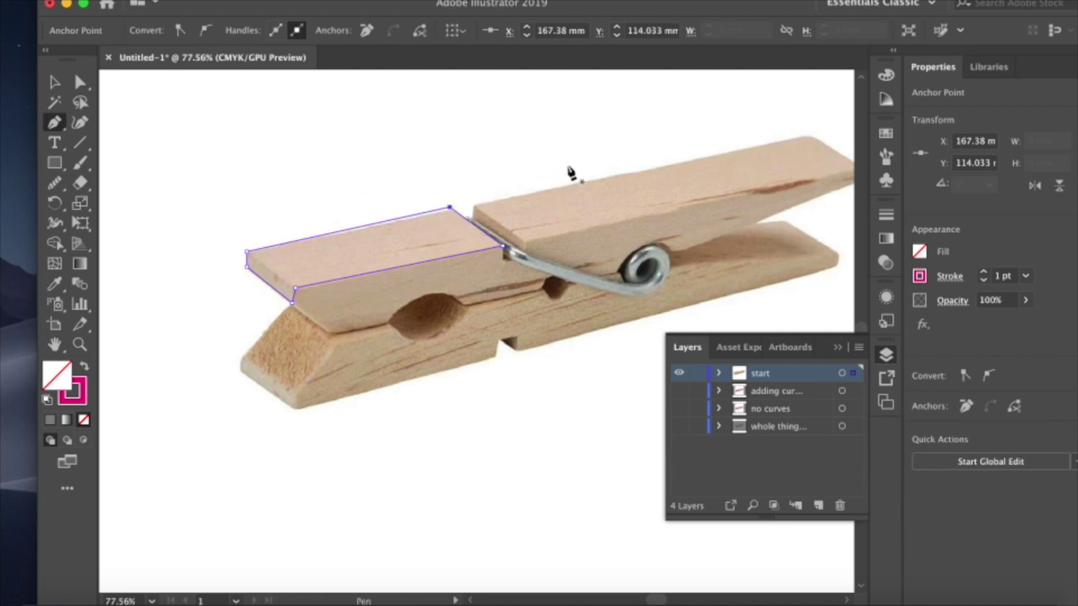
{"action": "left_click", "coordinate": [564, 141], "text": "super"}
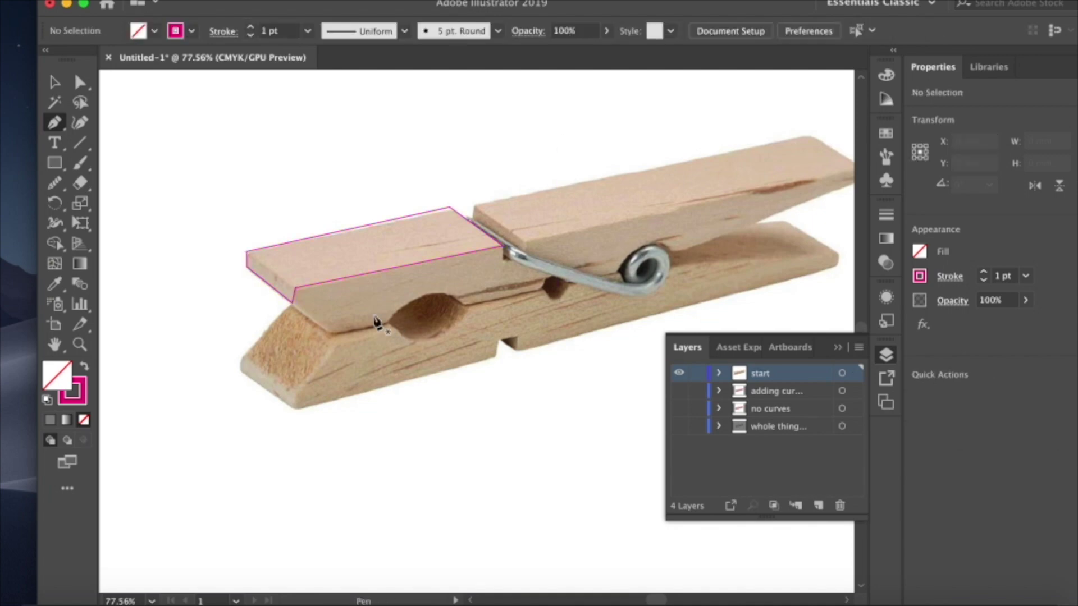
- Draw the straight edge separating the left section's top face from its blunt end, as a separate open path
{"action": "left_click", "coordinate": [247, 252]}
{"action": "left_click", "coordinate": [295, 296]}
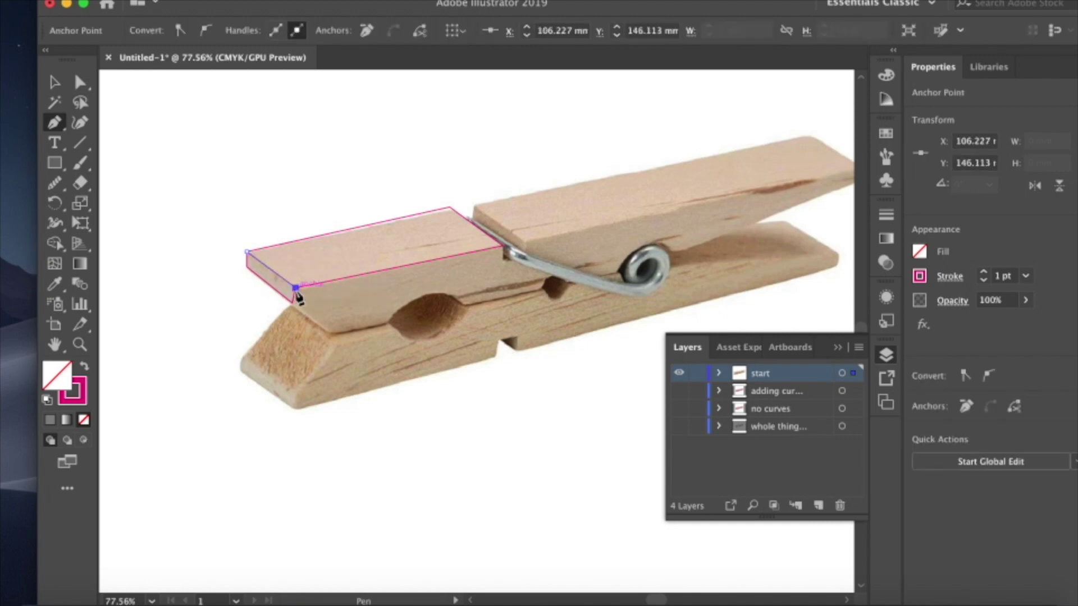
{"action": "left_click", "coordinate": [296, 292], "text": "super"}
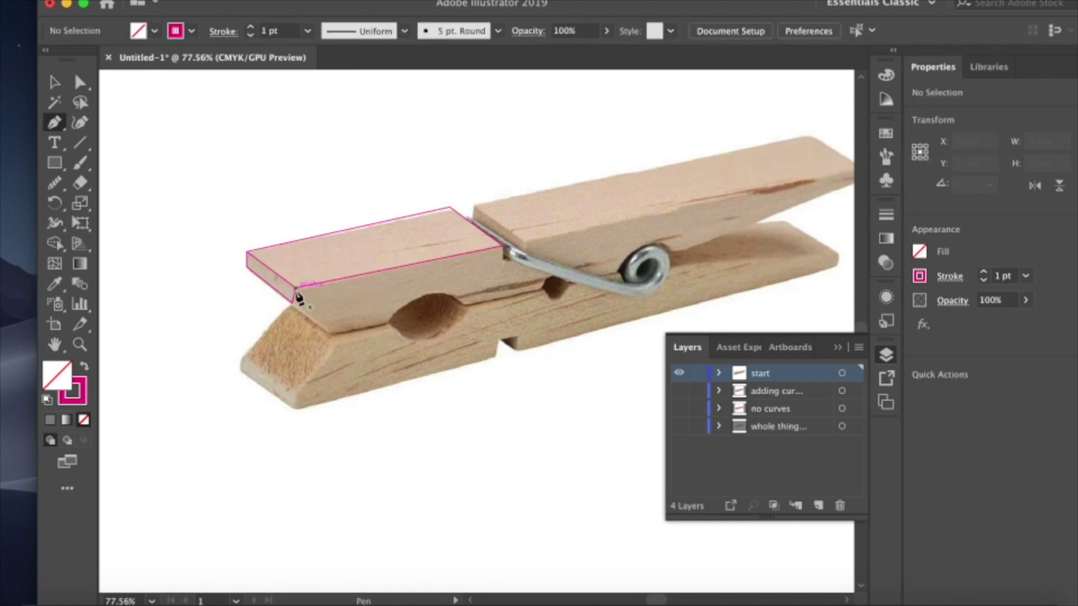
- Trace a closed four-sided outline around the top face of the upper arm's long right section
{"action": "left_click", "coordinate": [473, 207]}
{"action": "left_click", "coordinate": [522, 241]}
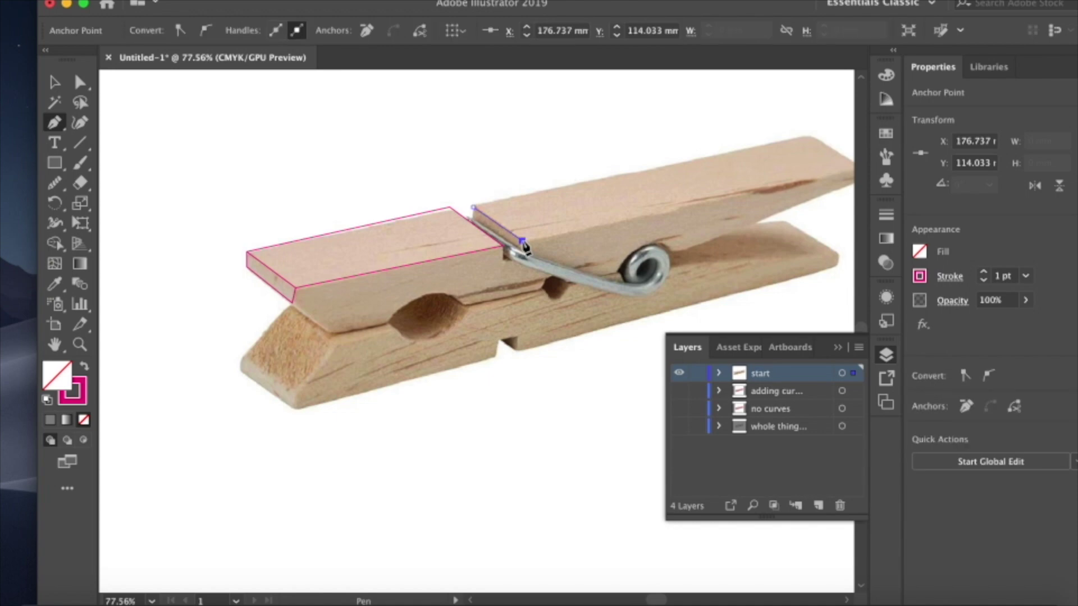
{"action": "scroll", "coordinate": [831, 183], "scroll_direction": "right", "scroll_amount": 5}
{"action": "scroll", "coordinate": [831, 183], "scroll_direction": "up", "scroll_amount": 2}
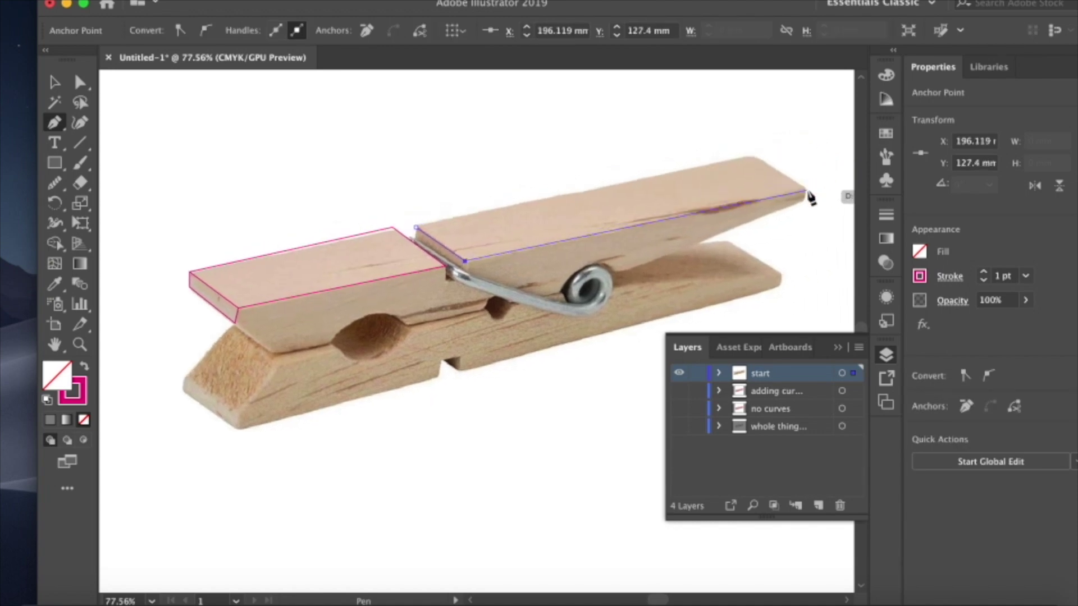
{"action": "left_click", "coordinate": [804, 189]}
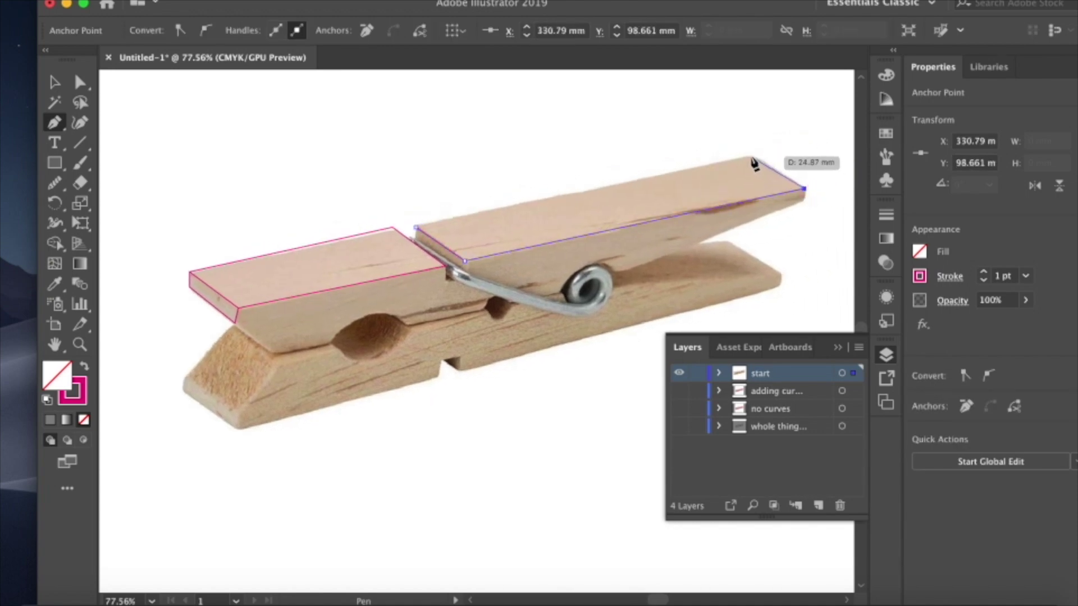
{"action": "left_click", "coordinate": [749, 156]}
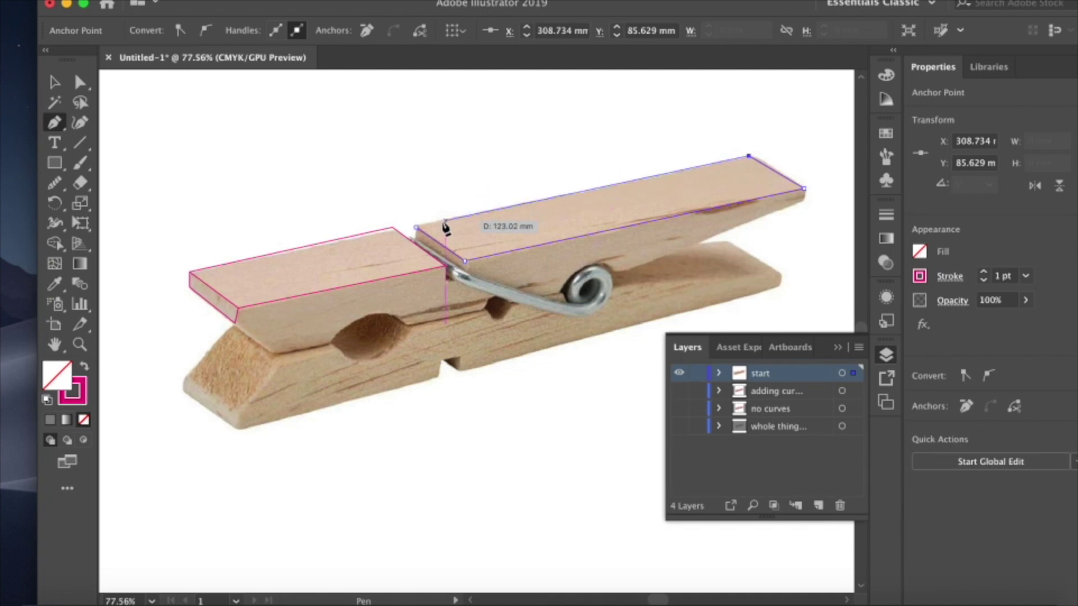
{"action": "left_click", "coordinate": [417, 227]}
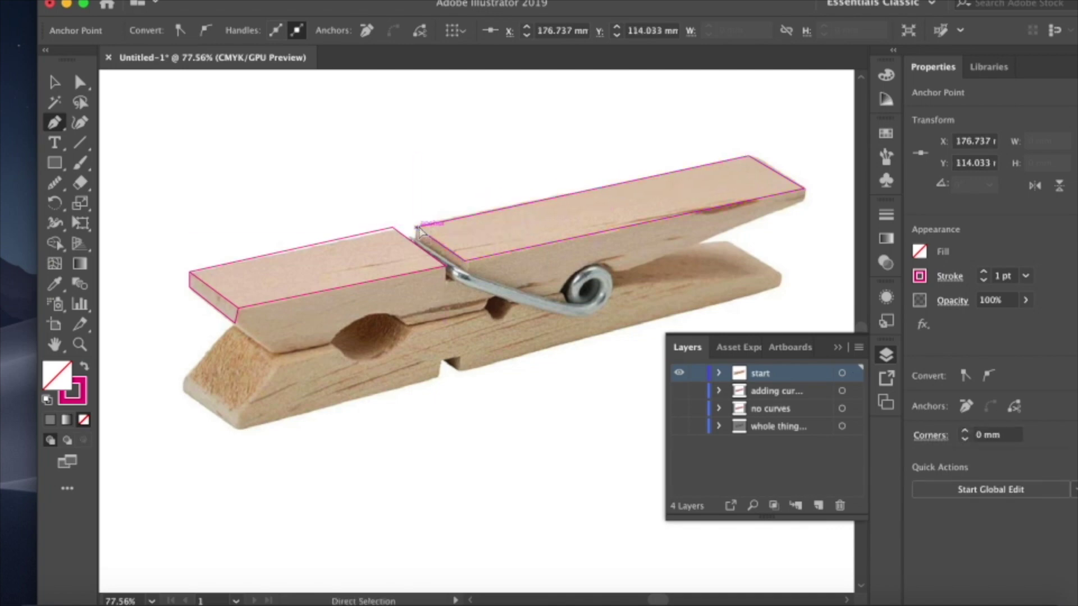
{"action": "key", "text": "super+shift+a"}
- Outline the thin end face of the right section beside the spring wire, joining it to the top face's corners
{"action": "left_click", "coordinate": [416, 227]}
{"action": "left_click", "coordinate": [417, 239]}
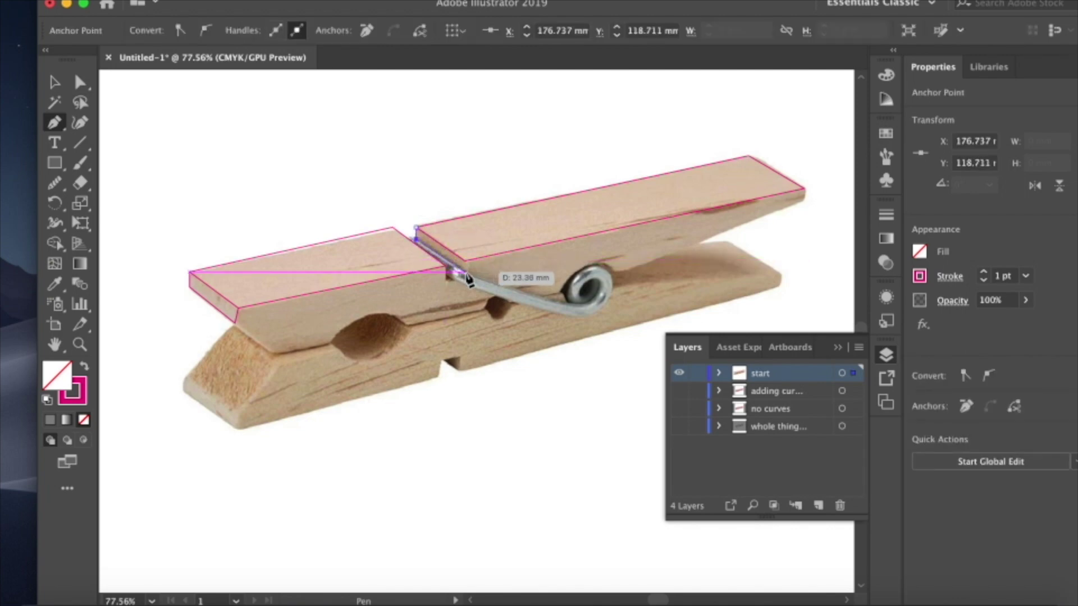
{"action": "left_click", "coordinate": [468, 274]}
{"action": "left_click", "coordinate": [466, 261]}
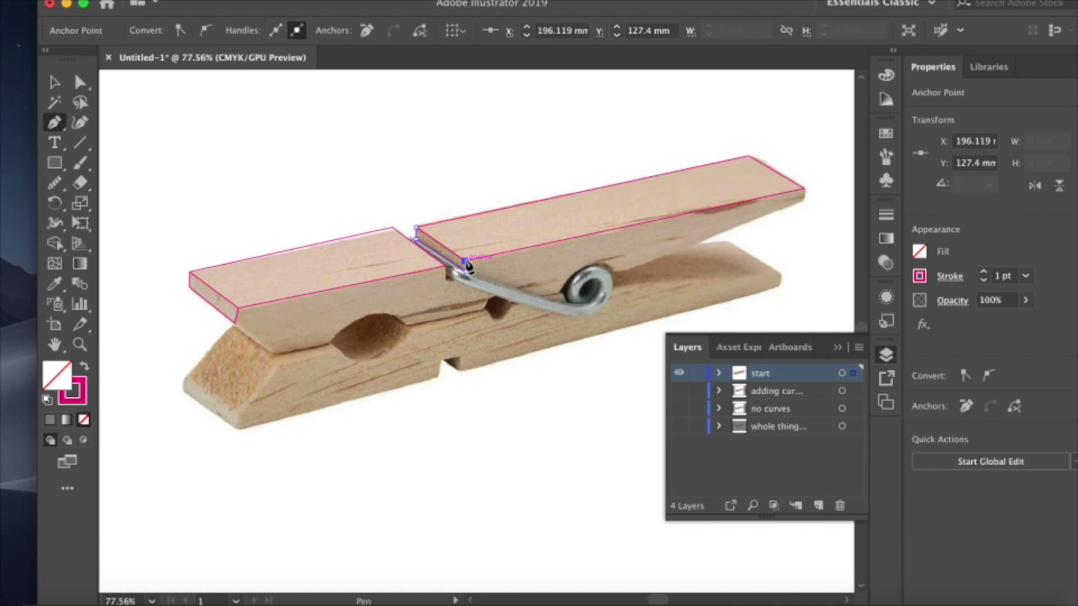
{"action": "left_click", "coordinate": [527, 268], "text": "ctrl"}
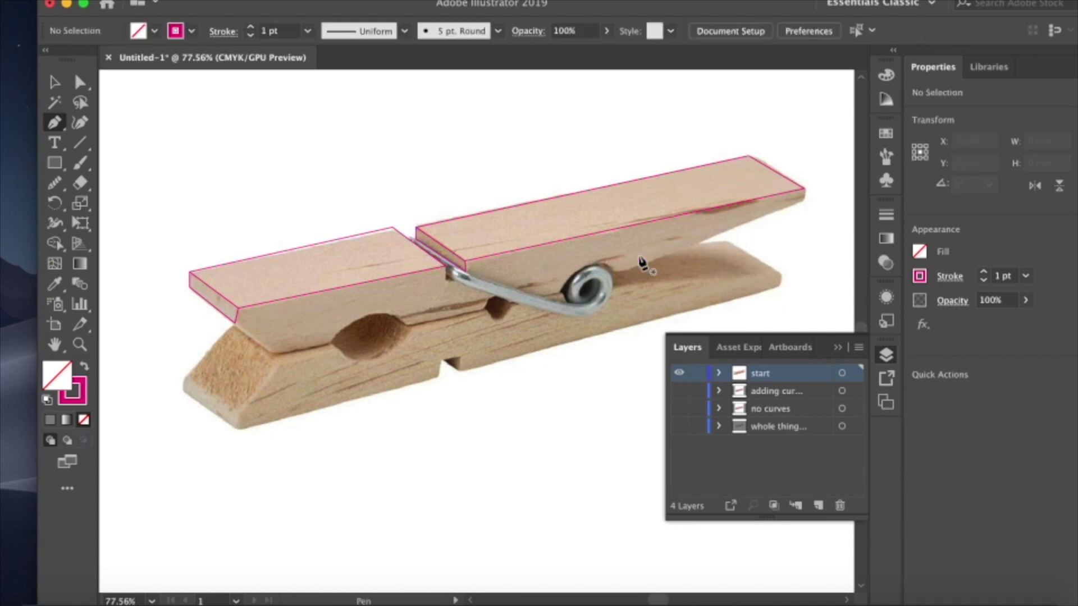
- Trace the upper arm's right tip and its slanted lower edge down to the spring coil as an open path
{"action": "left_click", "coordinate": [804, 195]}
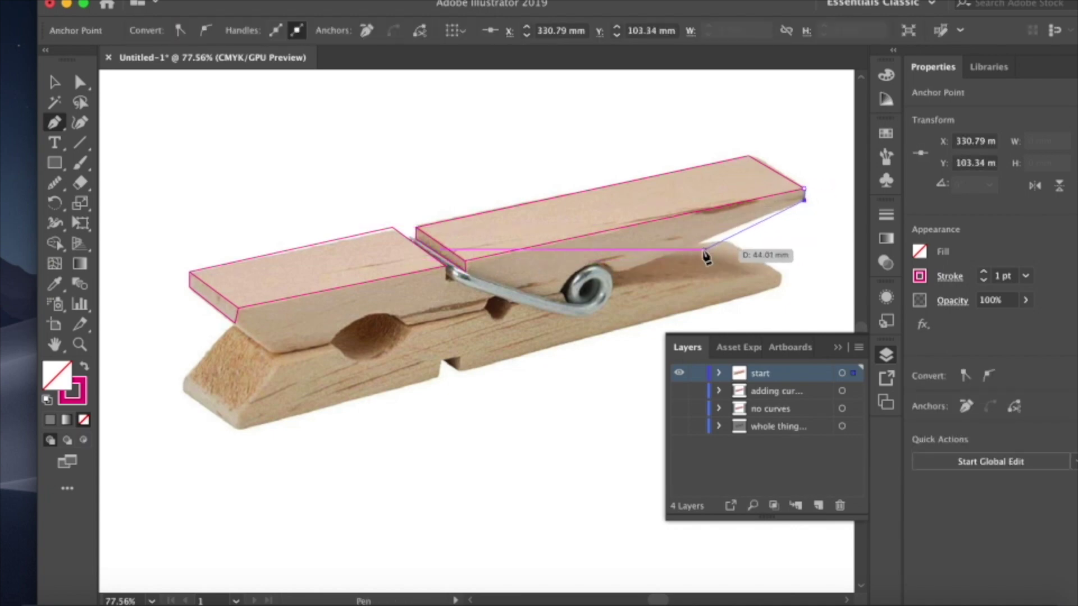
{"action": "left_click", "coordinate": [615, 271]}
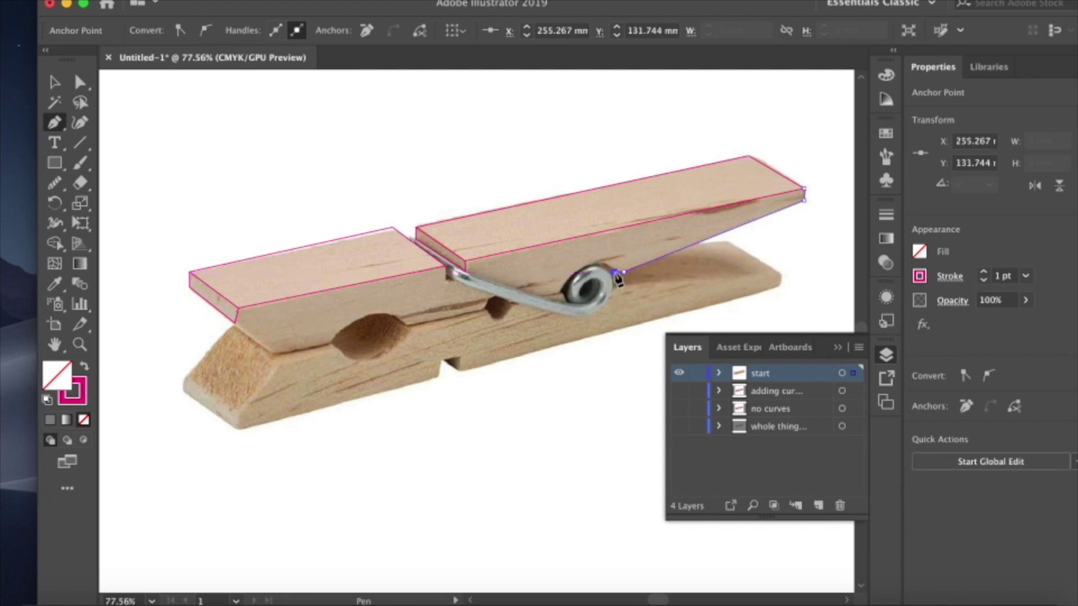
{"action": "key", "text": "Escape"}
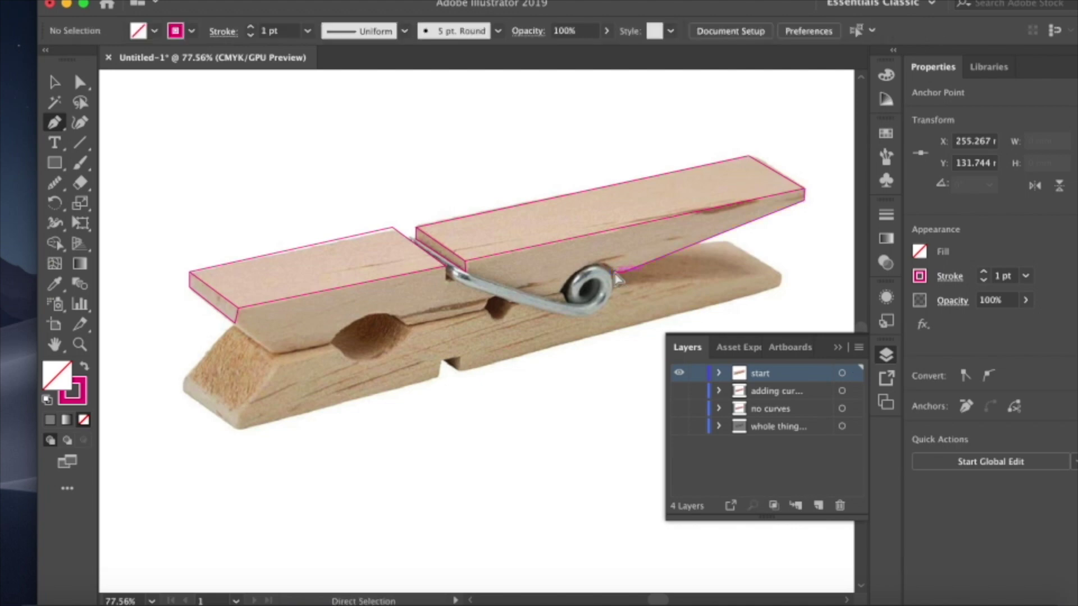
- Draw a short open line along the upper arm's lower edge, between the spring wire and the coil's left side
{"action": "scroll", "coordinate": [576, 309], "scroll_direction": "up", "scroll_amount": 5}
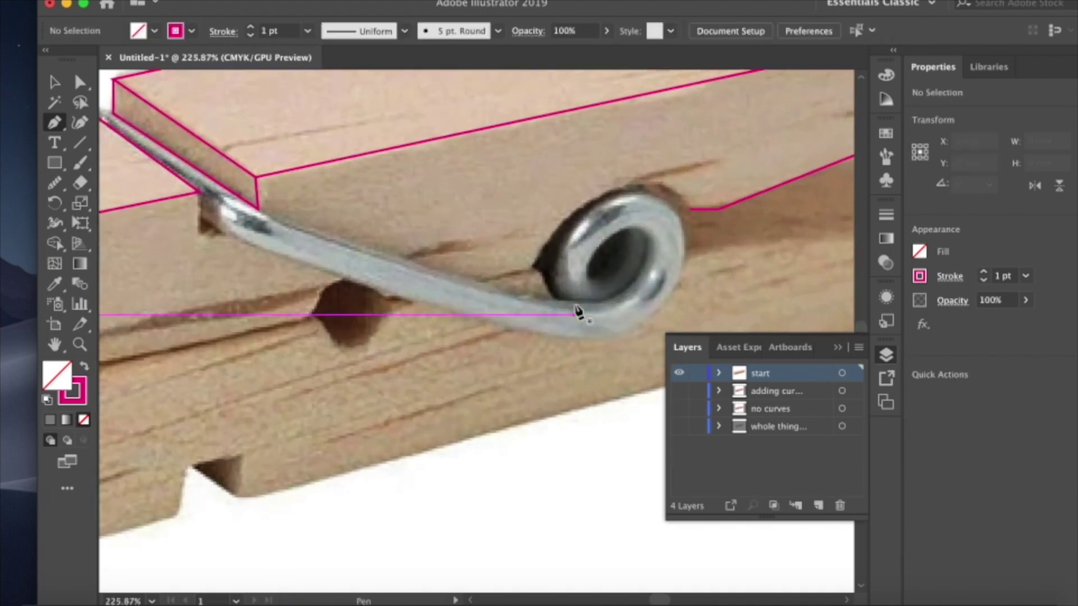
{"action": "left_click", "coordinate": [479, 279]}
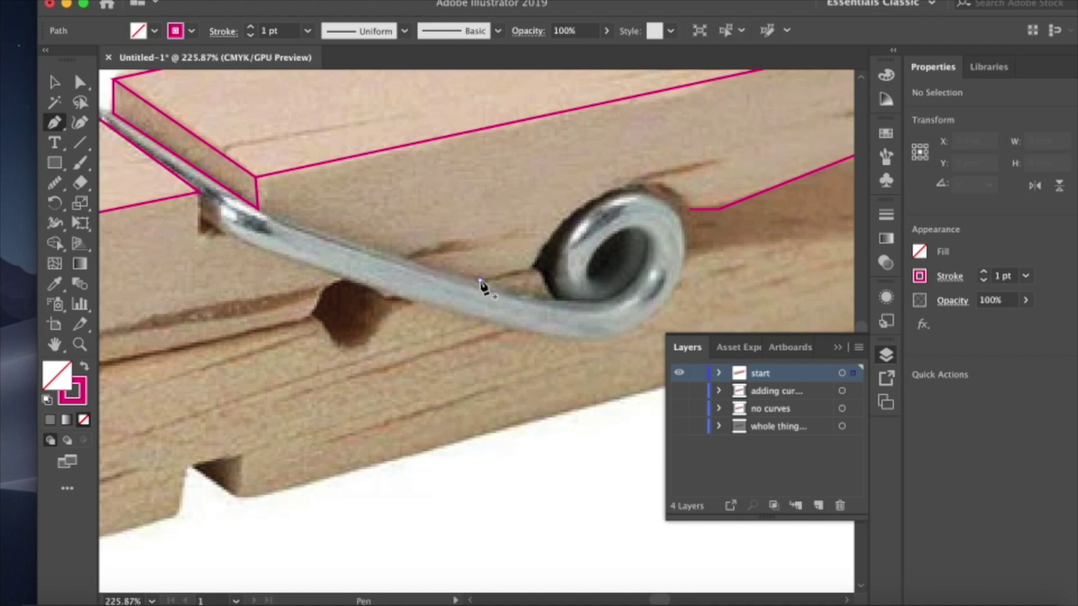
{"action": "left_click", "coordinate": [530, 271]}
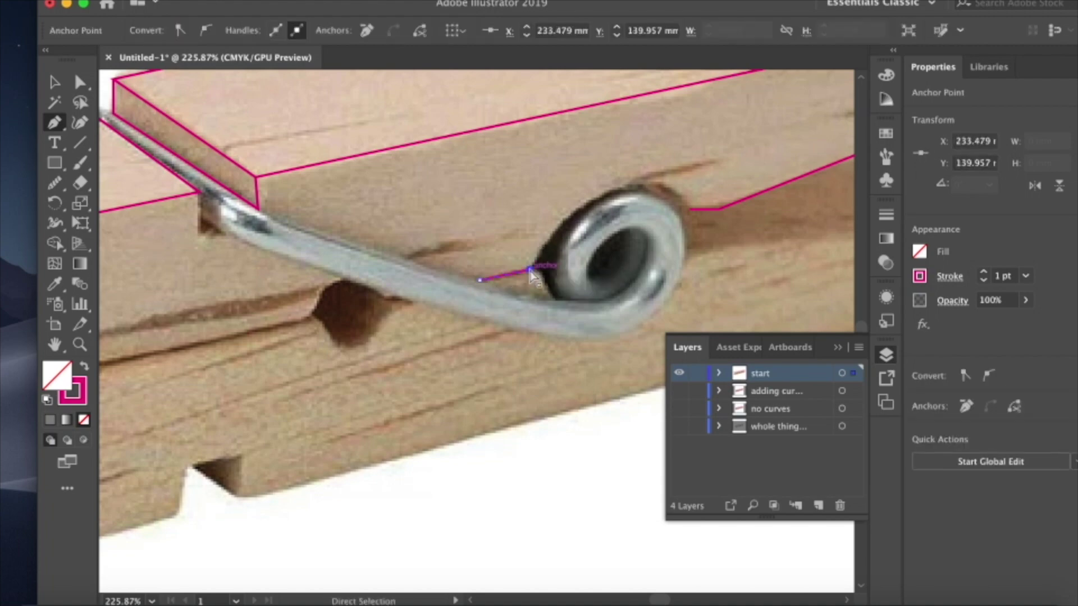
{"action": "key", "text": "Escape"}
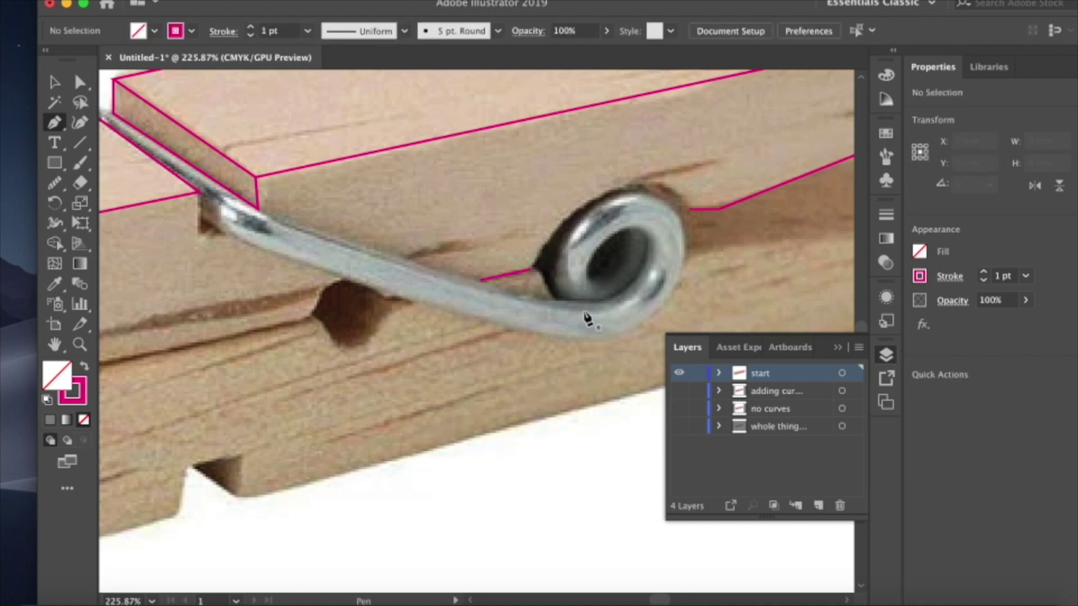
{"action": "scroll", "coordinate": [290, 402], "scroll_direction": "left", "scroll_amount": 5}
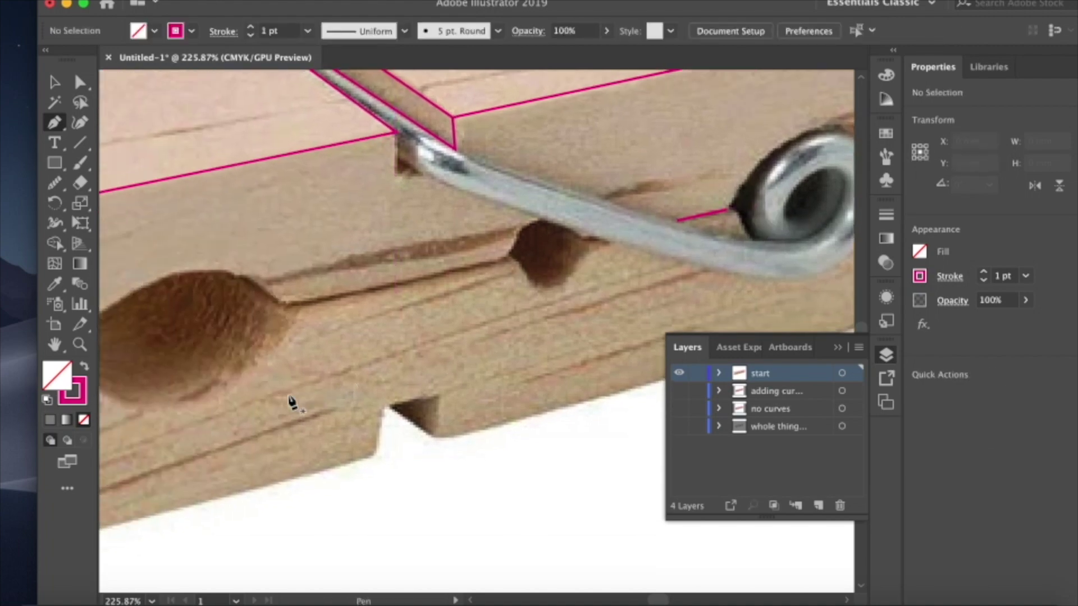
- Trace the small notch beneath the spring wire at the end of the upper arm's left section as an open L-shaped path
{"action": "left_click", "coordinate": [396, 132]}
{"action": "left_click", "coordinate": [396, 176]}
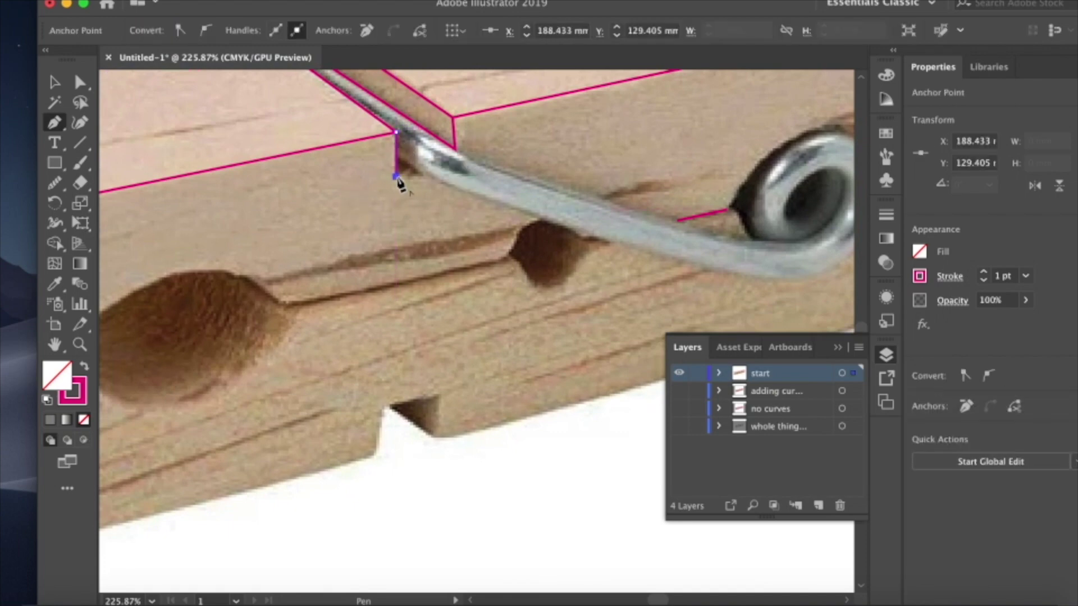
{"action": "left_click", "coordinate": [423, 176]}
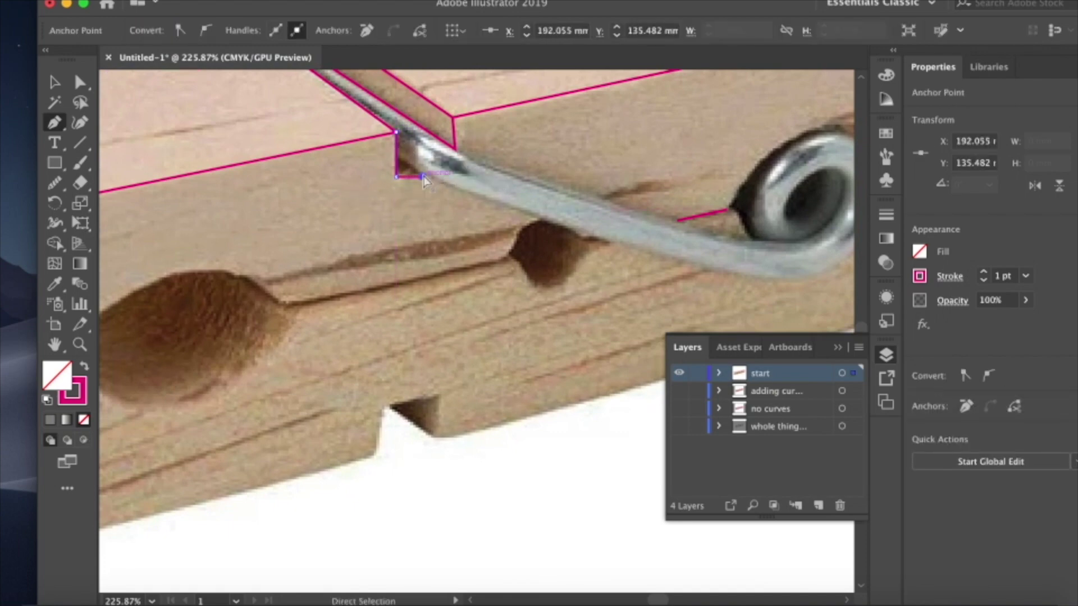
{"action": "left_click", "coordinate": [425, 179], "text": "ctrl"}
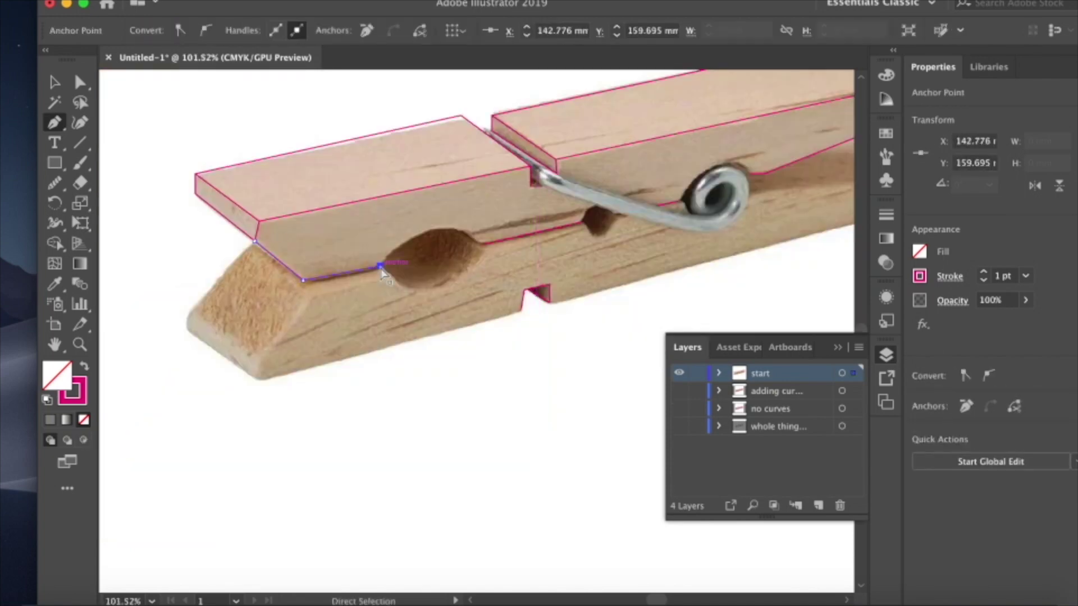
- End the path along the upper arm's lower left edge at the large hole, and trace the lower arm's end faces and edges
{"action": "left_click", "coordinate": [257, 378]}
{"action": "left_click", "coordinate": [253, 358], "text": "ctrl"}
{"action": "scroll", "coordinate": [533, 258], "scroll_direction": "right", "scroll_amount": 5}
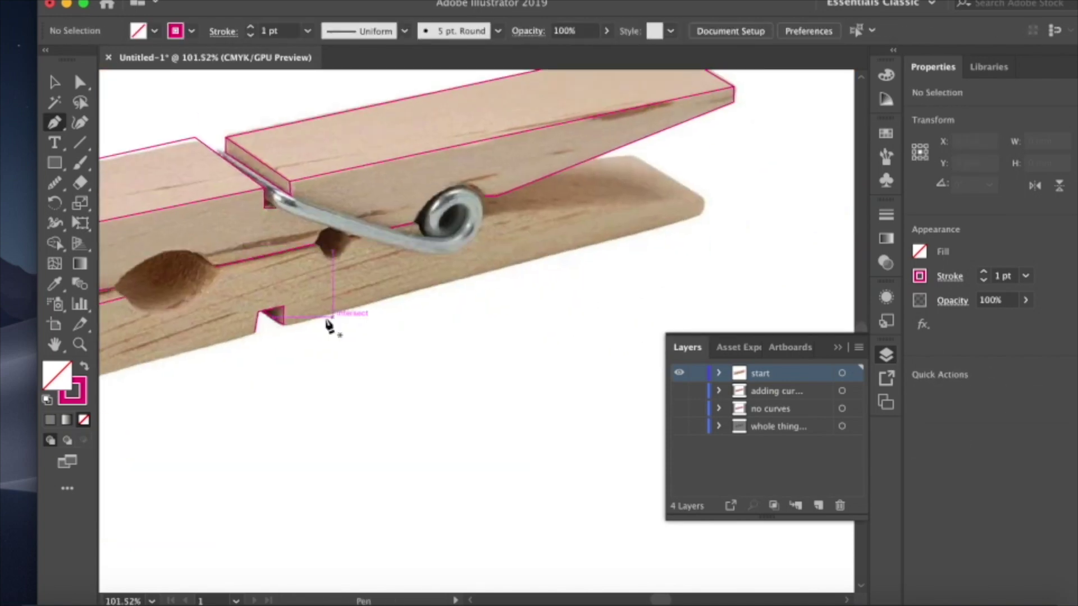
{"action": "scroll", "coordinate": [703, 207], "scroll_direction": "down", "scroll_amount": 3}
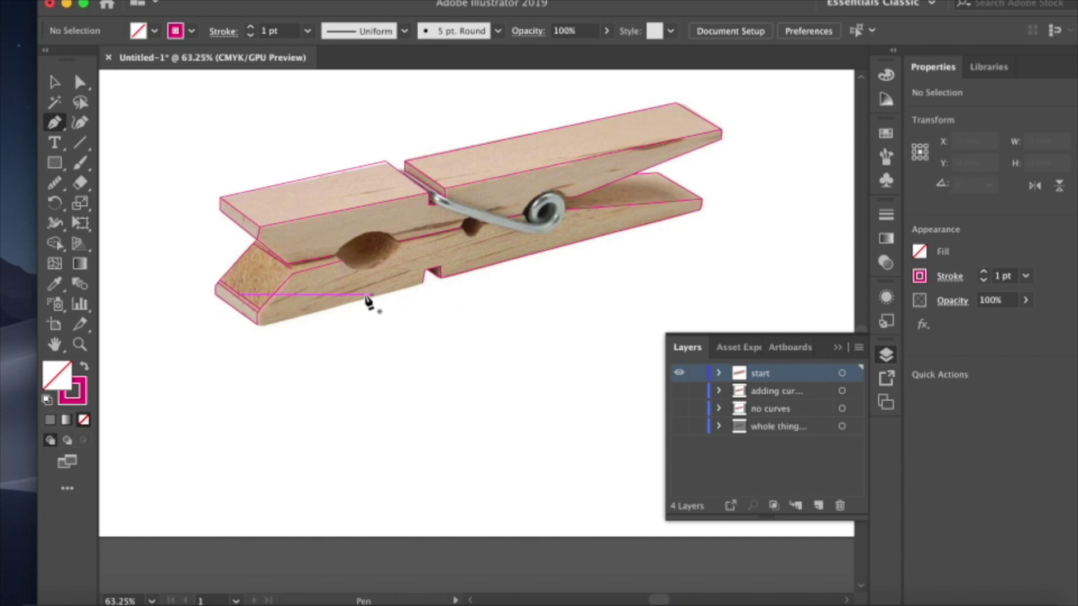
- Trace the lower rim of the large hole with the Curvature tool, from the lower arm's edge to the parting line right of the hole
{"action": "scroll", "coordinate": [366, 302], "scroll_direction": "up", "scroll_amount": 5}
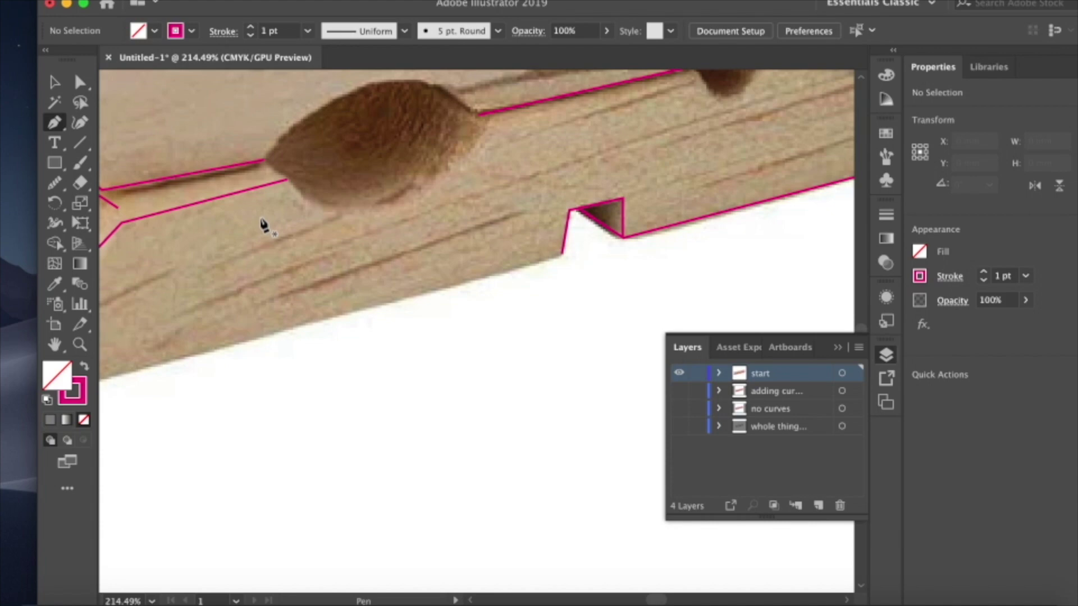
{"action": "scroll", "coordinate": [262, 223], "scroll_direction": "up", "scroll_amount": 3}
{"action": "scroll", "coordinate": [262, 224], "scroll_direction": "left", "scroll_amount": 2}
{"action": "scroll", "coordinate": [262, 224], "scroll_direction": "up", "scroll_amount": 1}
{"action": "scroll", "coordinate": [263, 224], "scroll_direction": "left", "scroll_amount": 1}
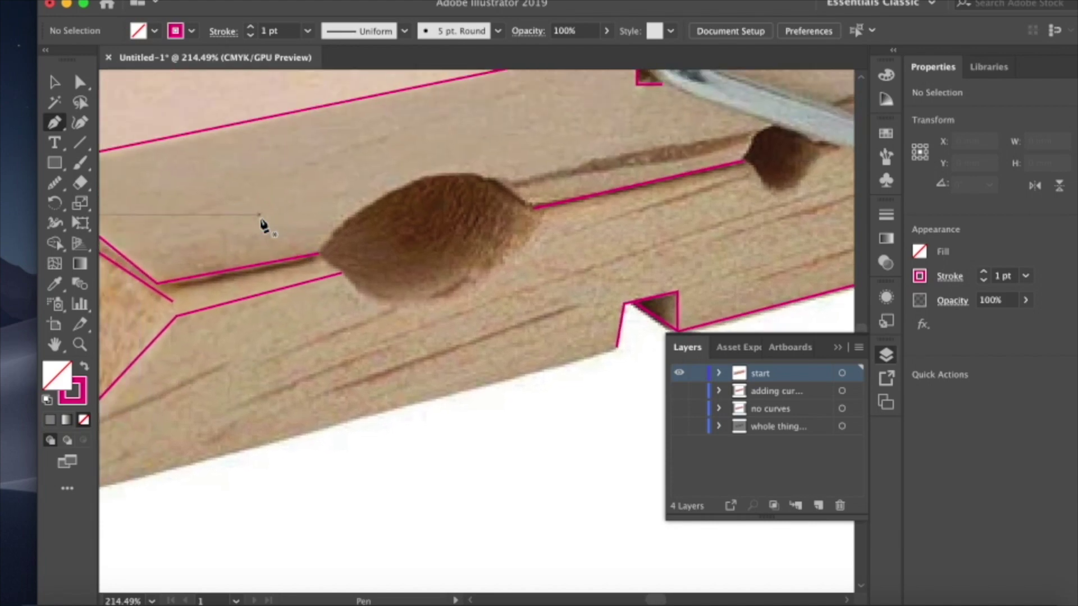
{"action": "left_click", "coordinate": [83, 124]}
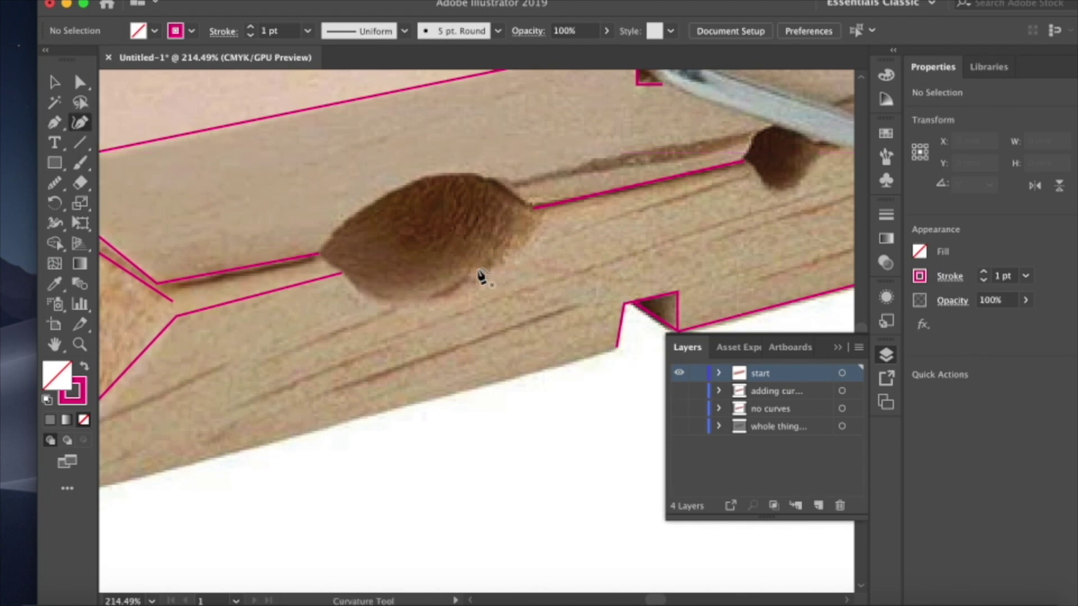
{"action": "left_click", "coordinate": [343, 275]}
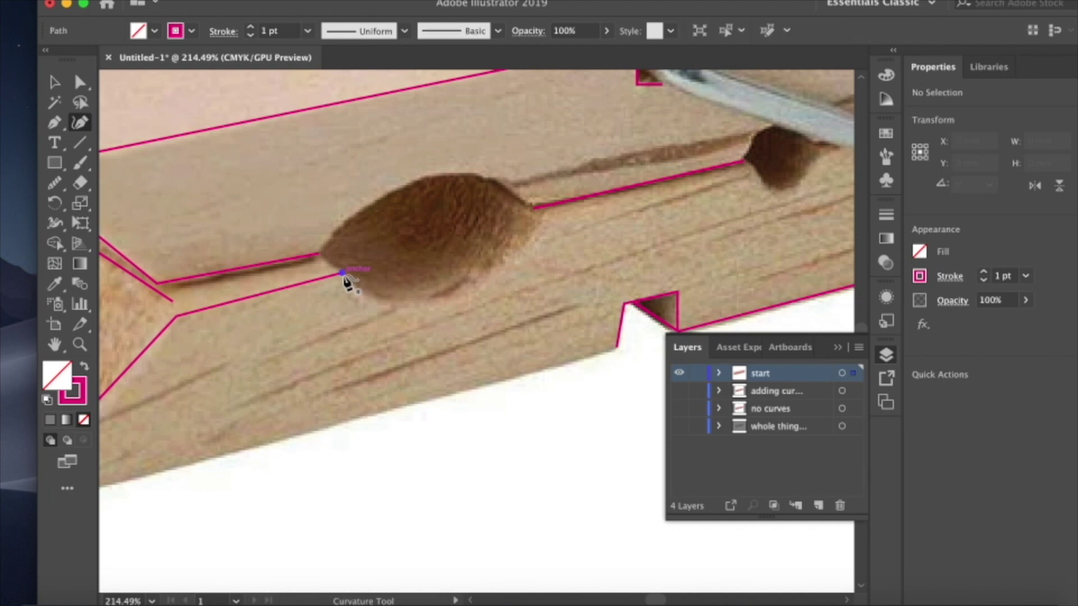
{"action": "left_click", "coordinate": [369, 299]}
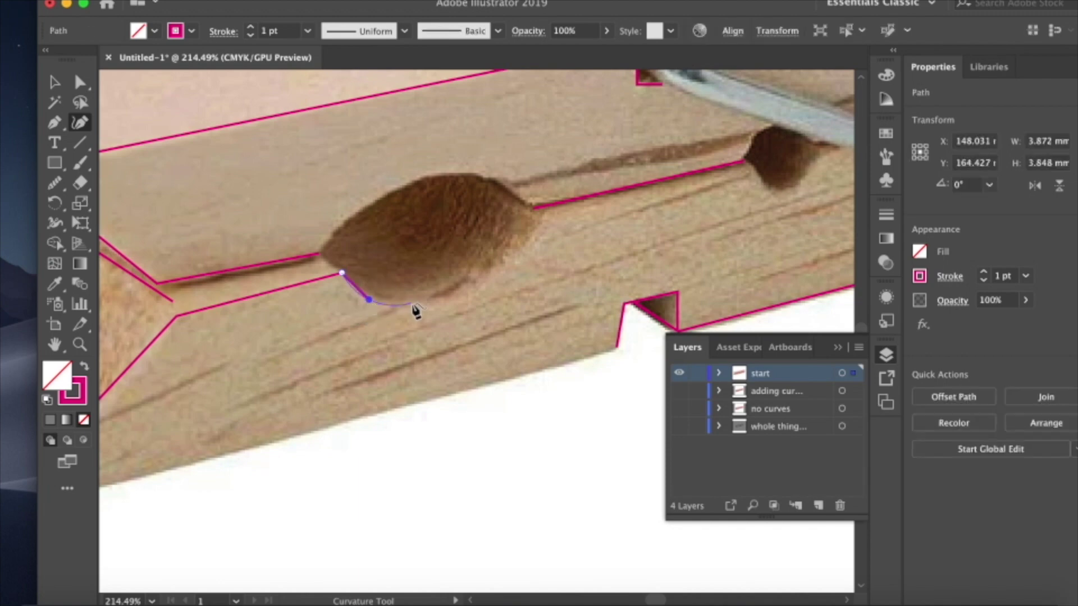
{"action": "left_click", "coordinate": [453, 298]}
{"action": "left_click", "coordinate": [517, 256]}
{"action": "left_click", "coordinate": [540, 223]}
{"action": "left_click", "coordinate": [552, 212]}
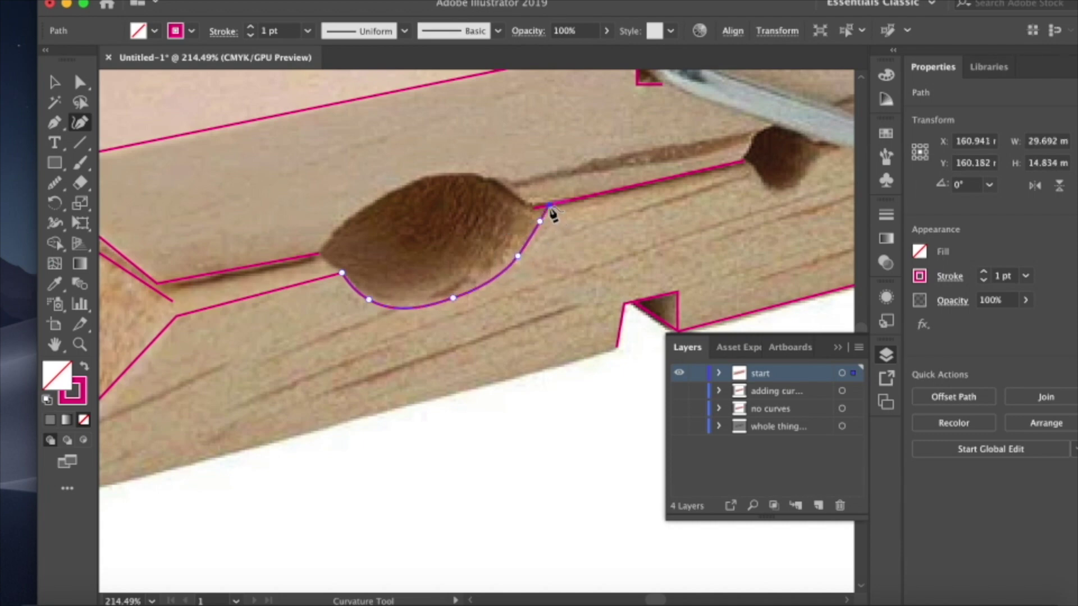
{"action": "key", "text": "Escape"}
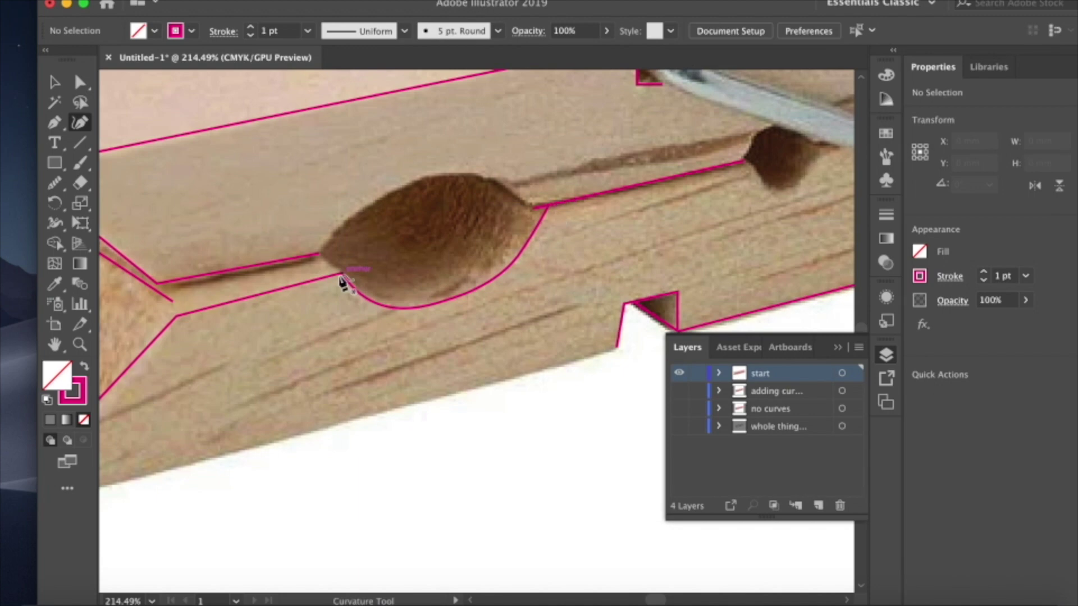
- Trace the upper rim of the large hole as an open curve between the upper arm's lower edge and the parting line
{"action": "left_click", "coordinate": [319, 255]}
{"action": "left_click", "coordinate": [342, 226]}
{"action": "left_click", "coordinate": [382, 198]}
{"action": "left_click", "coordinate": [446, 173]}
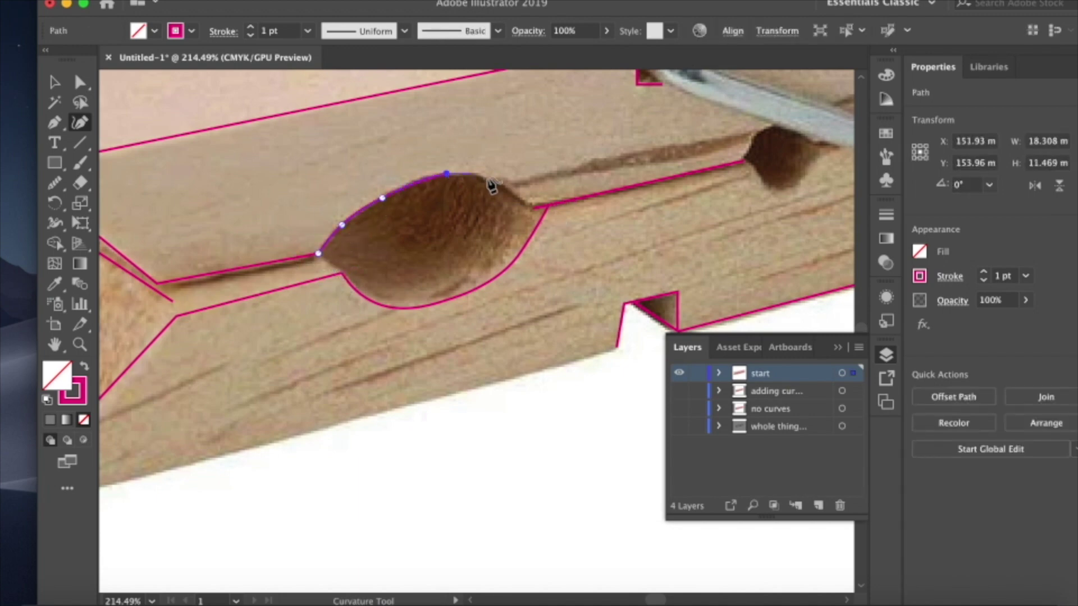
{"action": "left_click", "coordinate": [536, 212]}
{"action": "key", "text": "Escape"}
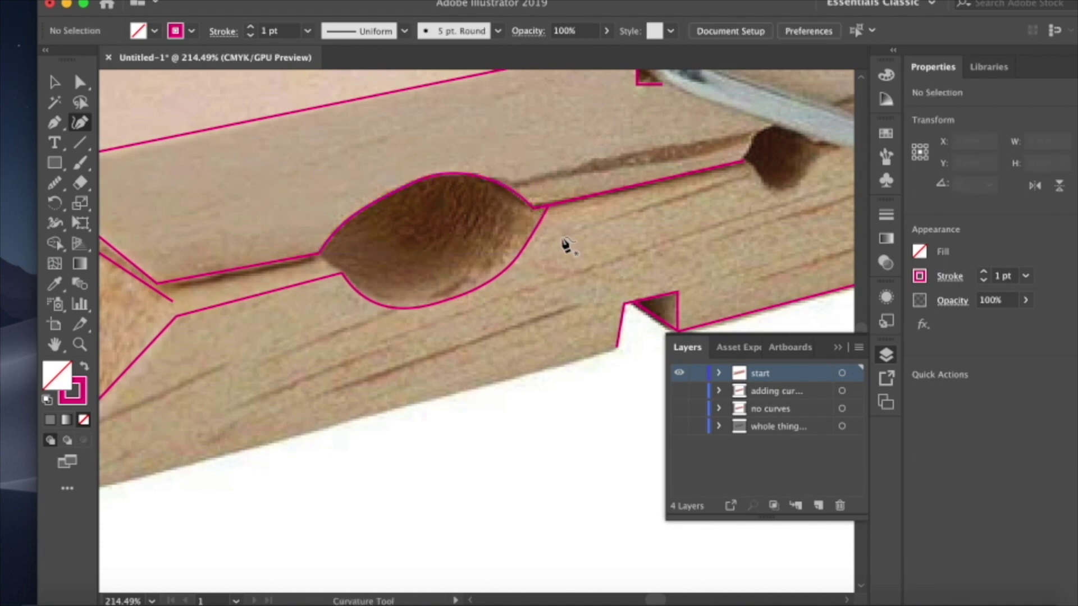
- Trace the small hole's upper left rim as an open curve from the parting line up to the spring wire
{"action": "scroll", "coordinate": [563, 243], "scroll_direction": "up", "scroll_amount": 2}
{"action": "scroll", "coordinate": [565, 243], "scroll_direction": "up", "scroll_amount": 2}
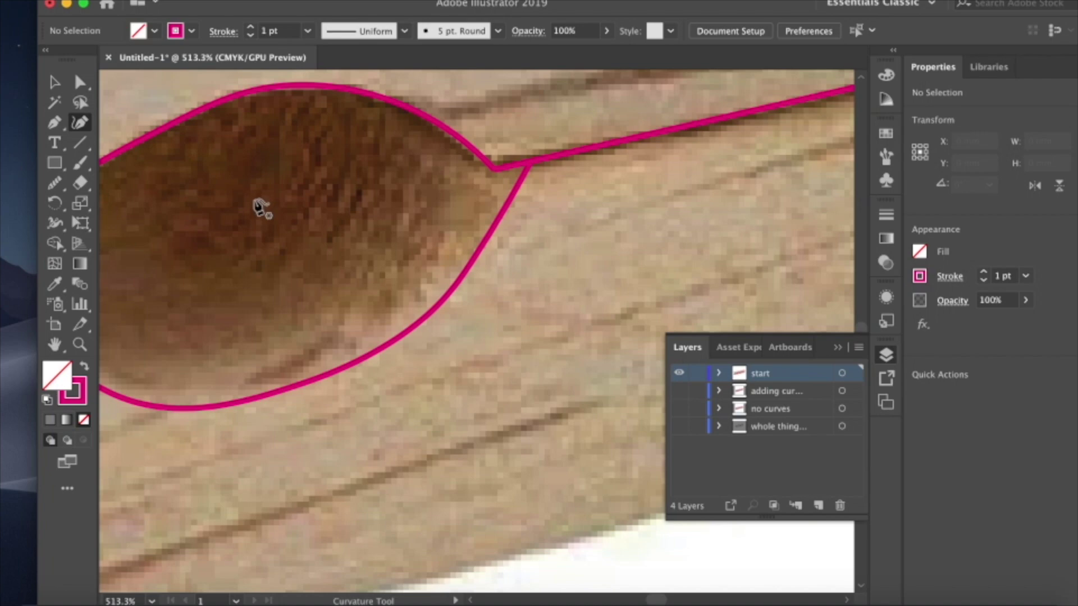
{"action": "scroll", "coordinate": [286, 247], "scroll_direction": "down", "scroll_amount": 4}
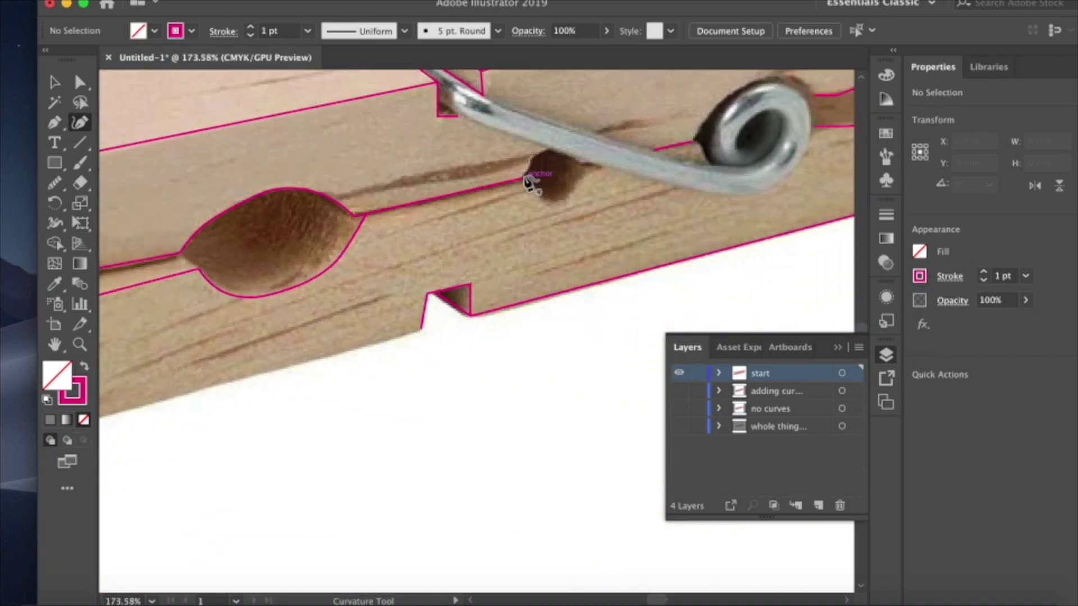
{"action": "scroll", "coordinate": [528, 182], "scroll_direction": "up", "scroll_amount": 4}
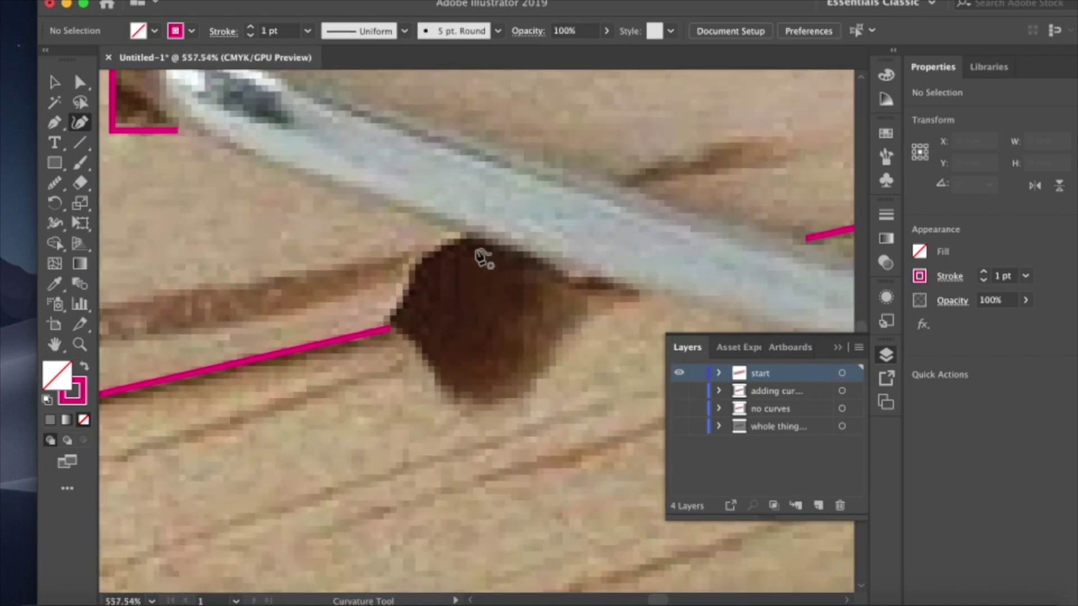
{"action": "left_click", "coordinate": [386, 325]}
{"action": "left_click", "coordinate": [406, 280]}
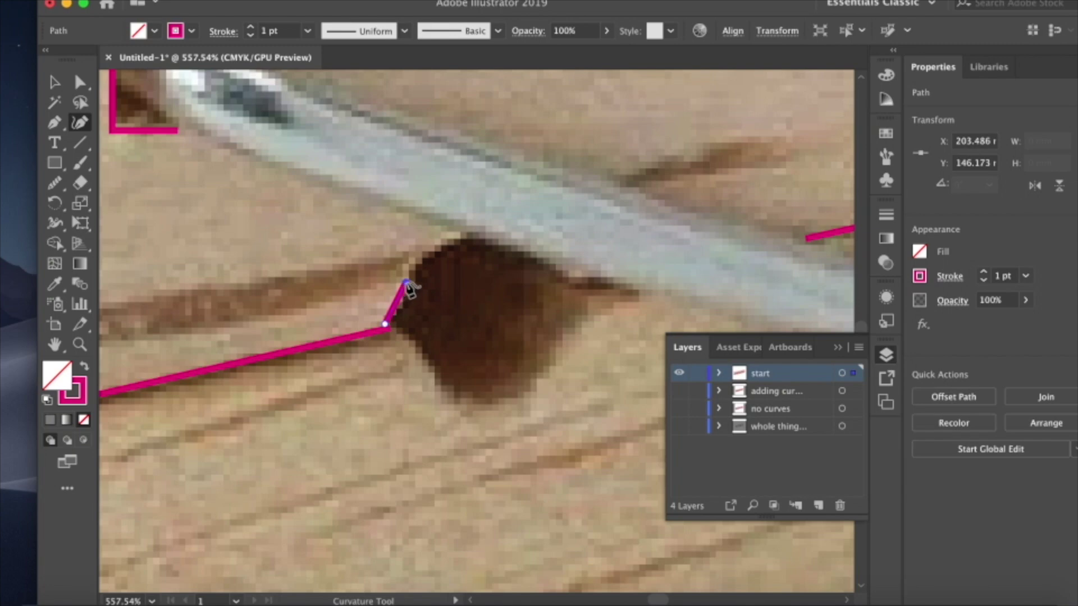
{"action": "left_click", "coordinate": [469, 233]}
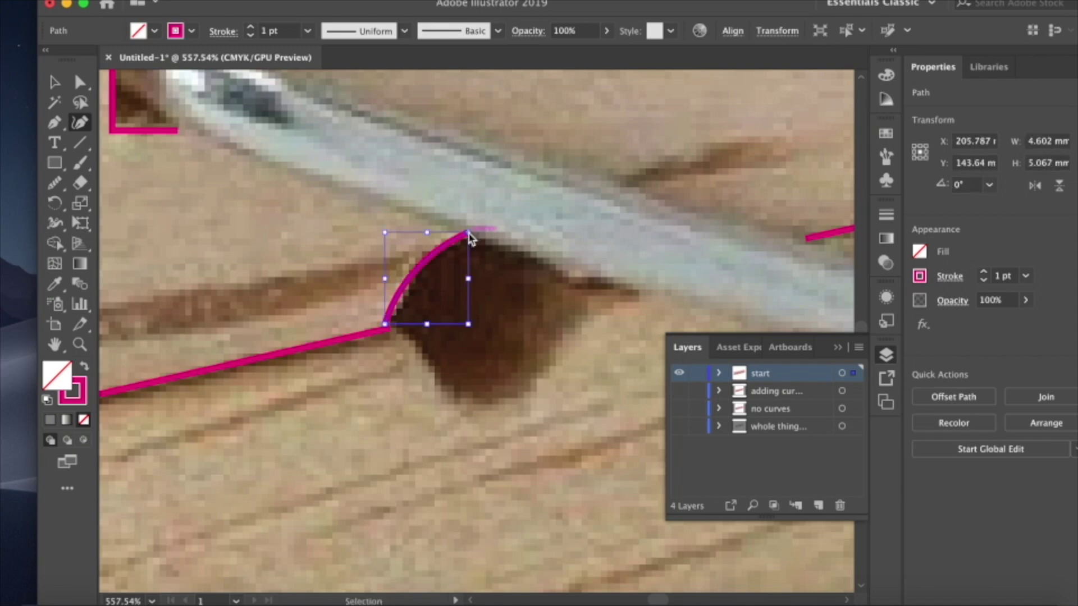
{"action": "left_click", "coordinate": [469, 238], "text": "super"}
- Trace the small hole's lower rim as an open curve from the parting line around to the spring wire on the right
{"action": "left_click", "coordinate": [390, 329]}
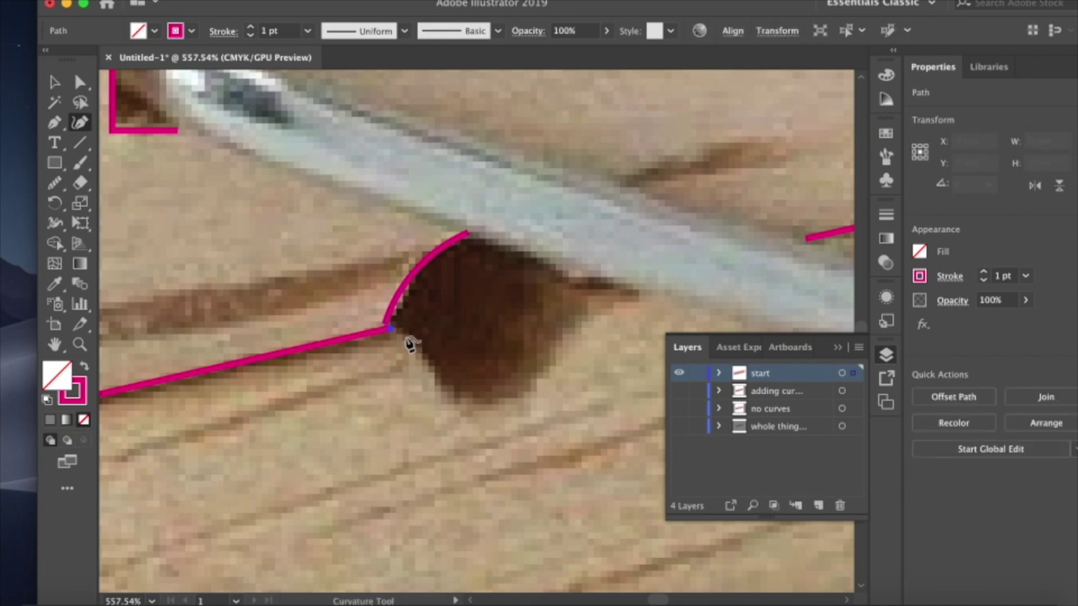
{"action": "left_click", "coordinate": [418, 354]}
{"action": "left_click", "coordinate": [456, 397]}
{"action": "left_click", "coordinate": [507, 399]}
{"action": "left_click", "coordinate": [542, 359]}
{"action": "left_click", "coordinate": [579, 320]}
{"action": "left_click", "coordinate": [626, 298]}
{"action": "left_click", "coordinate": [654, 291]}
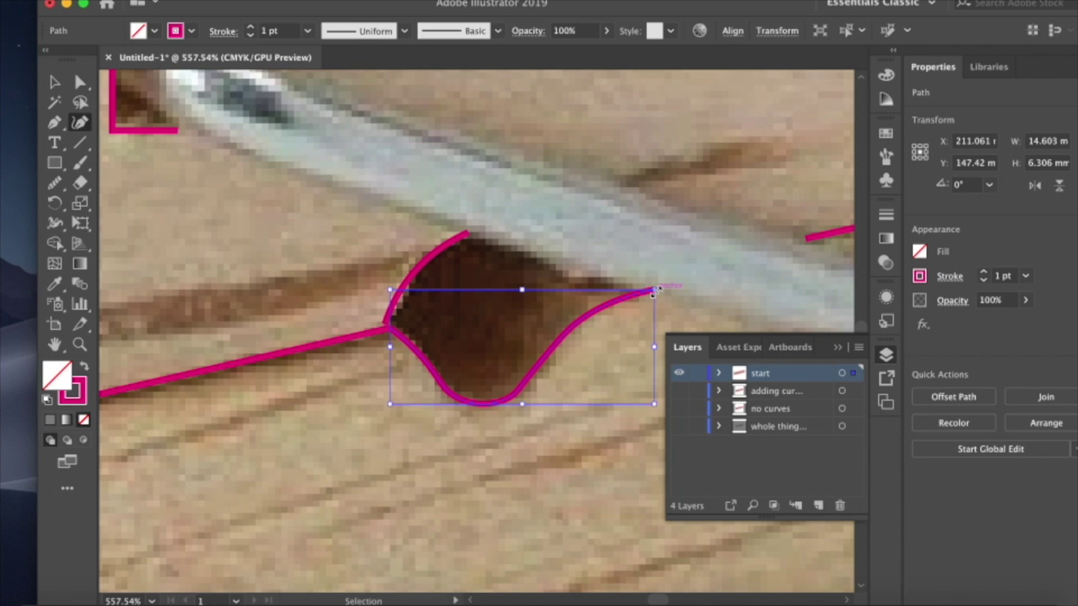
{"action": "key", "text": "Escape"}
- Trace the recess around the spring coil with two open curves, one over the coil and one down to the wire
{"action": "scroll", "coordinate": [657, 296], "scroll_direction": "down", "scroll_amount": 5}
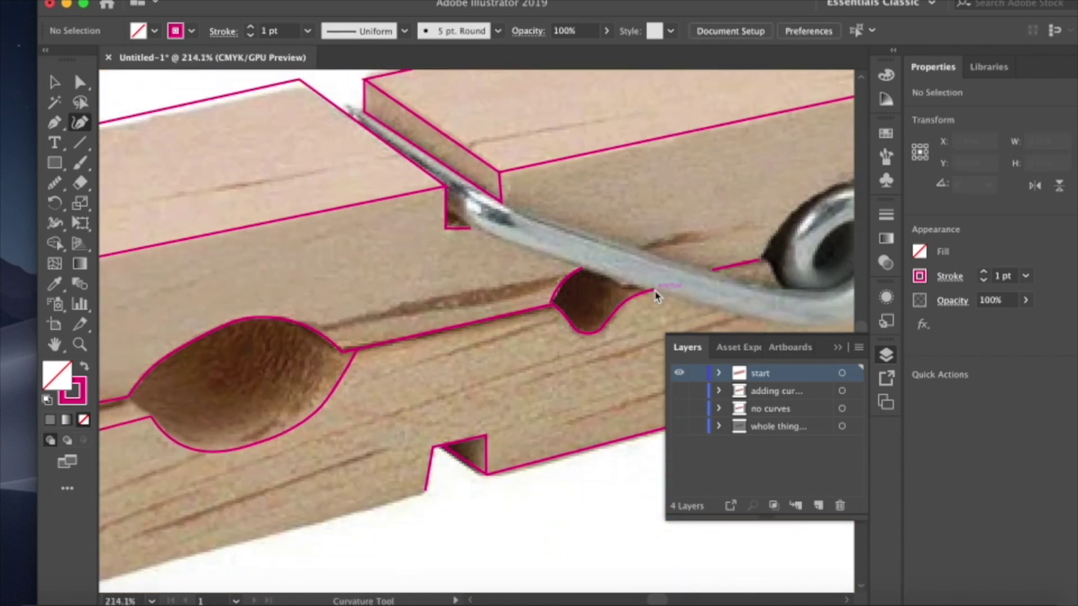
{"action": "scroll", "coordinate": [657, 296], "scroll_direction": "right", "scroll_amount": 10}
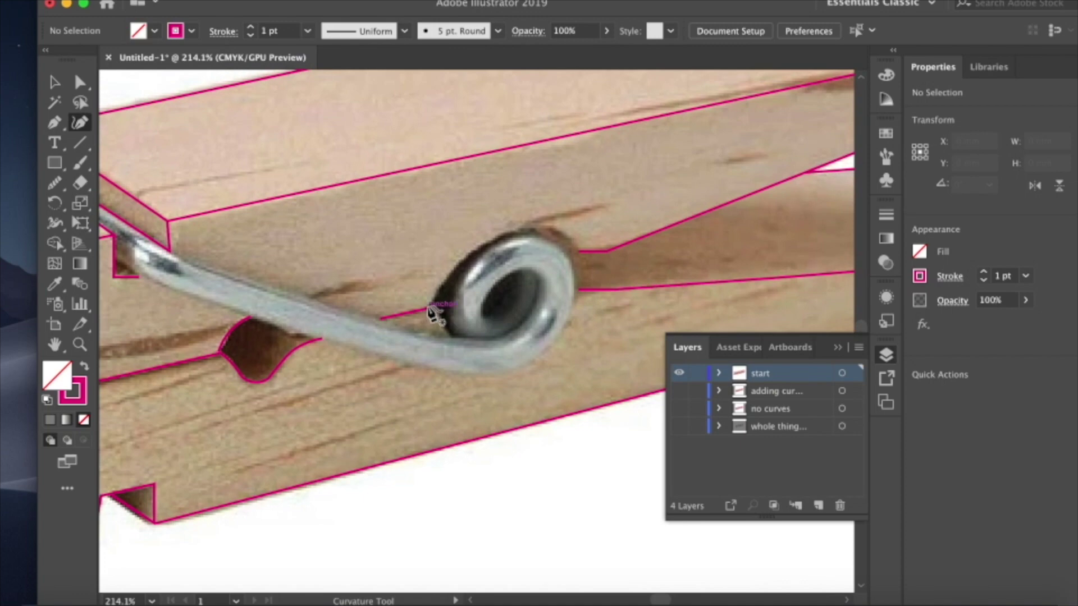
{"action": "left_click", "coordinate": [435, 314]}
{"action": "left_click", "coordinate": [443, 328]}
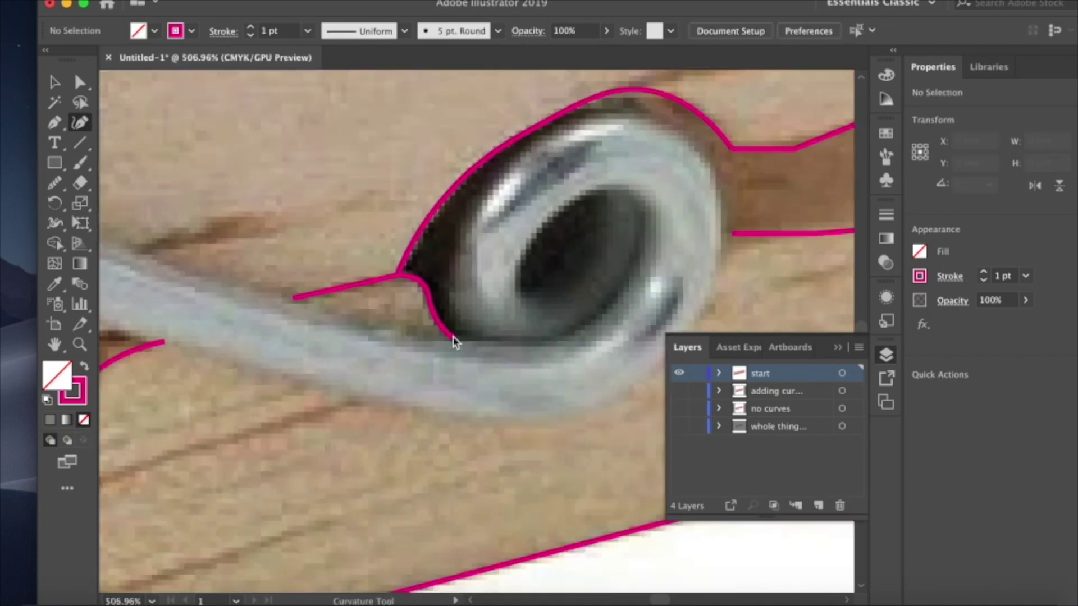
- Trace the lower arm's bottom edge with the Pen tool, from the left end's lower corner to the notch
{"action": "key", "text": "super+0"}
{"action": "key", "text": "p"}
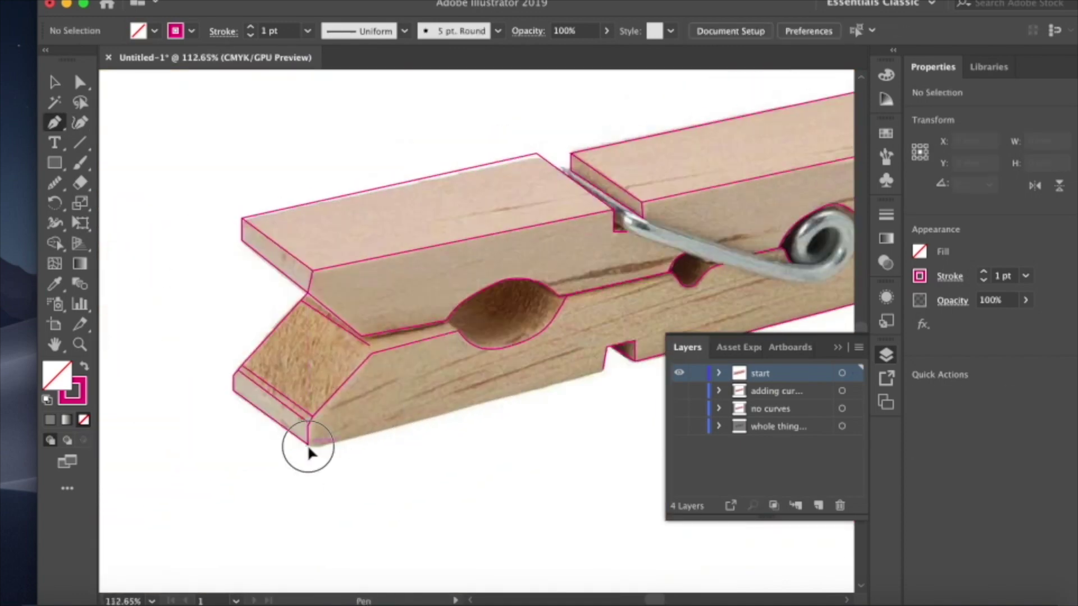
{"action": "scroll", "coordinate": [607, 380], "scroll_direction": "up", "scroll_amount": 2}
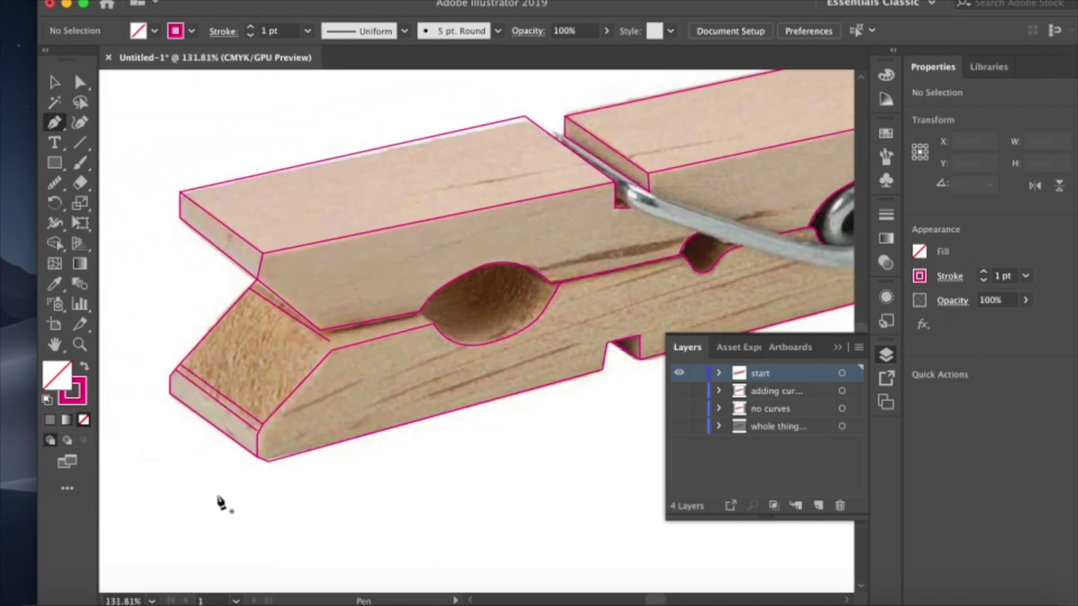
- Examine how the traced lines meet at the lower arm's left end and check the overall clothespin outline
{"action": "scroll", "coordinate": [255, 441], "scroll_direction": "up", "scroll_amount": 10}
{"action": "scroll", "coordinate": [256, 442], "scroll_direction": "up", "scroll_amount": 1}
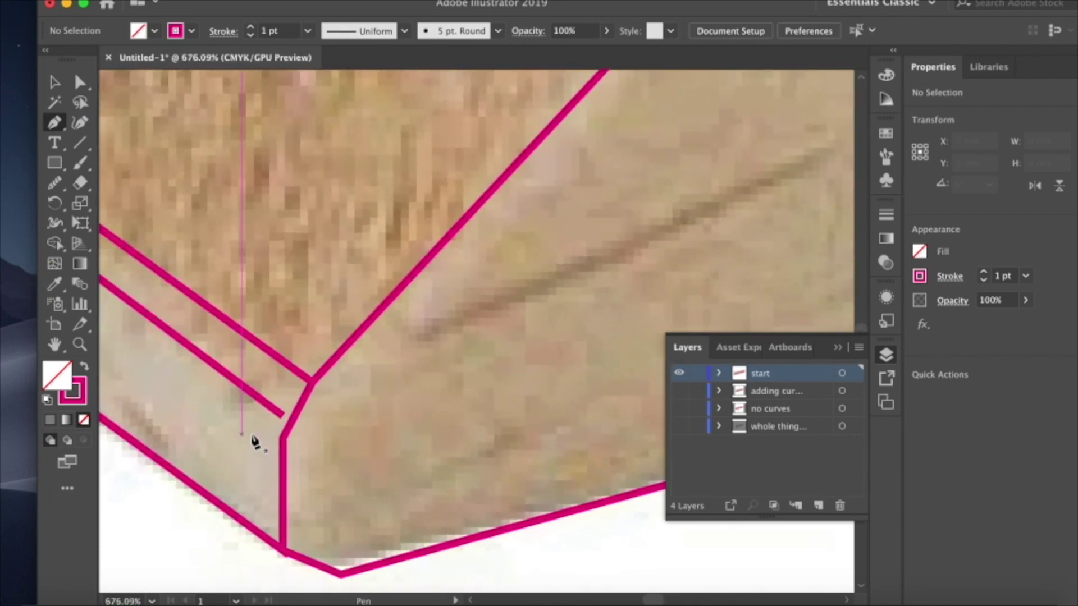
{"action": "scroll", "coordinate": [253, 441], "scroll_direction": "down", "scroll_amount": 10}
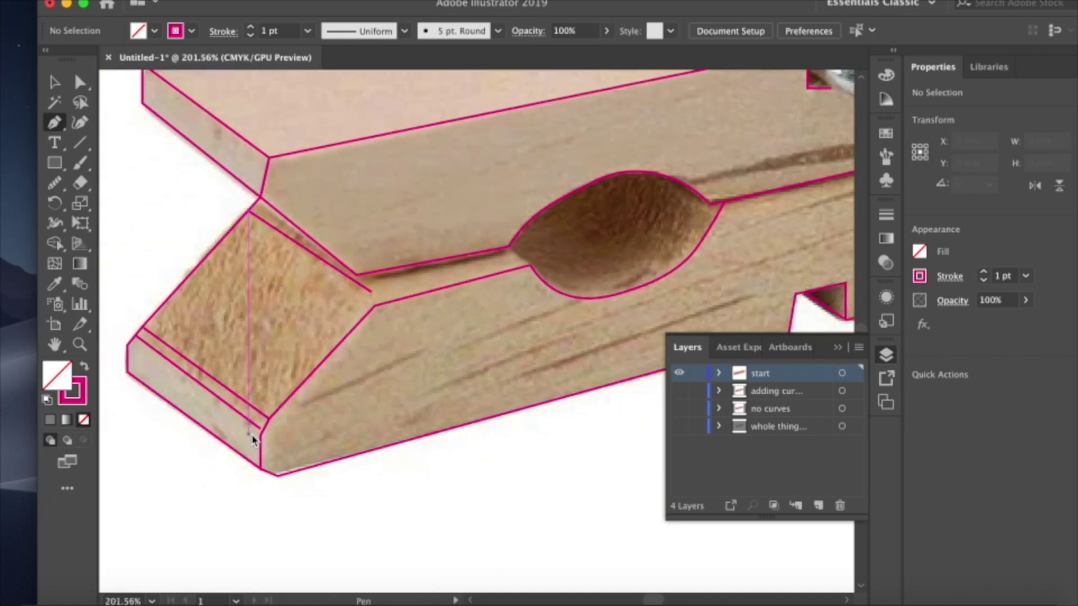
{"action": "scroll", "coordinate": [253, 440], "scroll_direction": "down", "scroll_amount": 3}
{"action": "scroll", "coordinate": [252, 440], "scroll_direction": "left", "scroll_amount": 3}
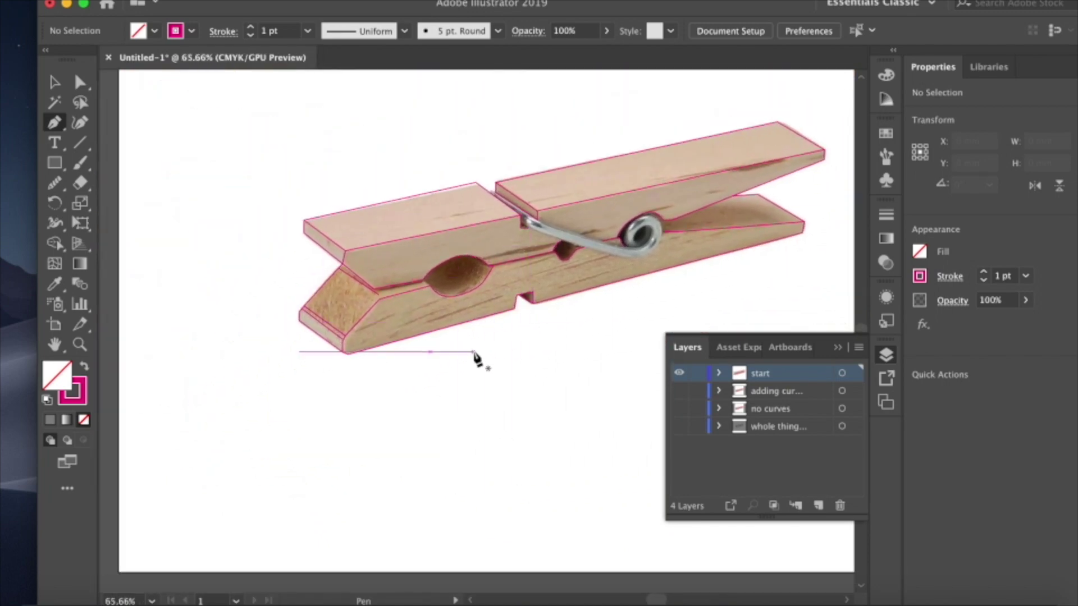
{"action": "scroll", "coordinate": [474, 353], "scroll_direction": "down", "scroll_amount": 3}
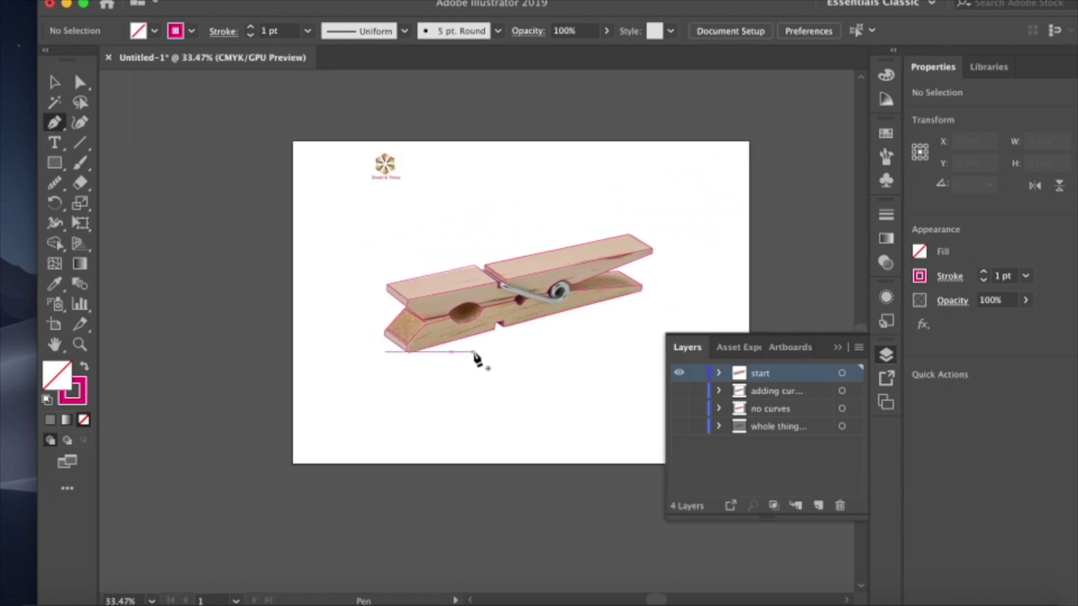
- Select the whole artwork, and replace that selection with only the clothespin photo before clearing it
{"action": "key", "text": "super"}
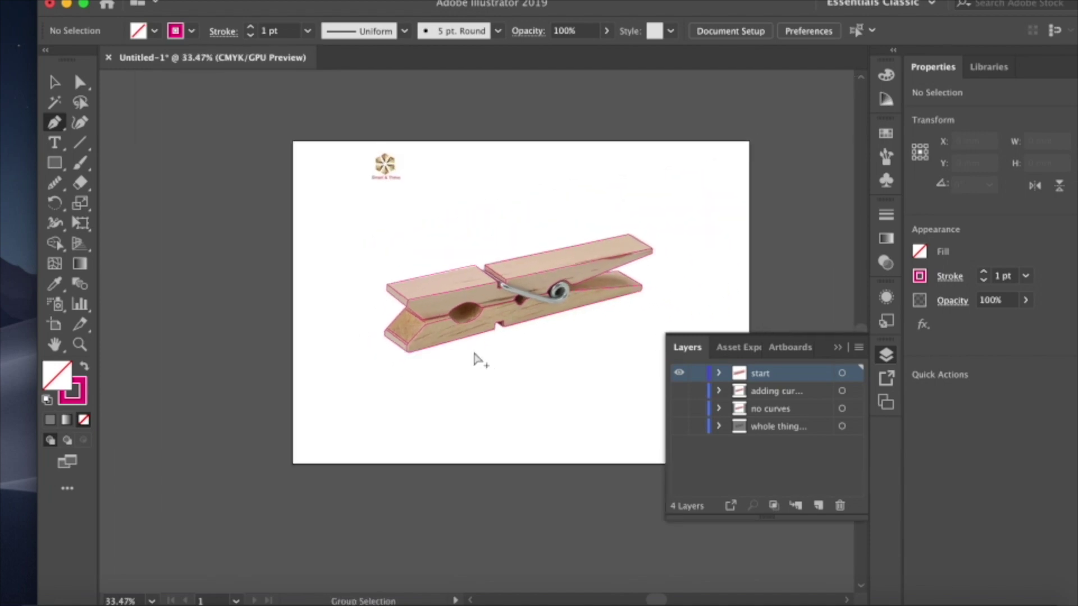
{"action": "key", "text": "super+a"}
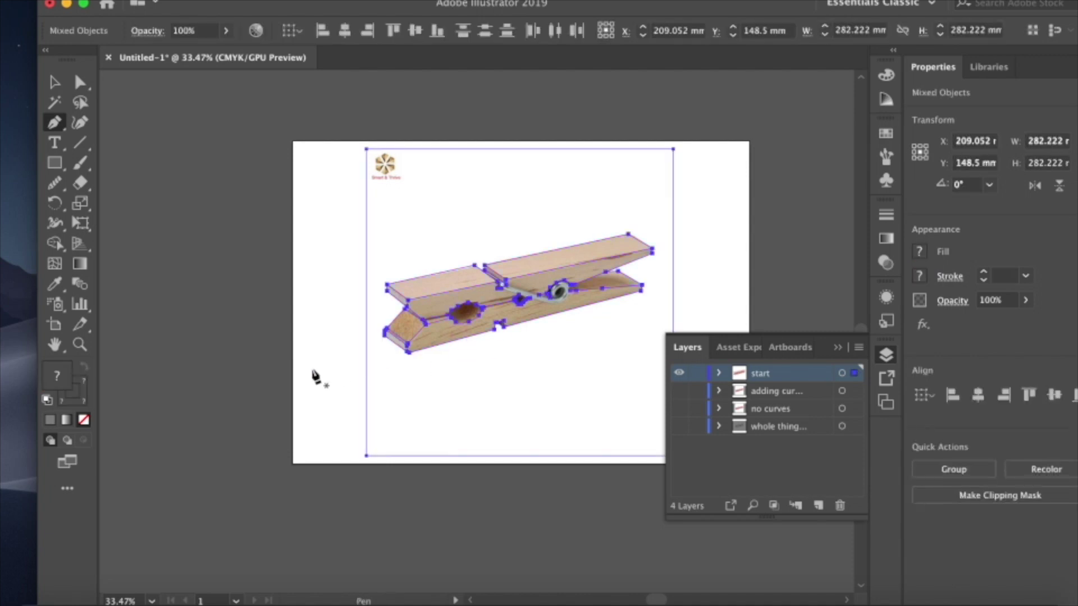
{"action": "left_click", "coordinate": [55, 82]}
{"action": "key", "text": "shift+super+a"}
{"action": "left_click", "coordinate": [389, 205]}
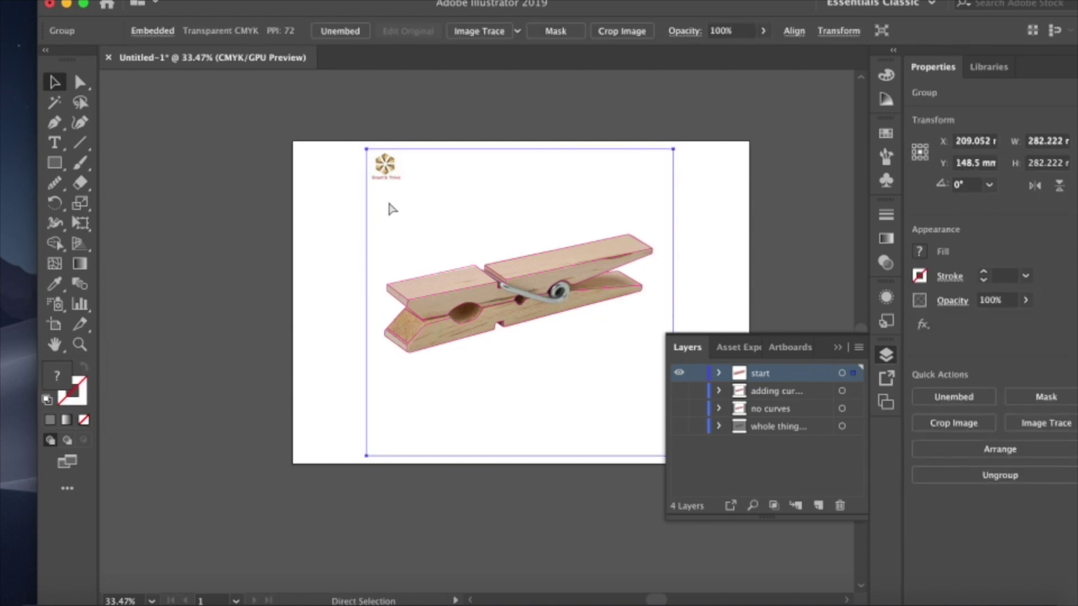
{"action": "left_click", "coordinate": [391, 208]}
{"action": "scroll", "coordinate": [521, 314], "scroll_direction": "right", "scroll_amount": 3}
{"action": "scroll", "coordinate": [522, 314], "scroll_direction": "up", "scroll_amount": 1}
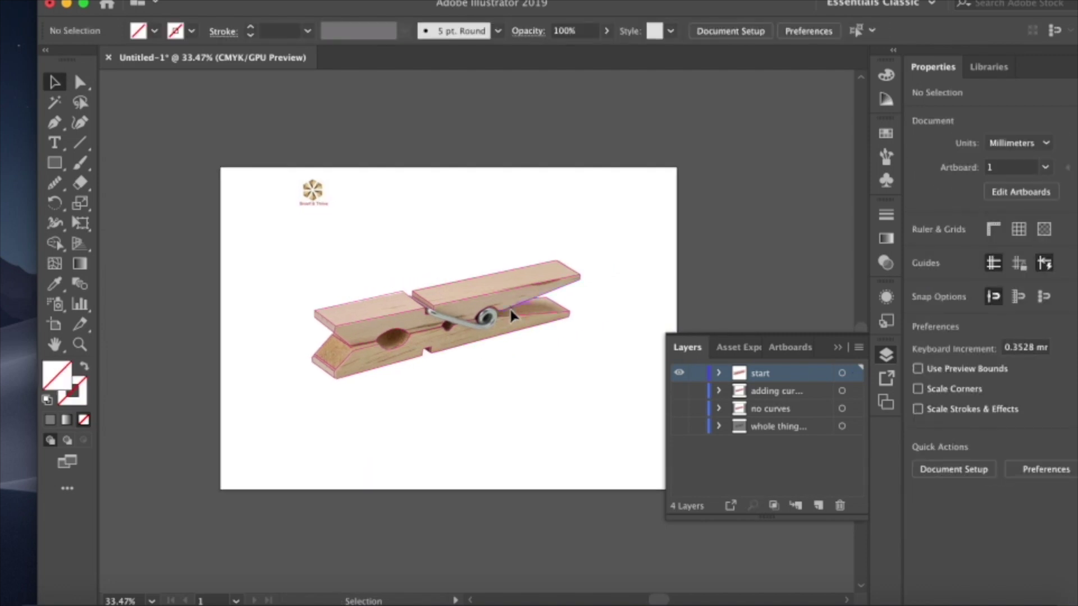
{"action": "scroll", "coordinate": [336, 330], "scroll_direction": "up", "scroll_amount": 5}
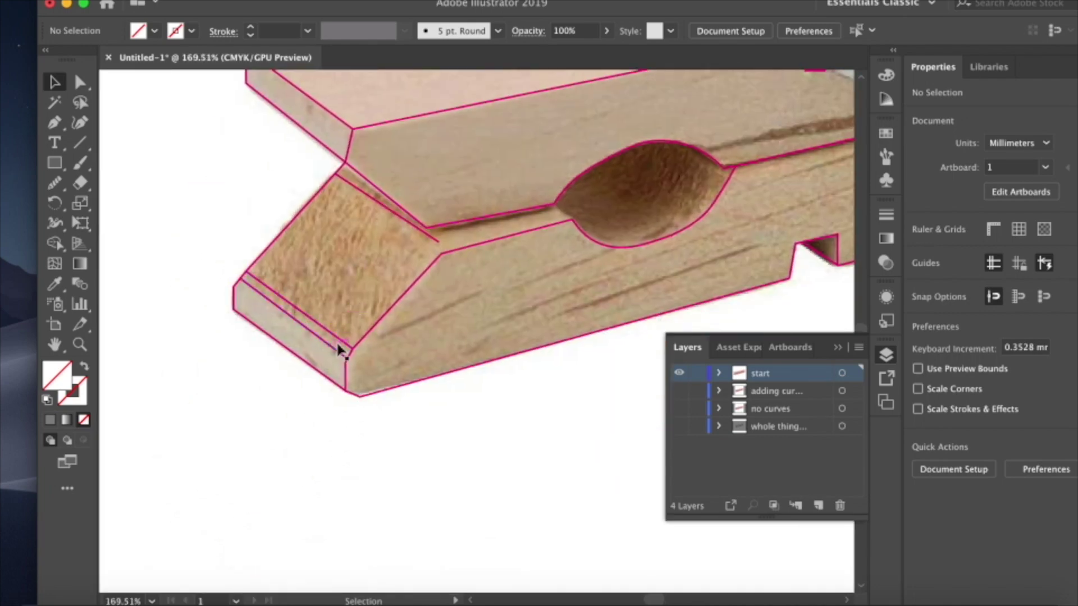
- Move the loose end of the lower arm's inner left-end line onto the outline's corner above the short vertical edge
{"action": "scroll", "coordinate": [339, 349], "scroll_direction": "up", "scroll_amount": 4}
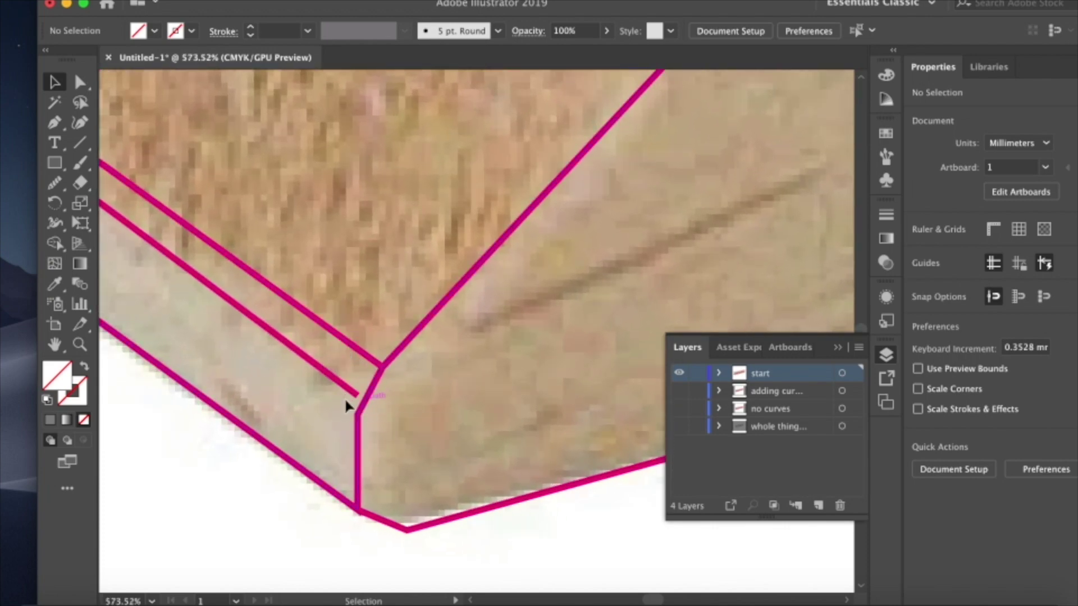
{"action": "left_click", "coordinate": [80, 83]}
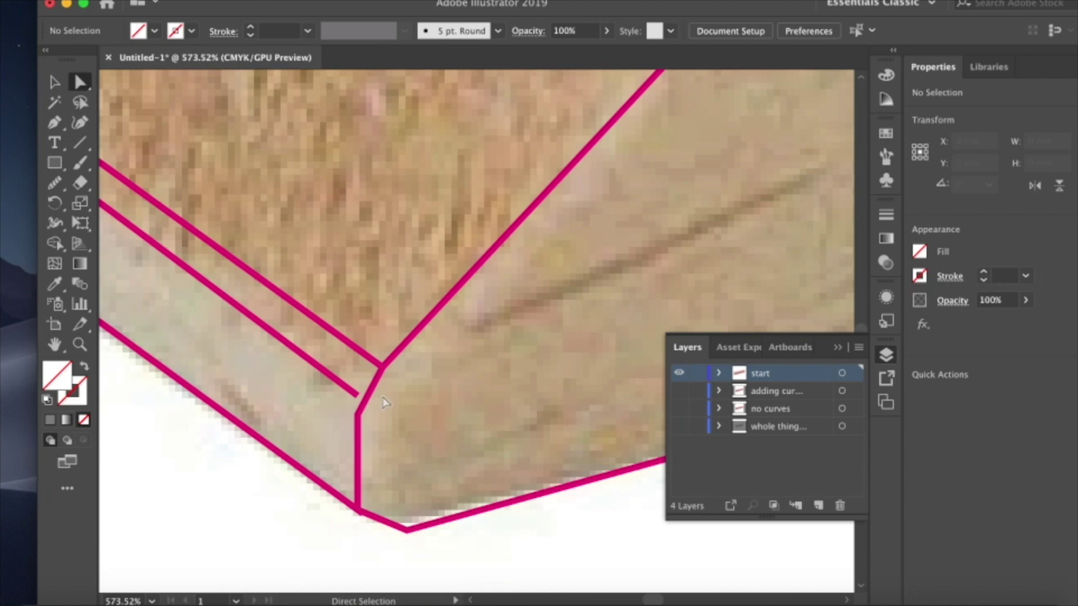
{"action": "mouse_move", "coordinate": [355, 399]}
{"action": "left_mouse_down"}
{"action": "mouse_move", "coordinate": [372, 424]}
{"action": "mouse_move", "coordinate": [358, 416]}
{"action": "left_mouse_up"}
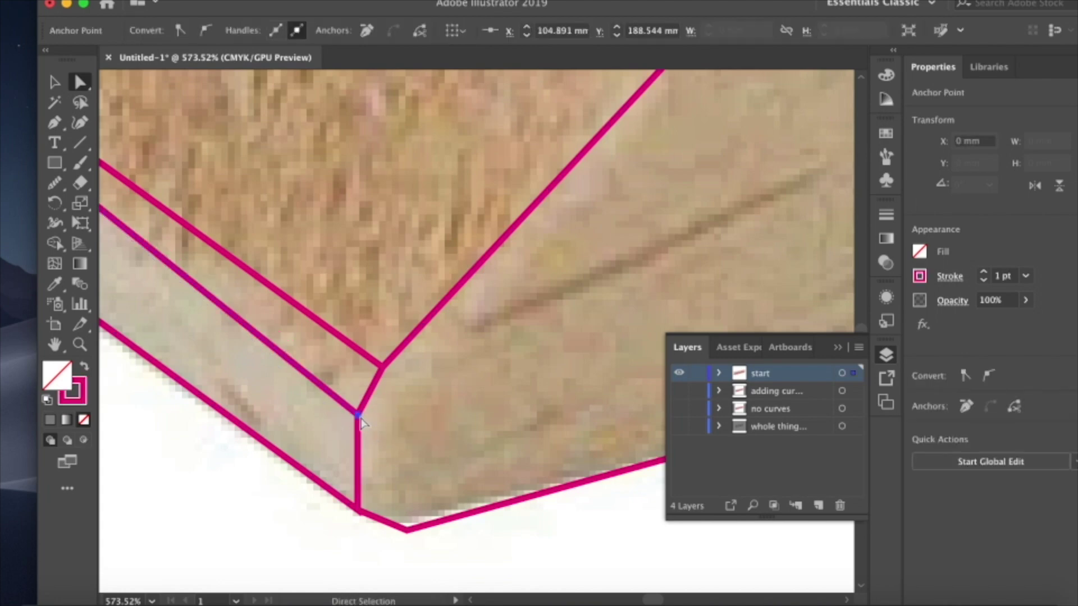
{"action": "scroll", "coordinate": [361, 422], "scroll_direction": "up", "scroll_amount": 6}
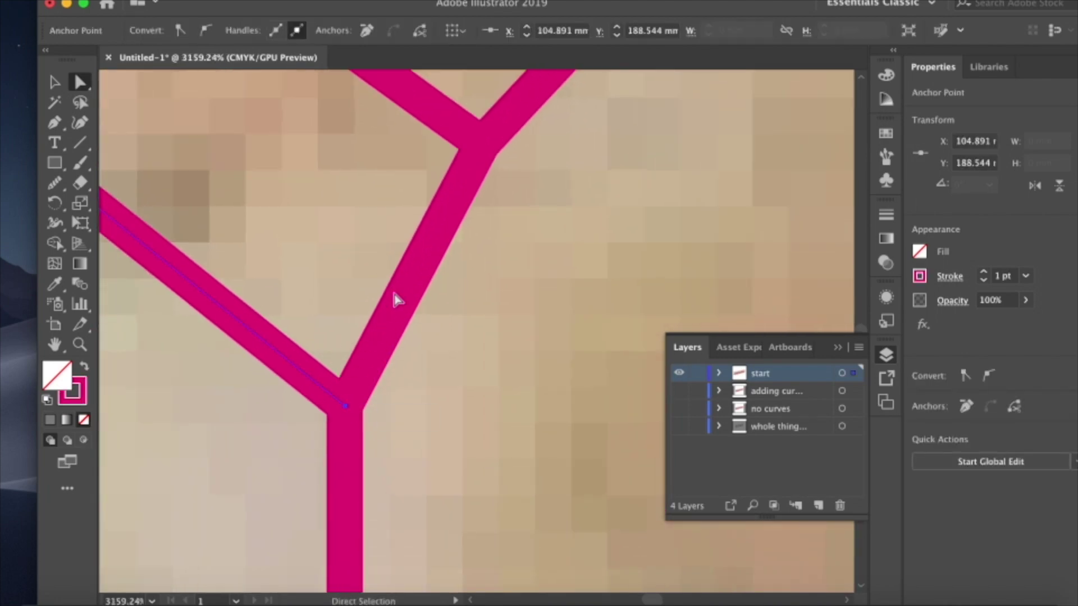
{"action": "scroll", "coordinate": [420, 211], "scroll_direction": "down", "scroll_amount": 4}
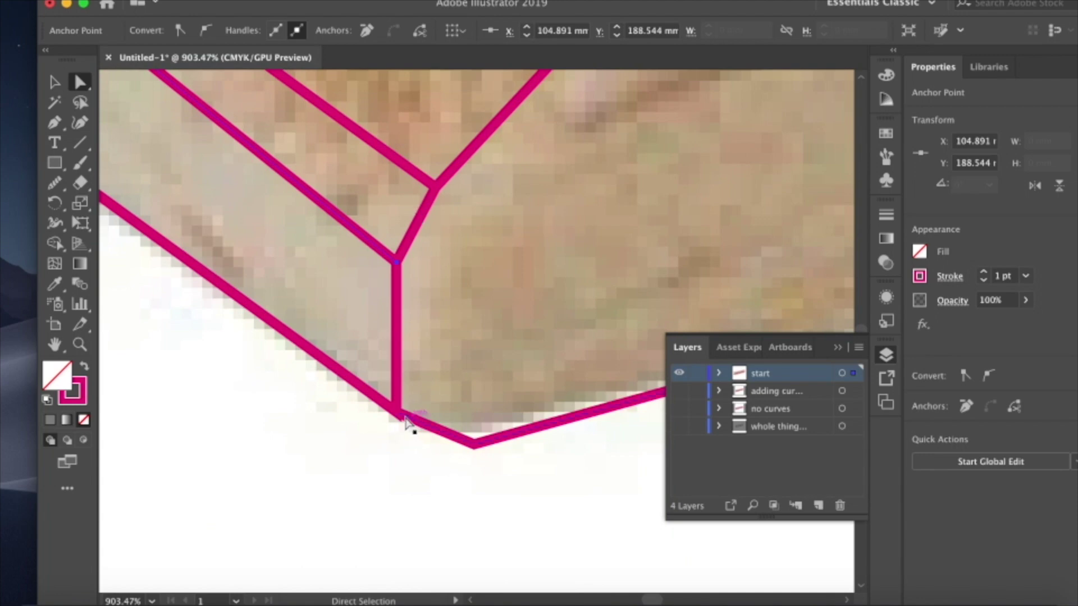
- Move the anchor at the foot of the lower arm's short vertical edge to meet the bottom edge, and inspect the joint closely
{"action": "mouse_move", "coordinate": [396, 413]}
{"action": "left_mouse_down"}
{"action": "mouse_move", "coordinate": [413, 438]}
{"action": "mouse_move", "coordinate": [407, 459]}
{"action": "mouse_move", "coordinate": [399, 421]}
{"action": "left_mouse_up"}
{"action": "left_click", "coordinate": [434, 458]}
{"action": "scroll", "coordinate": [396, 483], "scroll_direction": "up", "scroll_amount": 5}
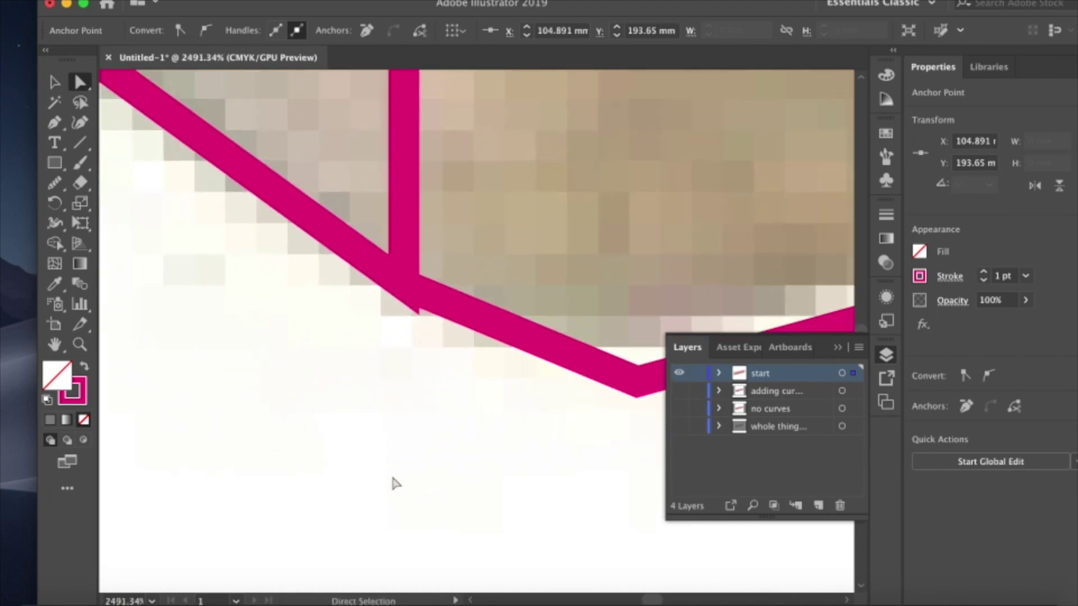
{"action": "left_click", "coordinate": [395, 483]}
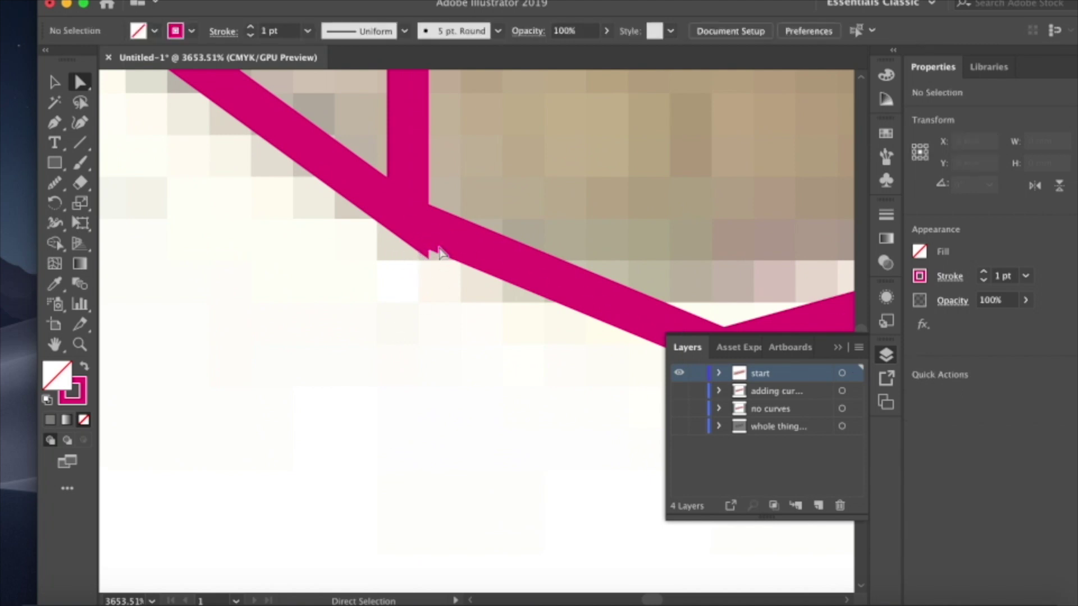
{"action": "scroll", "coordinate": [414, 284], "scroll_direction": "down", "scroll_amount": 2}
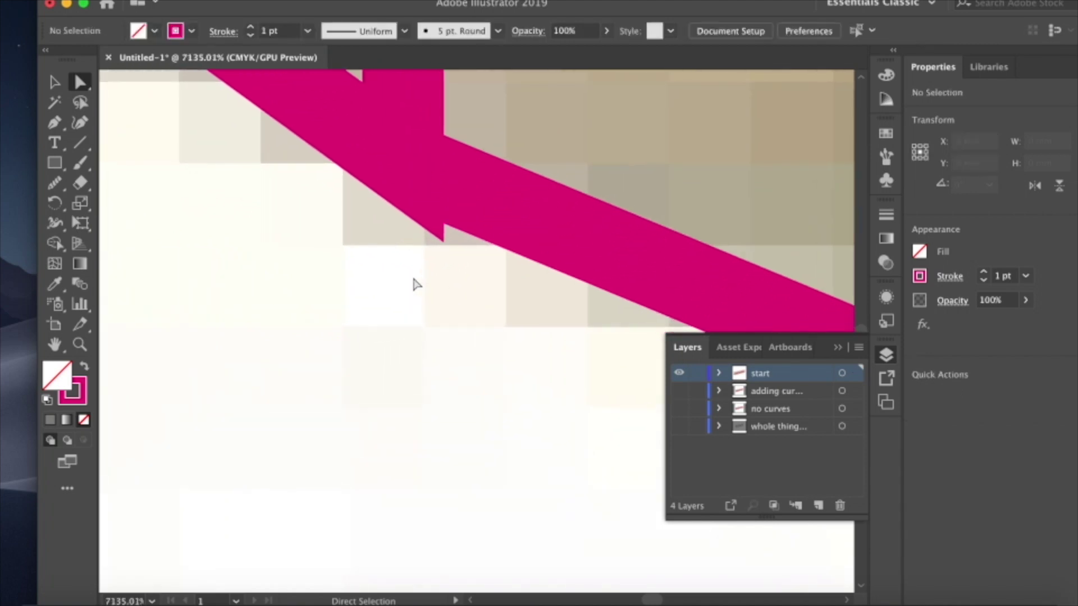
{"action": "scroll", "coordinate": [415, 284], "scroll_direction": "up", "scroll_amount": 2}
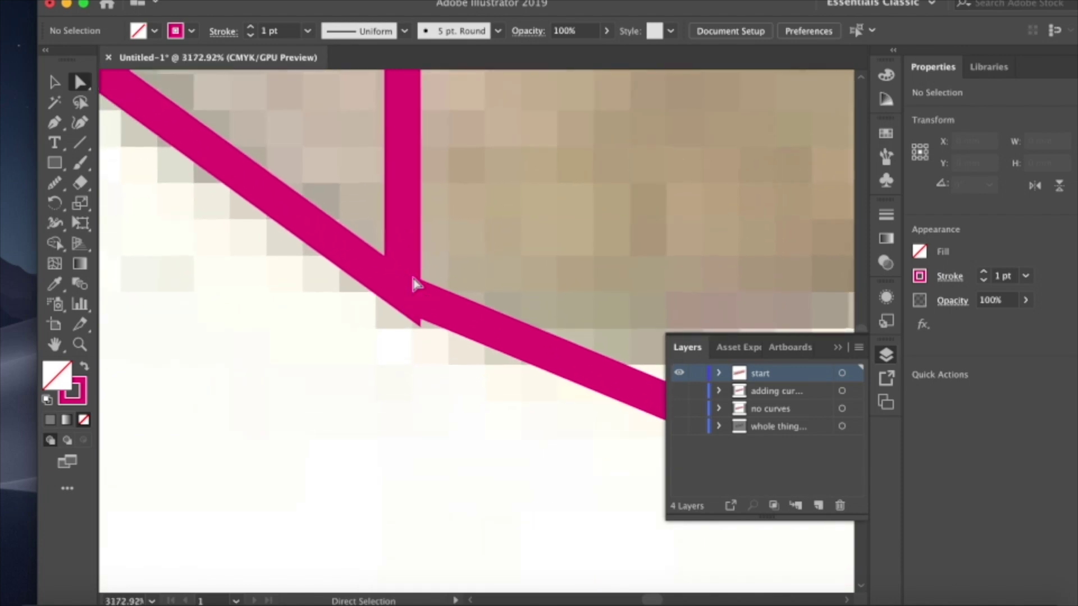
- Give the lower arm's left-end outline a round join for its stroke corners
{"action": "left_click", "coordinate": [378, 272]}
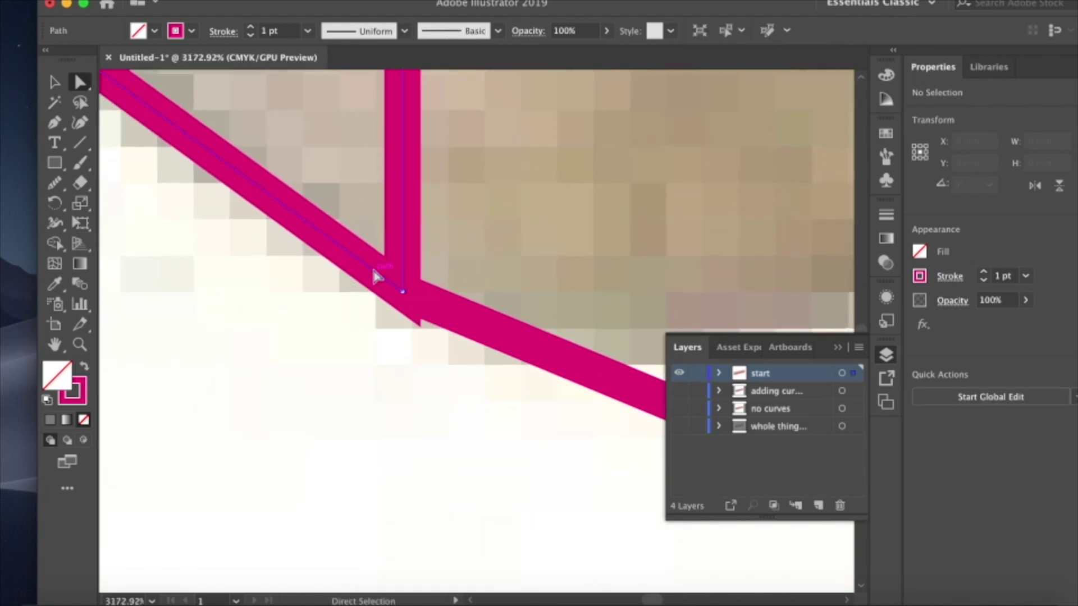
{"action": "left_click", "coordinate": [956, 279]}
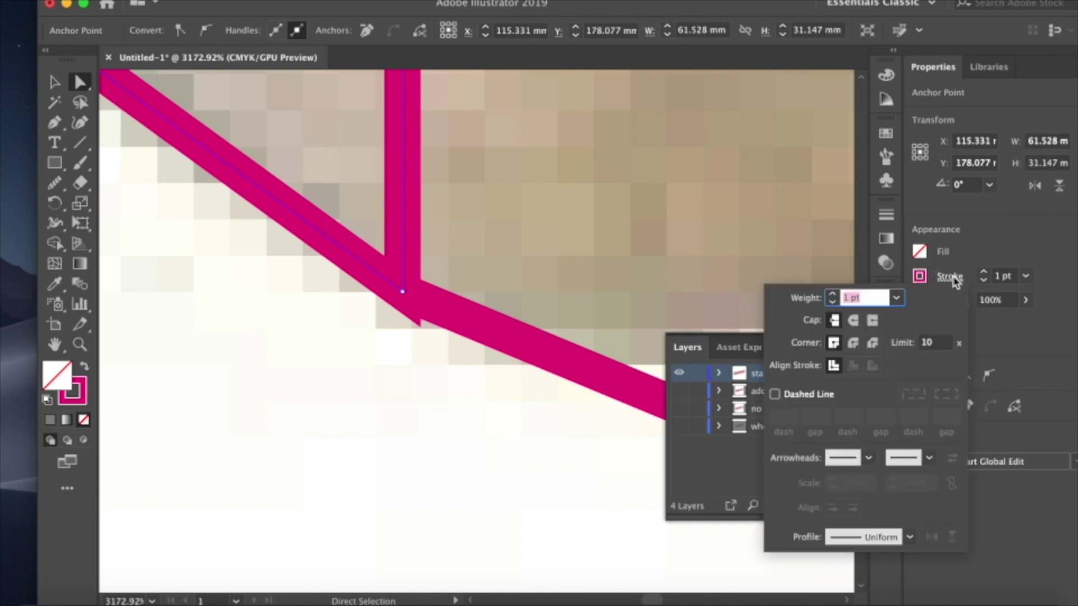
{"action": "left_click", "coordinate": [853, 345]}
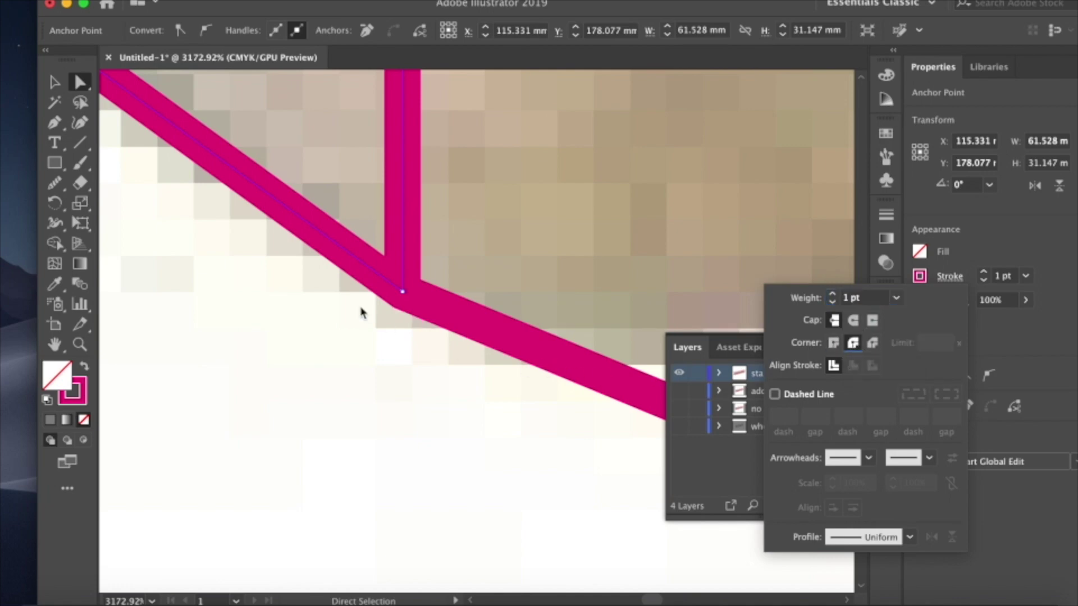
{"action": "scroll", "coordinate": [361, 313], "scroll_direction": "down", "scroll_amount": 10}
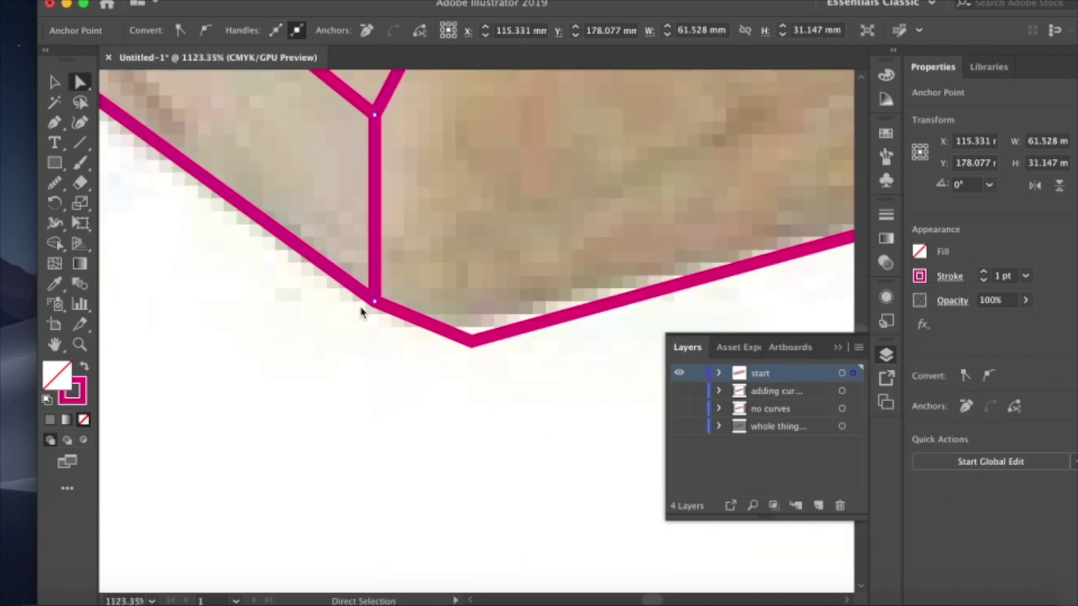
{"action": "scroll", "coordinate": [361, 313], "scroll_direction": "down", "scroll_amount": 3}
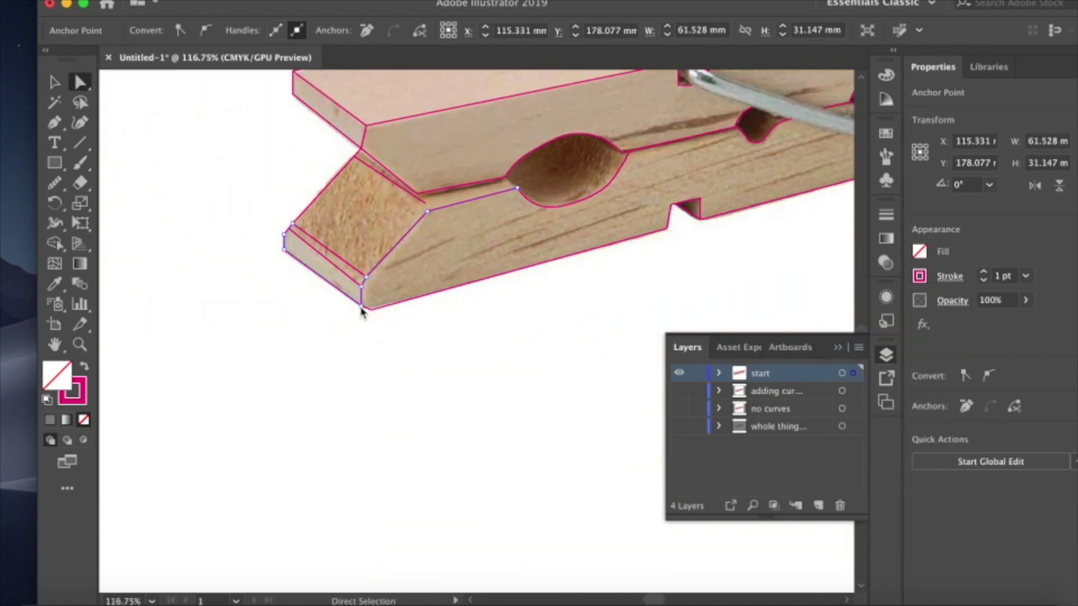
- Apply the round join stroke corner to all traced clothespin paths and deselect them
{"action": "scroll", "coordinate": [361, 313], "scroll_direction": "down", "scroll_amount": 2}
{"action": "key", "text": "super+a"}
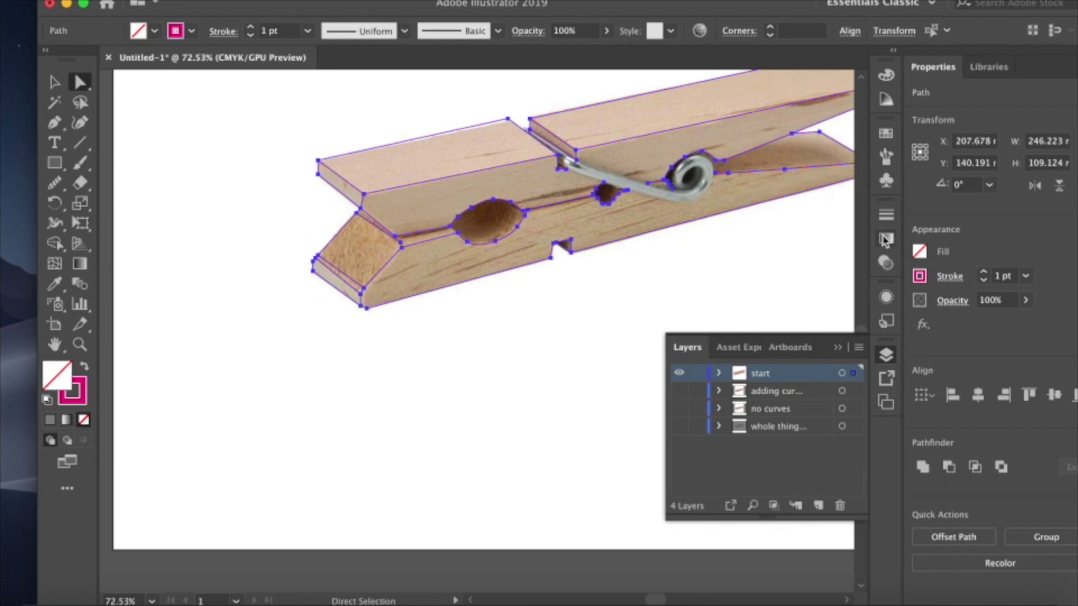
{"action": "left_click", "coordinate": [950, 276]}
{"action": "left_click", "coordinate": [853, 342]}
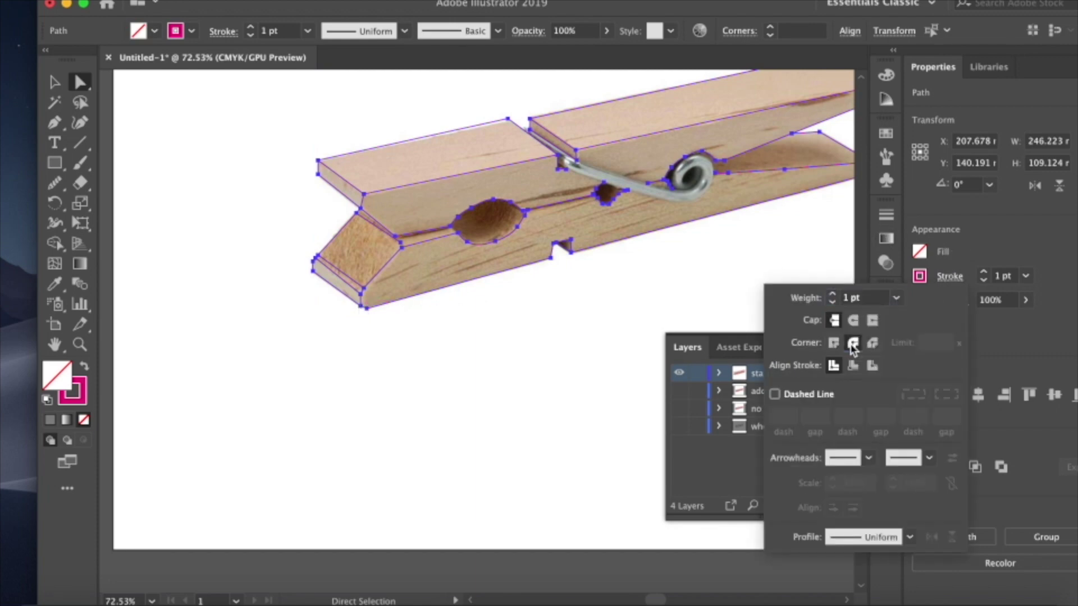
{"action": "left_click", "coordinate": [372, 351]}
- Move the loose end of the line along the lower arm's sloped face onto the outline corner near the large hole
{"action": "scroll", "coordinate": [397, 373], "scroll_direction": "up", "scroll_amount": 4}
{"action": "scroll", "coordinate": [397, 372], "scroll_direction": "right", "scroll_amount": 5}
{"action": "scroll", "coordinate": [397, 373], "scroll_direction": "up", "scroll_amount": 3}
{"action": "left_click", "coordinate": [397, 373]}
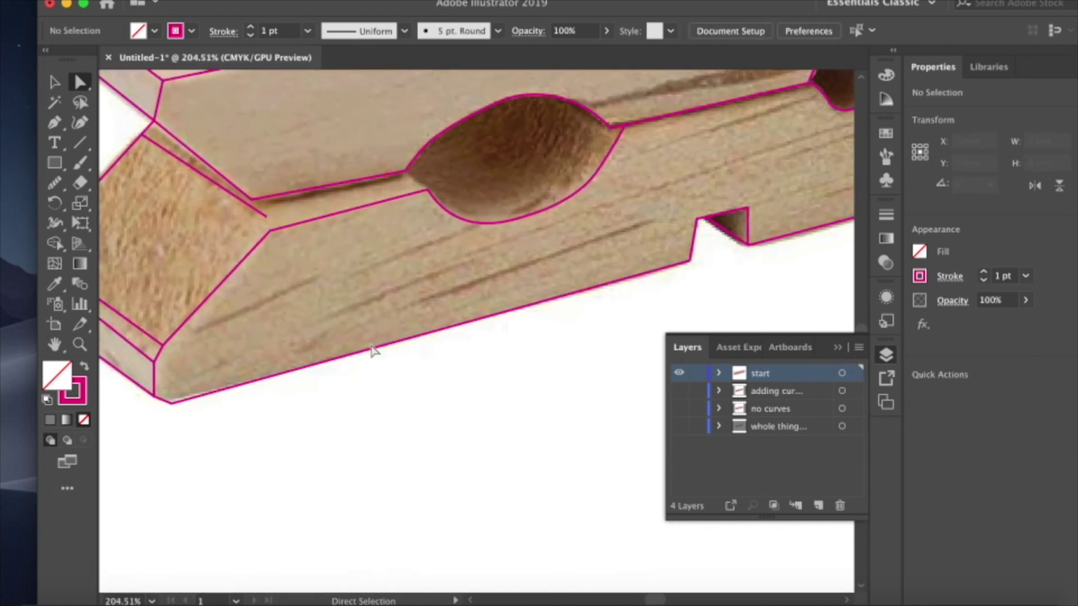
{"action": "left_click_drag", "start_coordinate": [266, 215], "coordinate": [270, 230]}
{"action": "scroll", "coordinate": [344, 303], "scroll_direction": "up", "scroll_amount": 6}
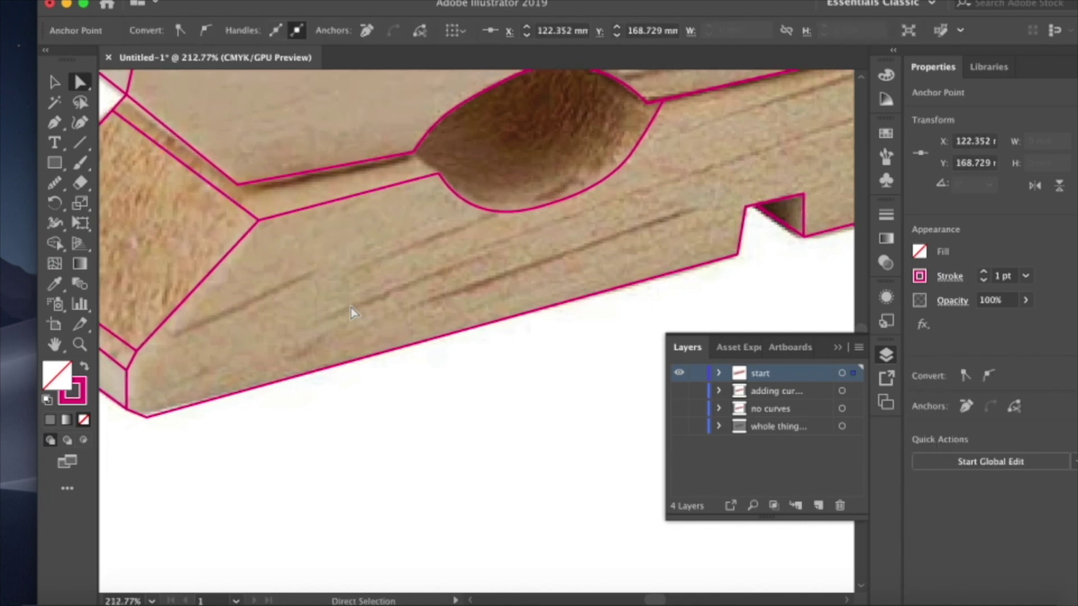
{"action": "scroll", "coordinate": [174, 222], "scroll_direction": "up", "scroll_amount": 5}
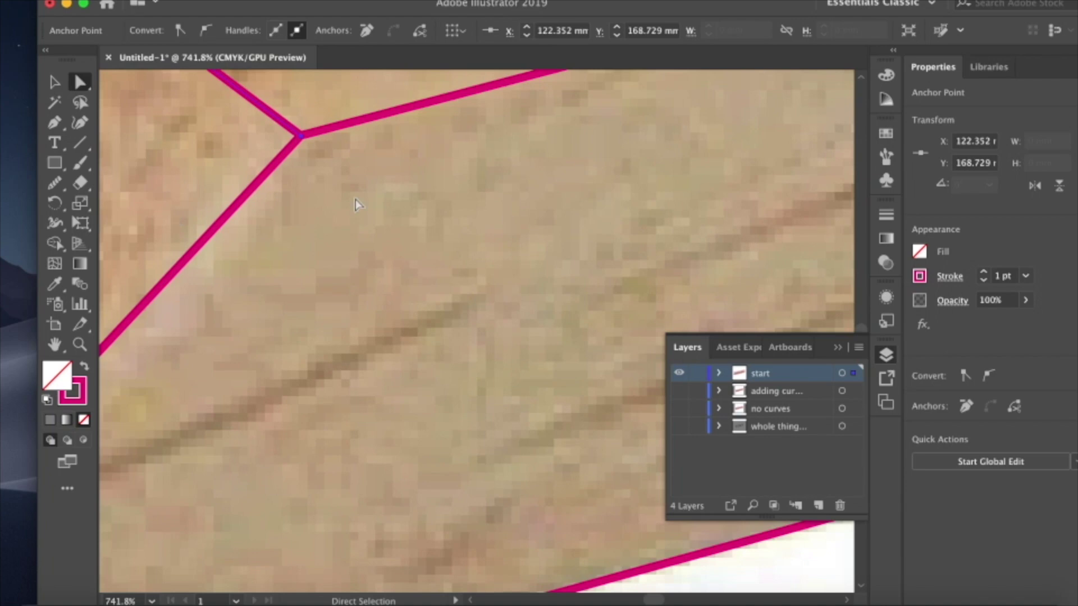
{"action": "scroll", "coordinate": [385, 183], "scroll_direction": "up", "scroll_amount": 5}
{"action": "scroll", "coordinate": [373, 185], "scroll_direction": "left", "scroll_amount": 5}
{"action": "scroll", "coordinate": [373, 186], "scroll_direction": "up", "scroll_amount": 3}
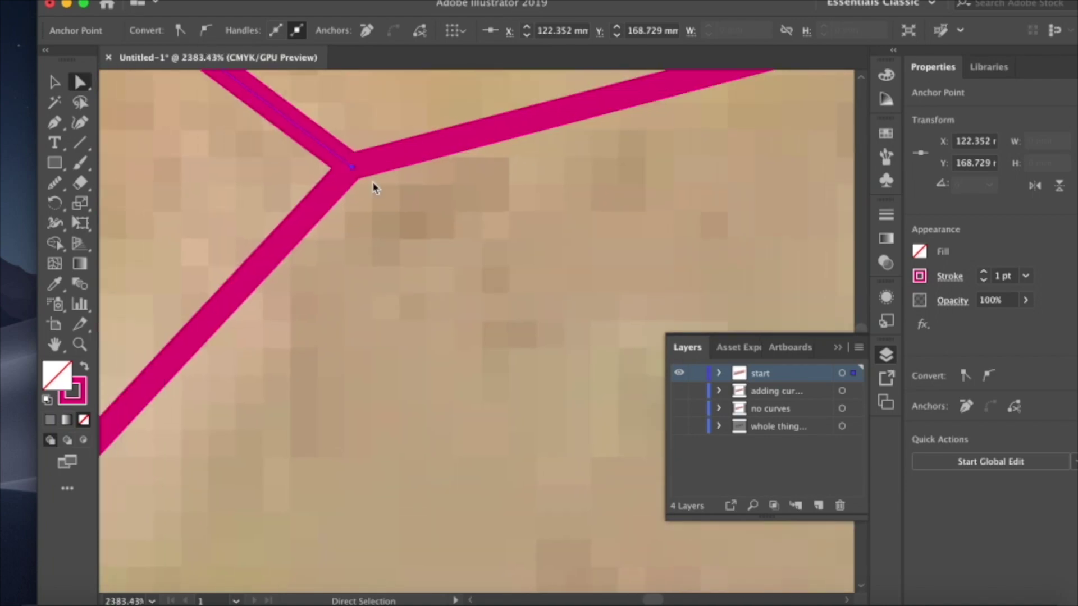
{"action": "scroll", "coordinate": [373, 183], "scroll_direction": "down", "scroll_amount": 10}
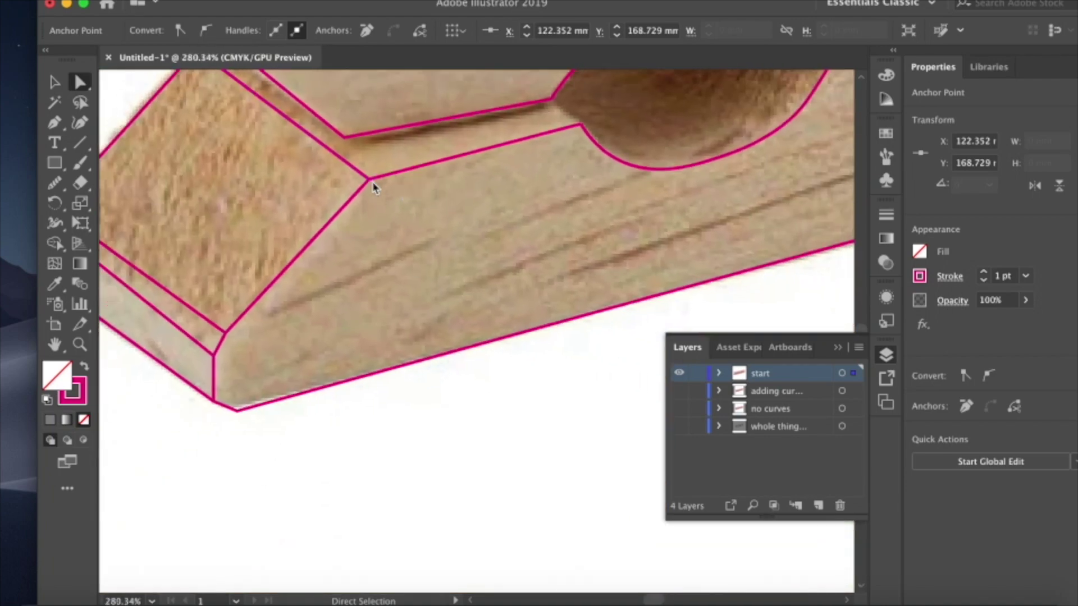
- Adjust the far top corner of the upper arm's left block beside the wire to follow the photo's edge
{"action": "scroll", "coordinate": [374, 188], "scroll_direction": "down", "scroll_amount": 3}
{"action": "scroll", "coordinate": [375, 188], "scroll_direction": "up", "scroll_amount": 6}
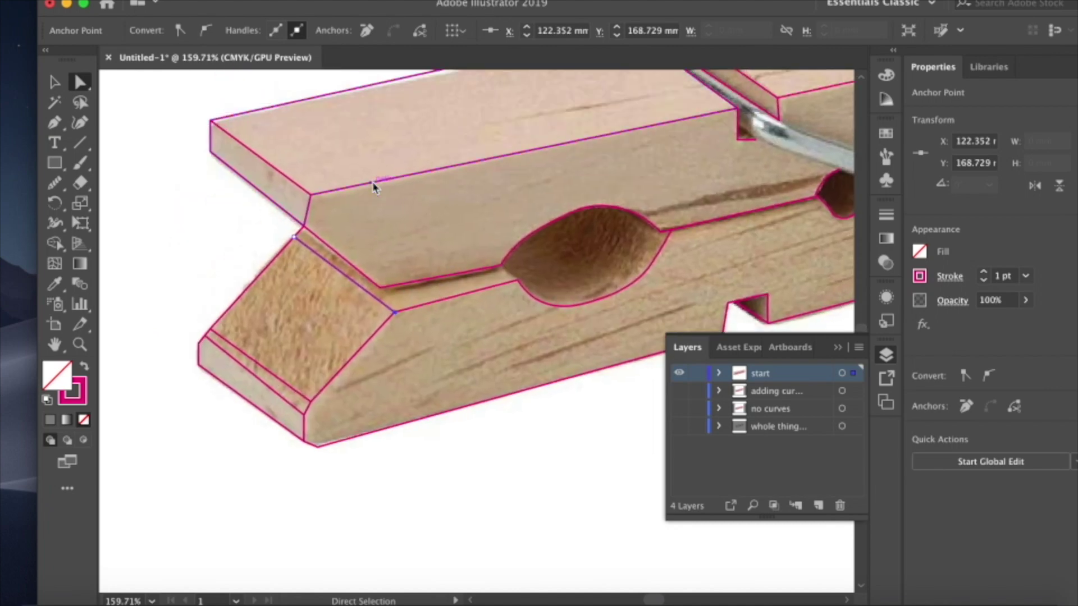
{"action": "scroll", "coordinate": [214, 166], "scroll_direction": "up", "scroll_amount": 8}
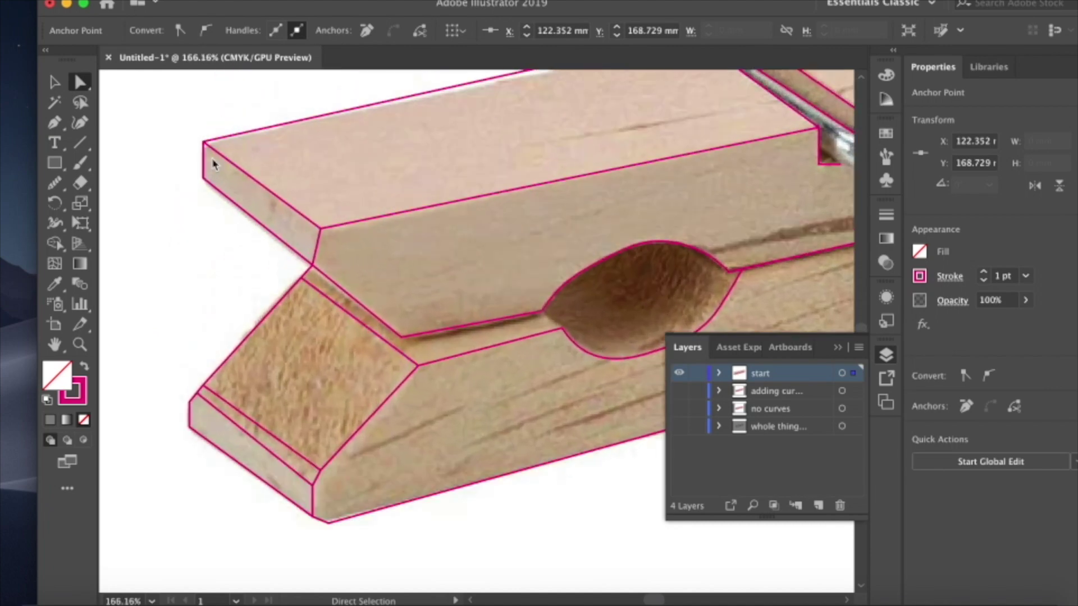
{"action": "left_click_drag", "start_coordinate": [195, 122], "coordinate": [455, 182]}
{"action": "scroll", "coordinate": [203, 125], "scroll_direction": "down", "scroll_amount": 3}
{"action": "scroll", "coordinate": [194, 121], "scroll_direction": "up", "scroll_amount": 4}
{"action": "scroll", "coordinate": [421, 137], "scroll_direction": "down", "scroll_amount": 2}
{"action": "scroll", "coordinate": [426, 132], "scroll_direction": "right", "scroll_amount": 3}
{"action": "left_click", "coordinate": [433, 125]}
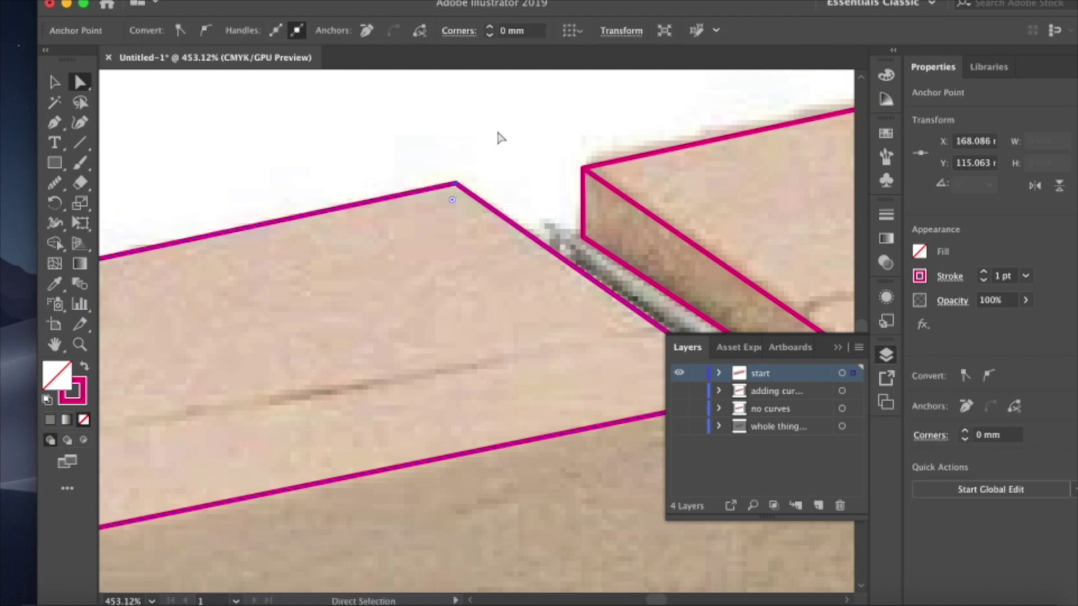
- Raise the open end of the small notch line beneath the spring wire so it slopes along the wood
{"action": "scroll", "coordinate": [356, 161], "scroll_direction": "right", "scroll_amount": 10}
{"action": "scroll", "coordinate": [356, 161], "scroll_direction": "down", "scroll_amount": 5}
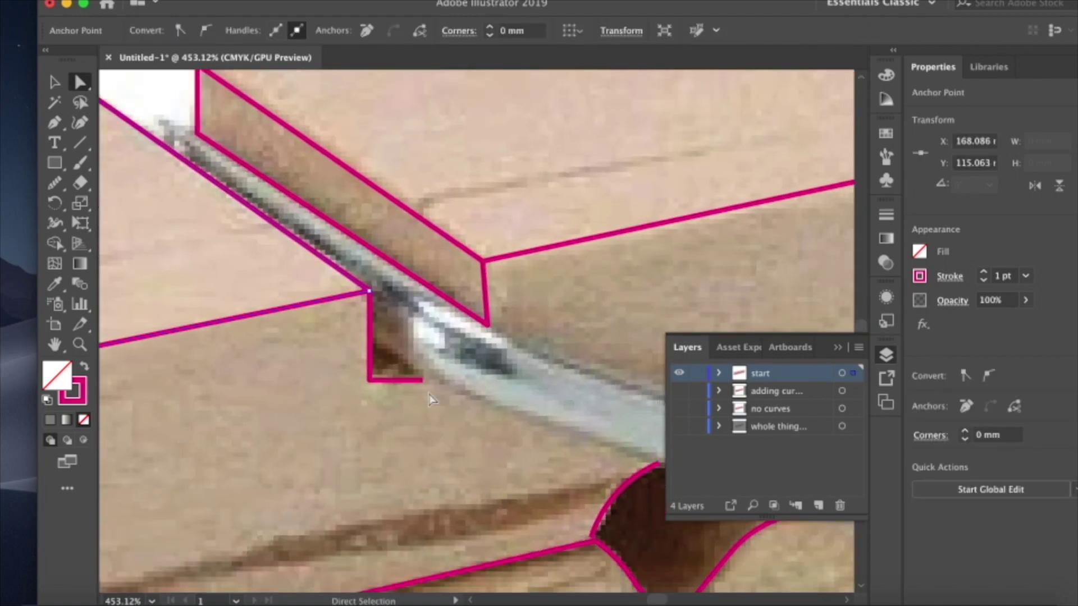
{"action": "left_click_drag", "start_coordinate": [422, 380], "coordinate": [423, 372]}
- Move the lower end of the curve beside the spring coil down to the edge of the wire
{"action": "scroll", "coordinate": [501, 302], "scroll_direction": "right", "scroll_amount": 10}
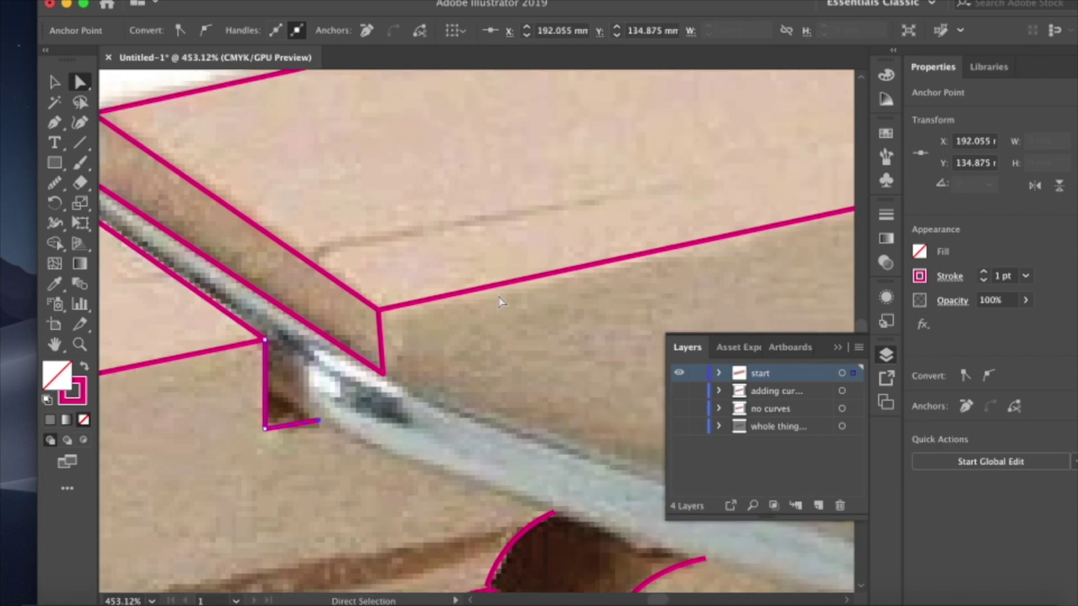
{"action": "scroll", "coordinate": [501, 302], "scroll_direction": "down", "scroll_amount": 3}
{"action": "scroll", "coordinate": [501, 302], "scroll_direction": "right", "scroll_amount": 3}
{"action": "scroll", "coordinate": [501, 302], "scroll_direction": "down", "scroll_amount": 3}
{"action": "left_click_drag", "start_coordinate": [475, 353], "coordinate": [480, 367]}
- Move the open end of the lower arm's inner edge line leftward to meet the spring coil
{"action": "scroll", "coordinate": [481, 367], "scroll_direction": "down", "scroll_amount": 5}
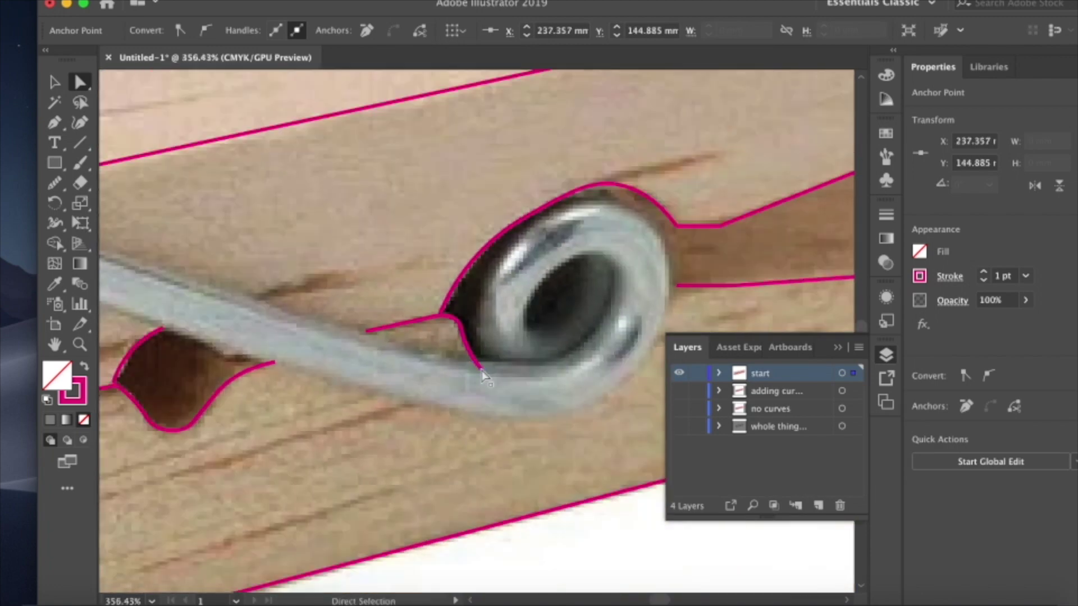
{"action": "scroll", "coordinate": [480, 367], "scroll_direction": "right", "scroll_amount": 2}
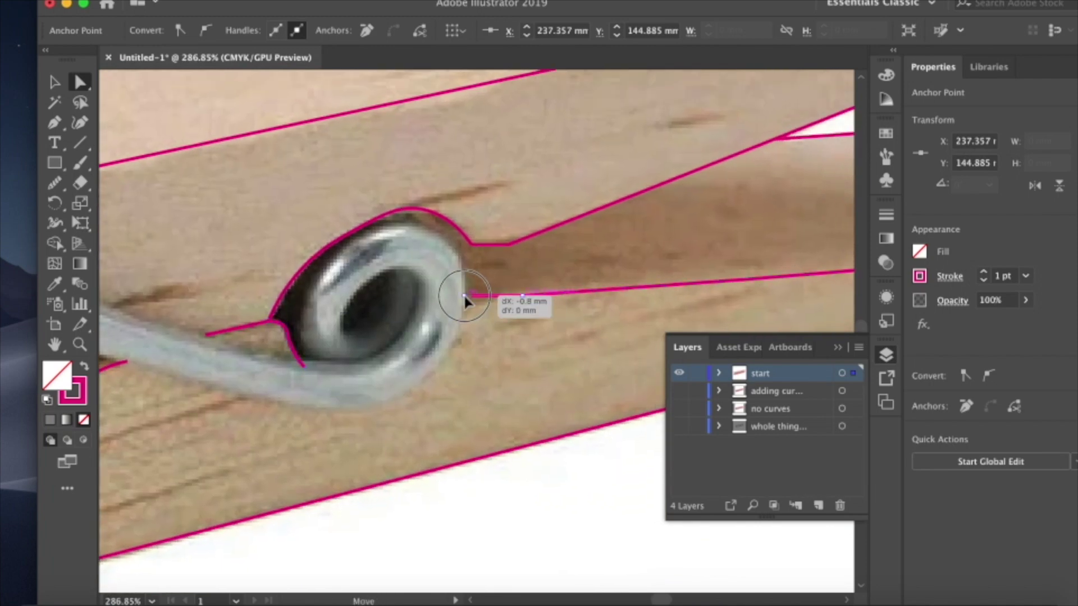
{"action": "left_click", "coordinate": [470, 295]}
- Move the far top corner of the upper arm's right end outward to match the photo
{"action": "scroll", "coordinate": [449, 308], "scroll_direction": "right", "scroll_amount": 6}
{"action": "scroll", "coordinate": [449, 308], "scroll_direction": "up", "scroll_amount": 5}
{"action": "scroll", "coordinate": [432, 319], "scroll_direction": "right", "scroll_amount": 4}
{"action": "scroll", "coordinate": [432, 319], "scroll_direction": "up", "scroll_amount": 2}
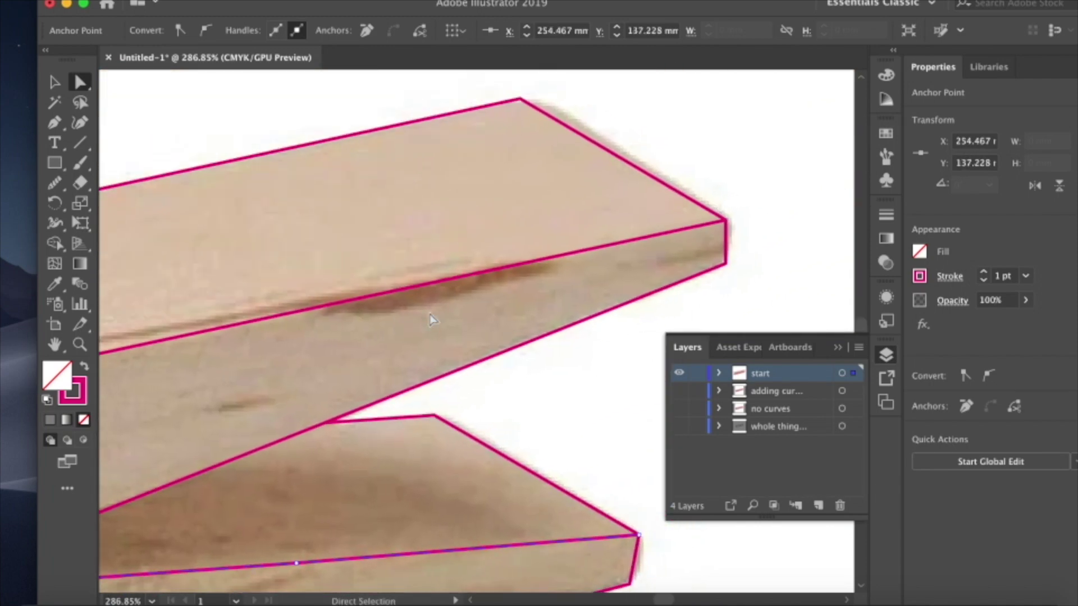
{"action": "mouse_move", "coordinate": [517, 102]}
{"action": "left_mouse_down"}
{"action": "mouse_move", "coordinate": [543, 107]}
{"action": "mouse_move", "coordinate": [534, 105]}
{"action": "left_mouse_up"}
- Reposition the upper and lower anchors of the short edge at the upper arm's right tip to fit the photo
{"action": "scroll", "coordinate": [710, 194], "scroll_direction": "up", "scroll_amount": 3}
{"action": "scroll", "coordinate": [710, 193], "scroll_direction": "up", "scroll_amount": 2}
{"action": "mouse_move", "coordinate": [570, 197]}
{"action": "left_mouse_down"}
{"action": "mouse_move", "coordinate": [582, 199]}
{"action": "mouse_move", "coordinate": [580, 188]}
{"action": "left_mouse_up"}
{"action": "left_click", "coordinate": [601, 224]}
{"action": "mouse_move", "coordinate": [568, 307]}
{"action": "left_mouse_down"}
{"action": "mouse_move", "coordinate": [576, 301]}
{"action": "mouse_move", "coordinate": [567, 305]}
{"action": "left_mouse_up"}
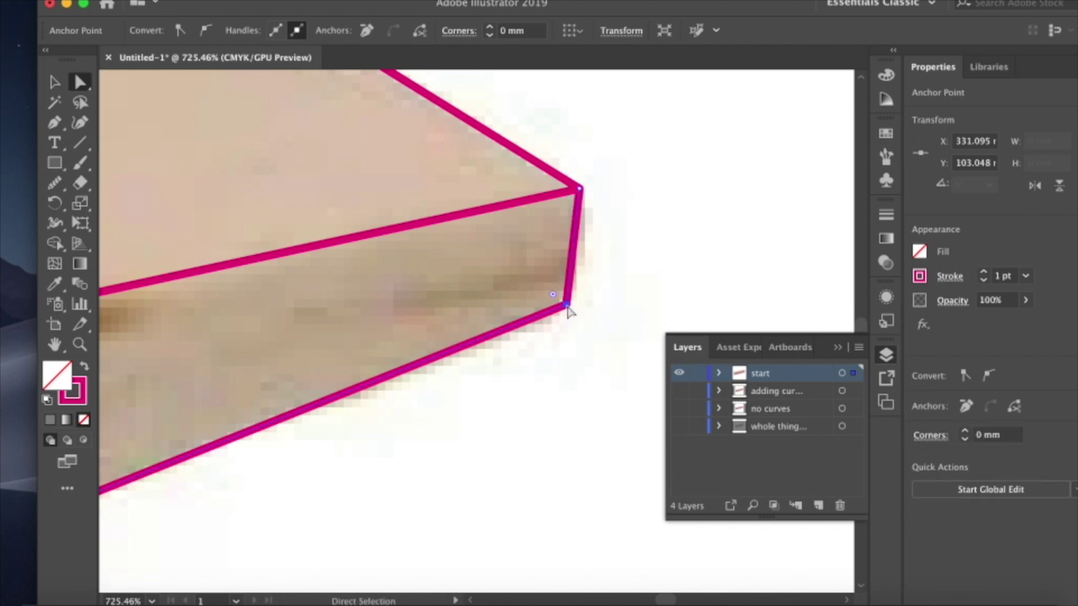
{"action": "left_click_drag", "start_coordinate": [580, 188], "coordinate": [572, 193]}
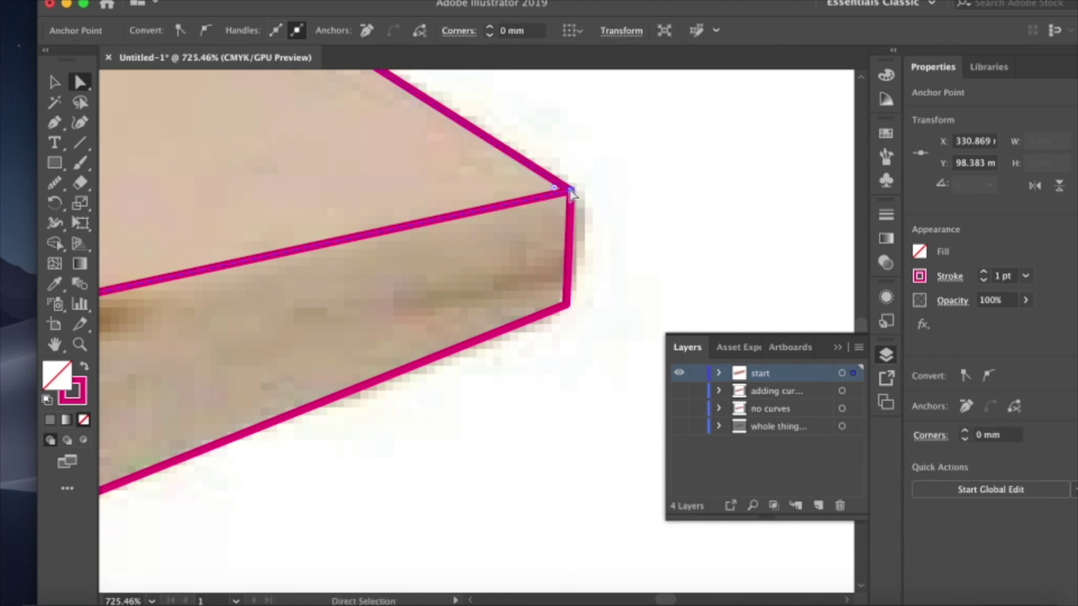
{"action": "left_click", "coordinate": [617, 193]}
{"action": "left_click_drag", "start_coordinate": [572, 252], "coordinate": [655, 251]}
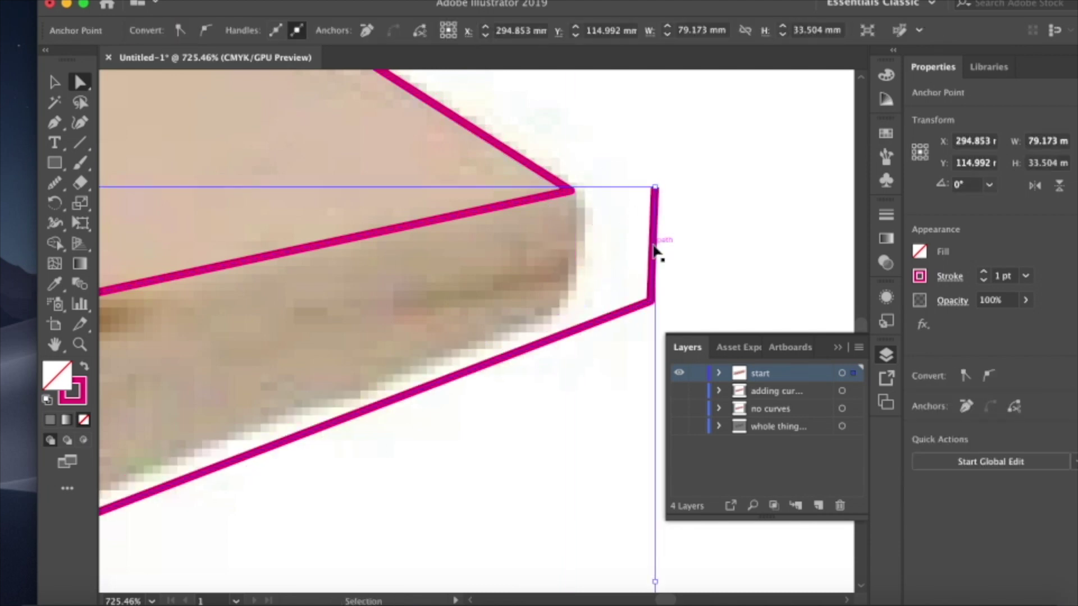
{"action": "key", "text": "ctrl+z"}
{"action": "left_click", "coordinate": [584, 236]}
- Curve the short edge at the upper arm's right tip to fit the photo, keeping the arm's long lower edge straight
{"action": "left_click", "coordinate": [570, 249]}
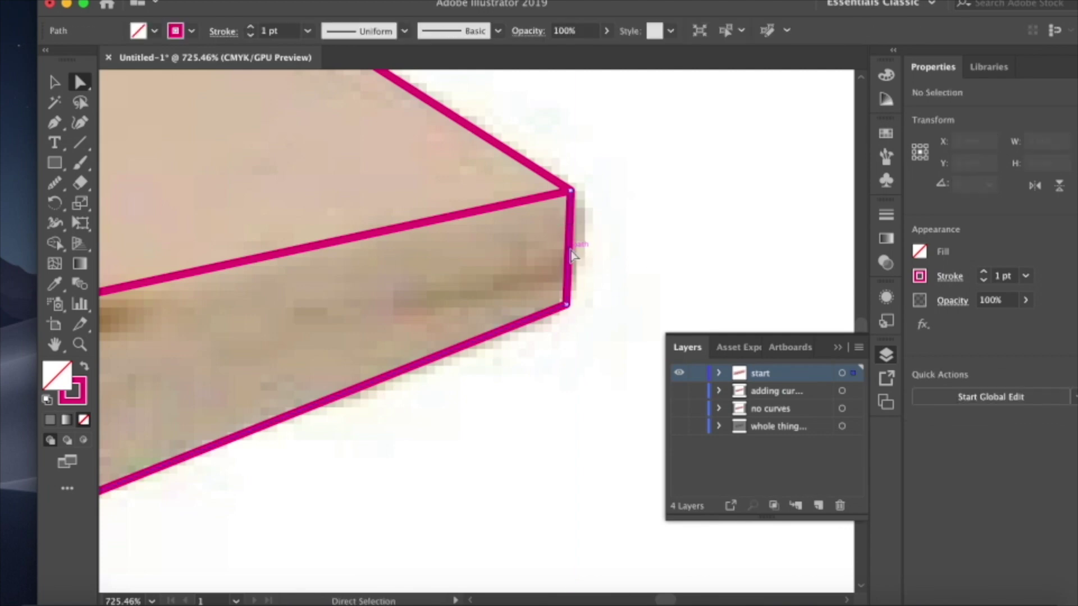
{"action": "left_click", "coordinate": [55, 122]}
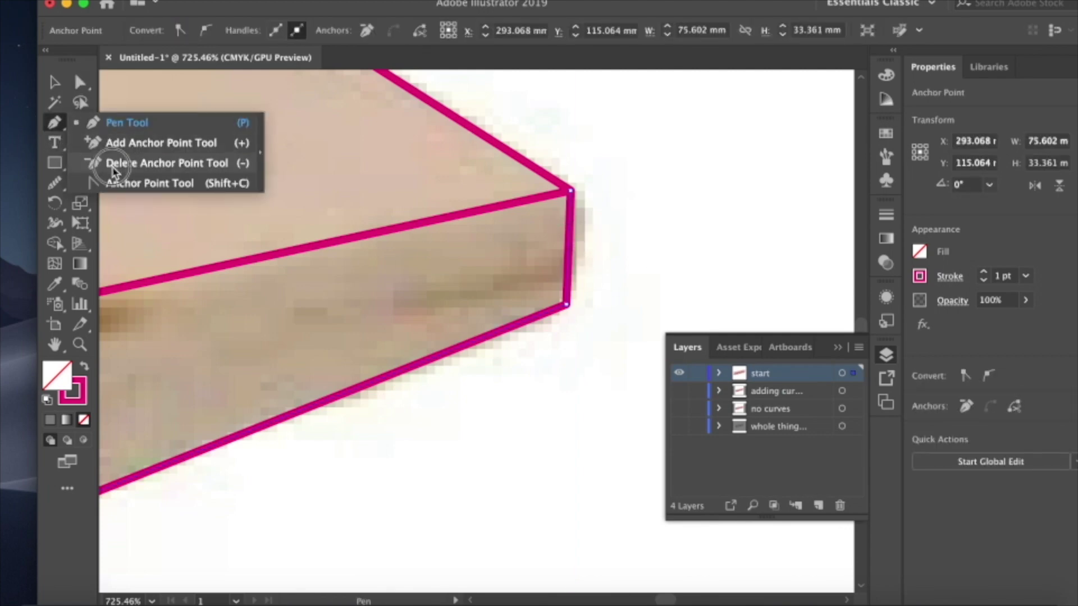
{"action": "left_click", "coordinate": [112, 186]}
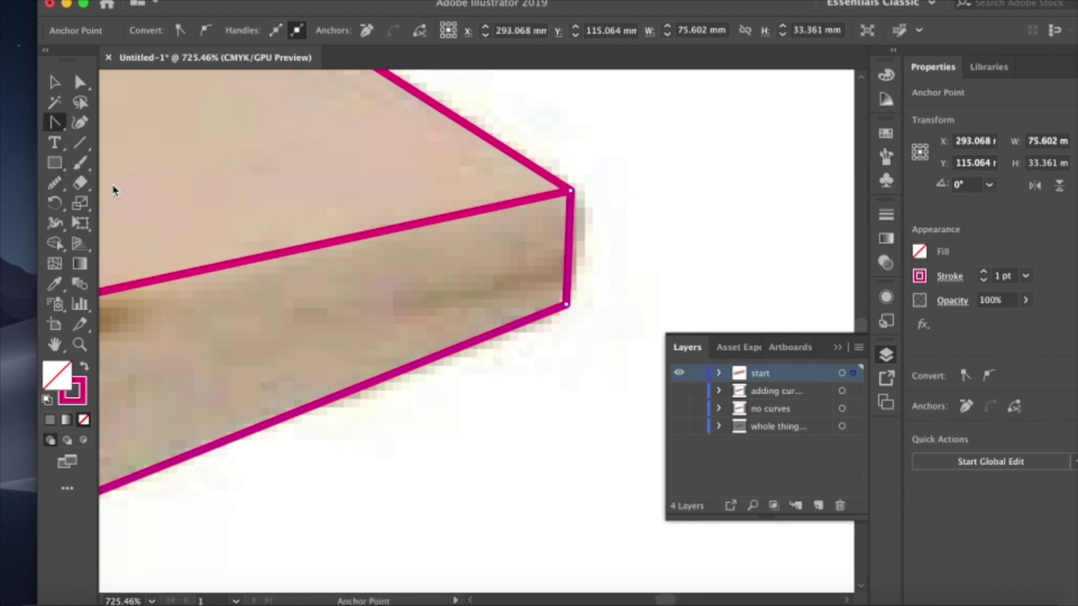
{"action": "mouse_move", "coordinate": [566, 305]}
{"action": "left_mouse_down"}
{"action": "mouse_move", "coordinate": [583, 306]}
{"action": "mouse_move", "coordinate": [537, 303]}
{"action": "mouse_move", "coordinate": [534, 346]}
{"action": "left_mouse_up"}
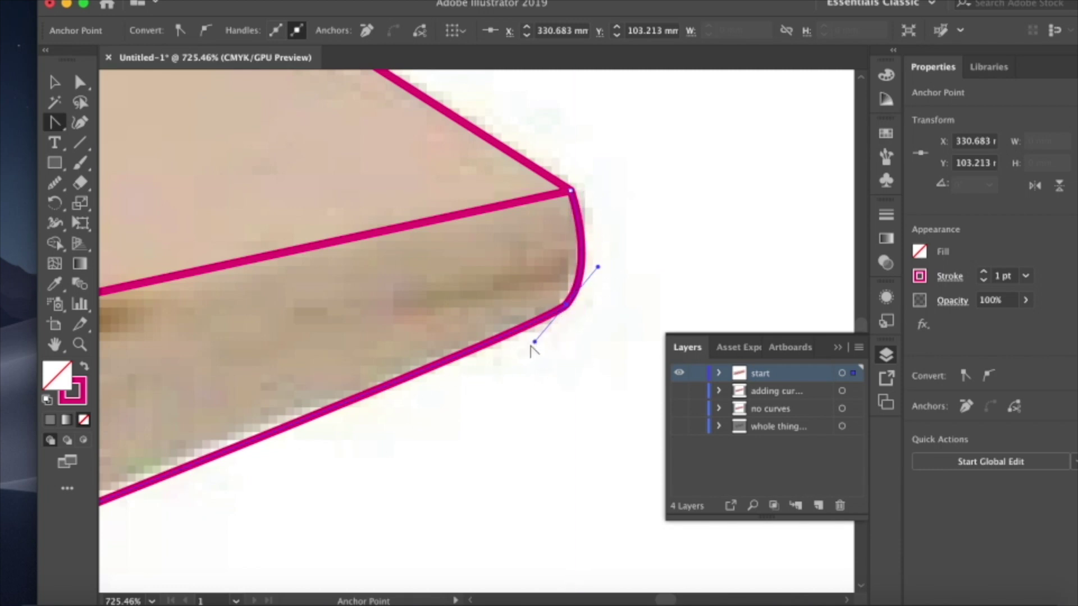
{"action": "left_click_drag", "start_coordinate": [533, 344], "coordinate": [514, 332]}
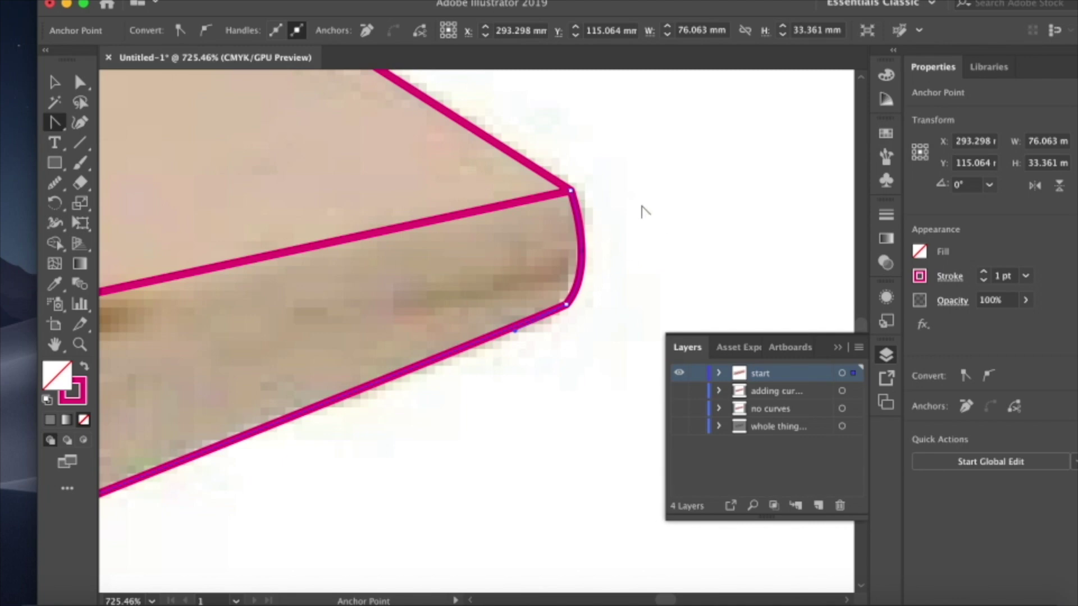
- Delete the clothespin photo to inspect the traced outlines alone, undo the deletion, and deselect everything
{"action": "scroll", "coordinate": [497, 322], "scroll_direction": "up", "scroll_amount": 2}
{"action": "scroll", "coordinate": [497, 320], "scroll_direction": "down", "scroll_amount": 8}
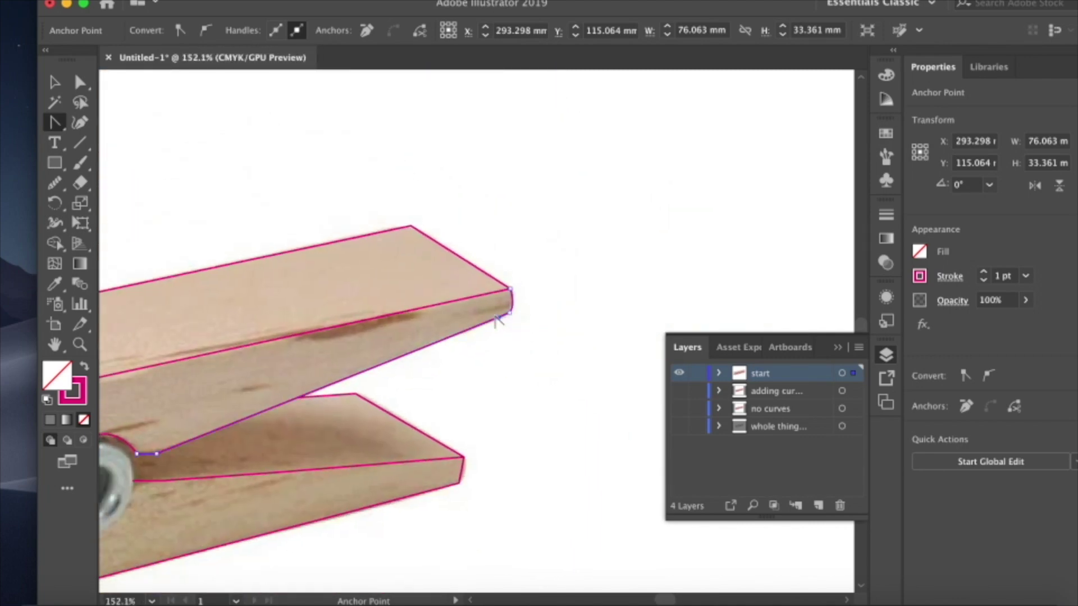
{"action": "scroll", "coordinate": [497, 320], "scroll_direction": "down", "scroll_amount": 4}
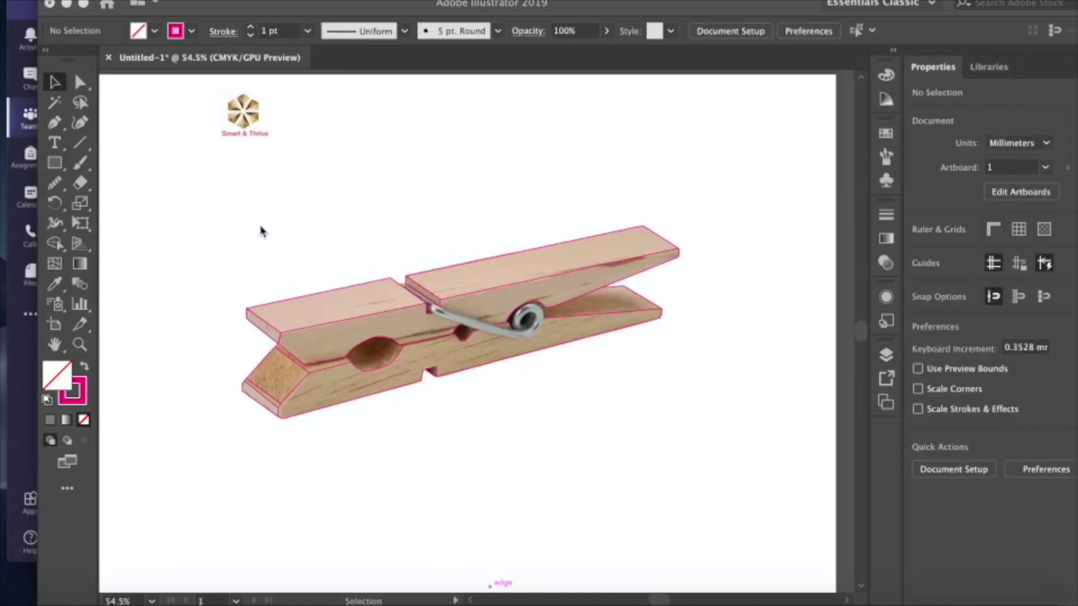
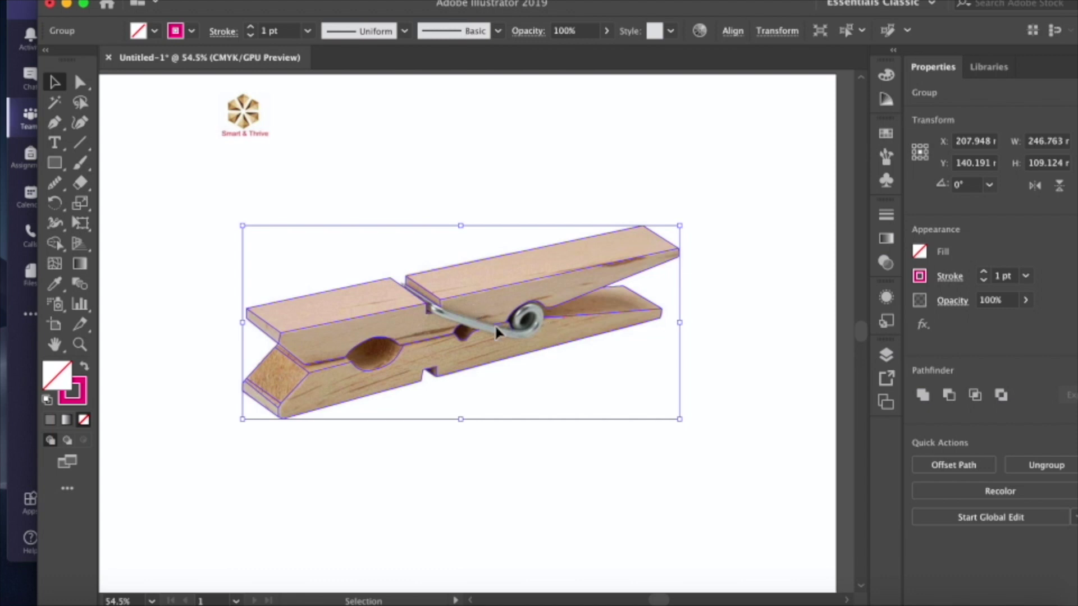
{"action": "left_click", "coordinate": [330, 196]}
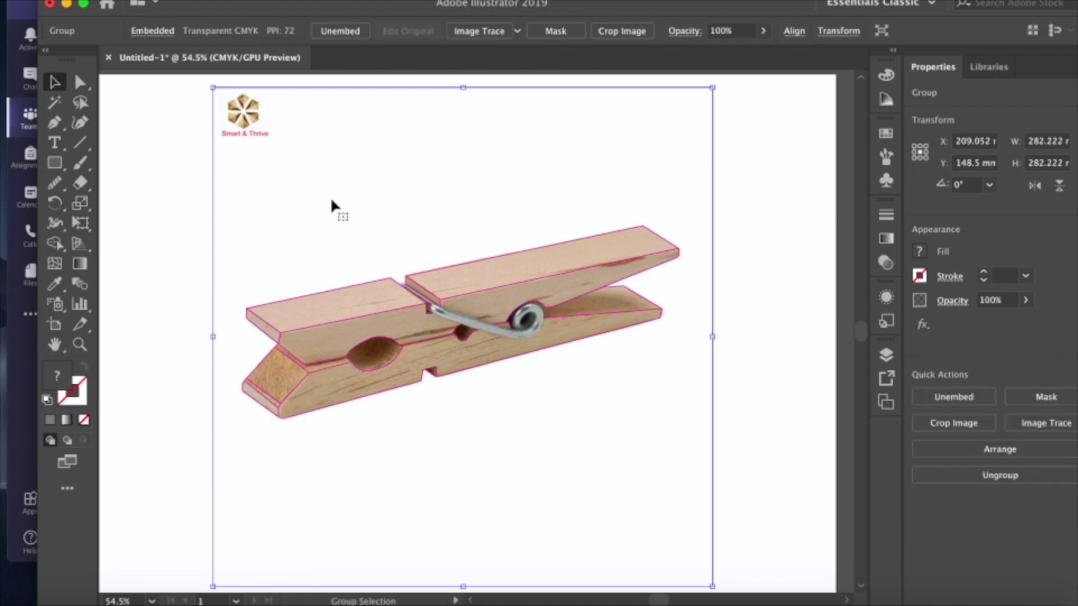
{"action": "left_click", "coordinate": [188, 331]}
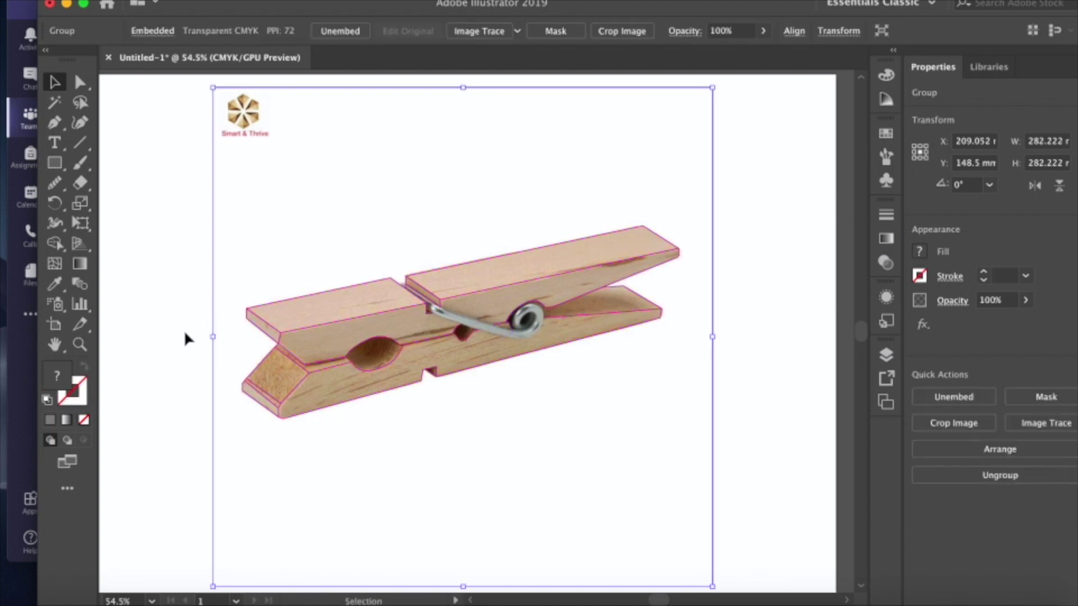
{"action": "left_click", "coordinate": [254, 245]}
{"action": "key", "text": "Delete"}
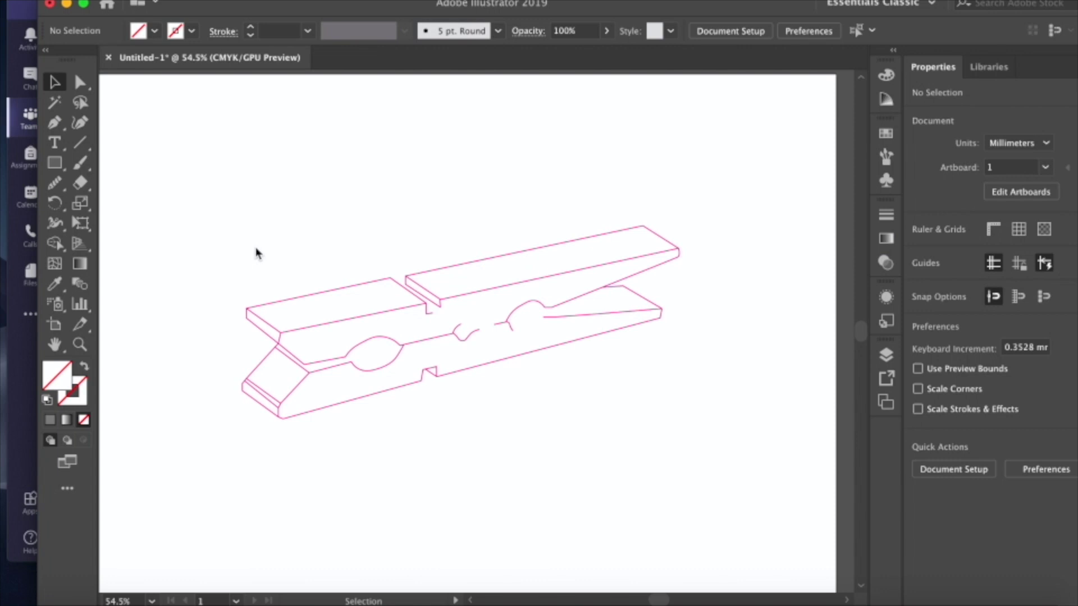
{"action": "key", "text": "super+z"}
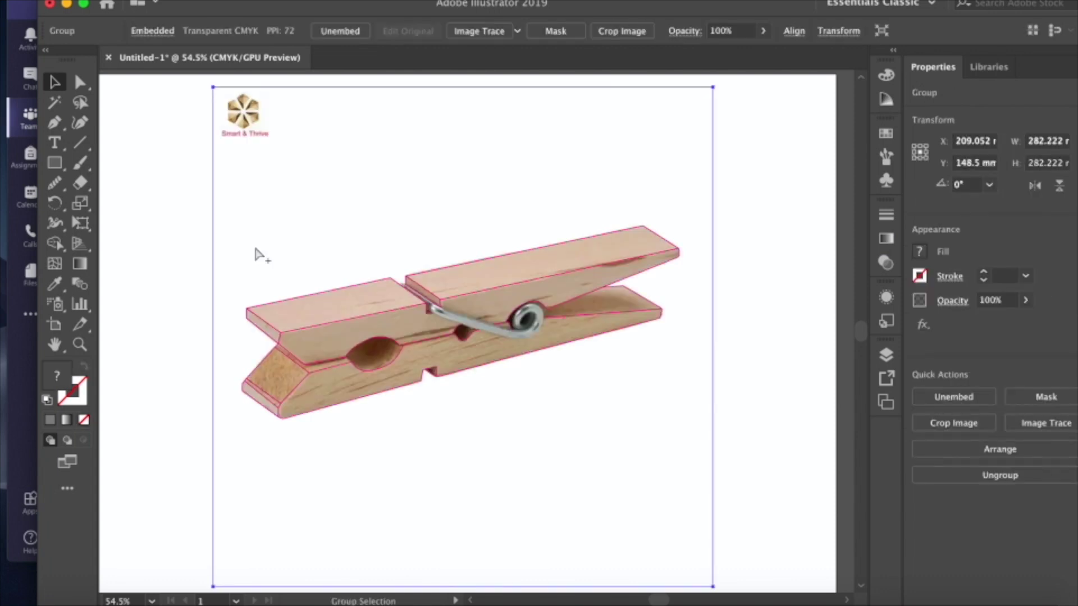
{"action": "left_click", "coordinate": [169, 341]}
{"action": "left_click", "coordinate": [231, 331]}
{"action": "key", "text": "super+shift+a"}
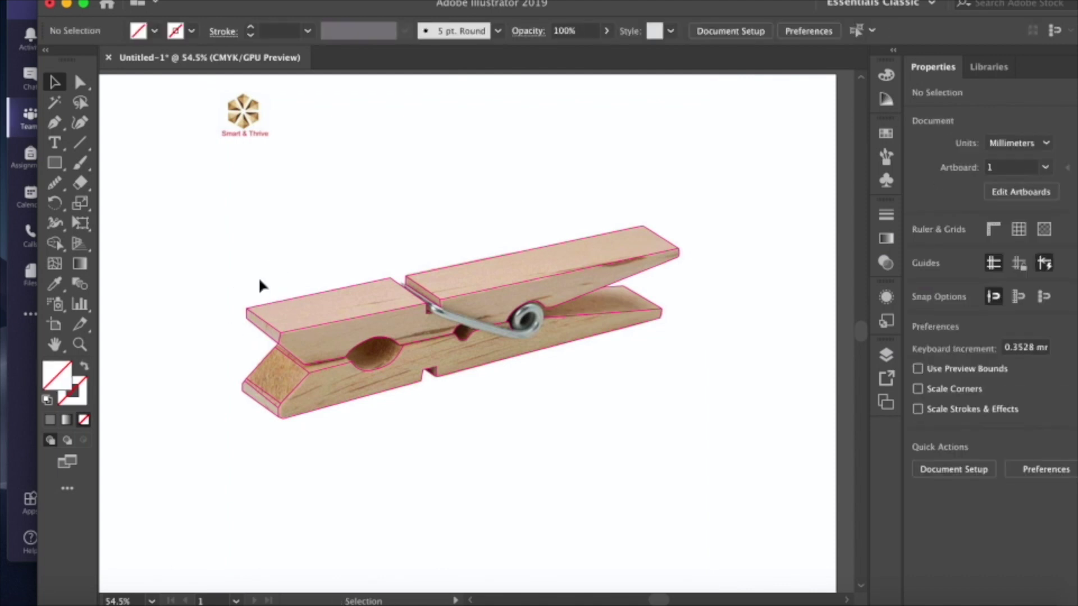
- Set the stroke weight of the whole grouped clothespin tracing to 2.5 pt
{"action": "left_click", "coordinate": [315, 369]}
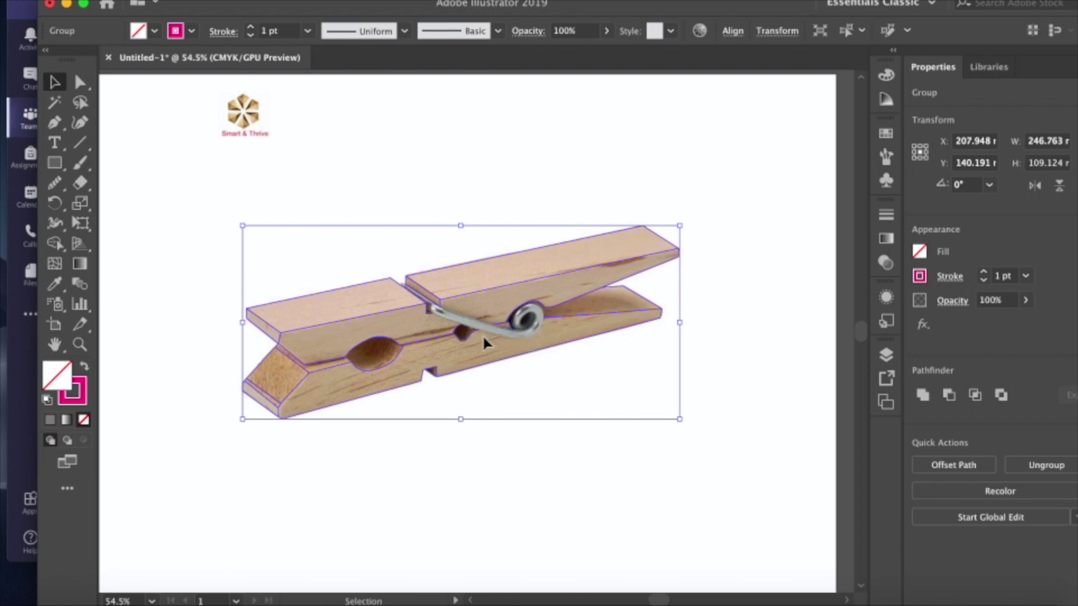
{"action": "left_click", "coordinate": [985, 274]}
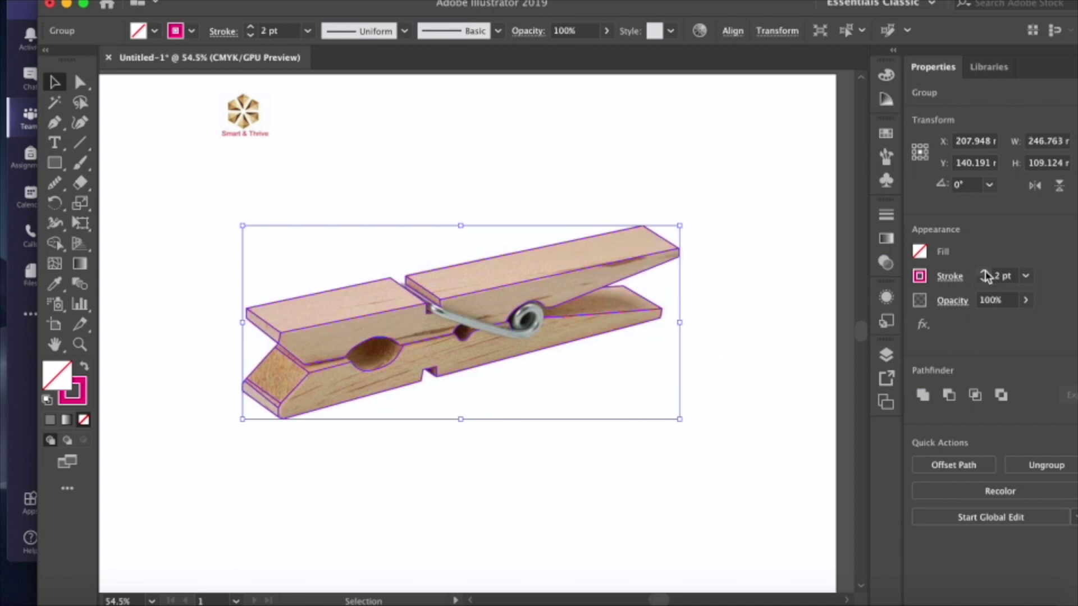
{"action": "left_click", "coordinate": [985, 275]}
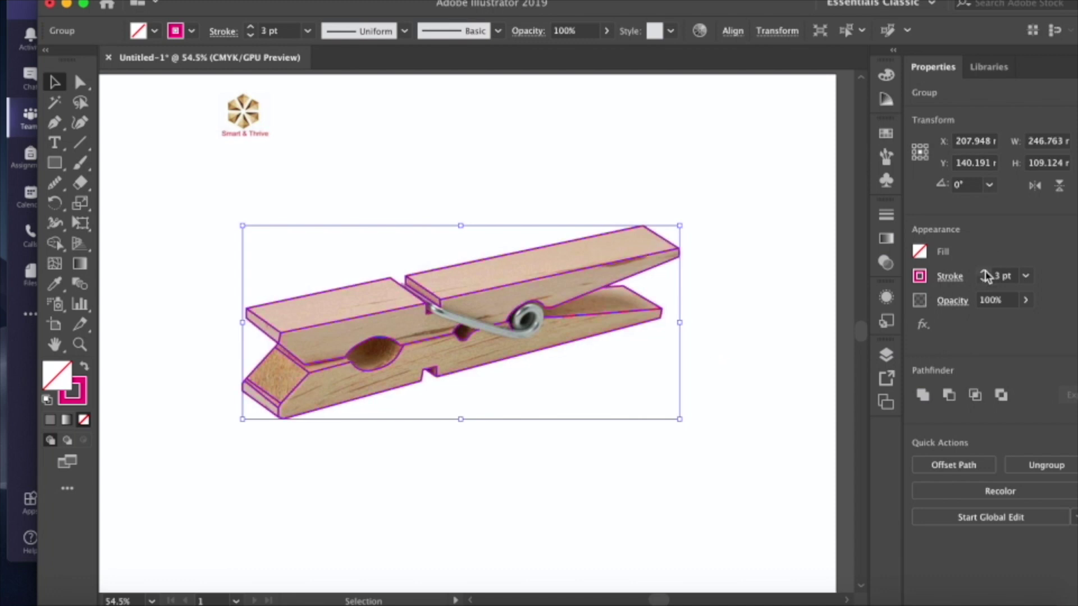
{"action": "left_click", "coordinate": [984, 281]}
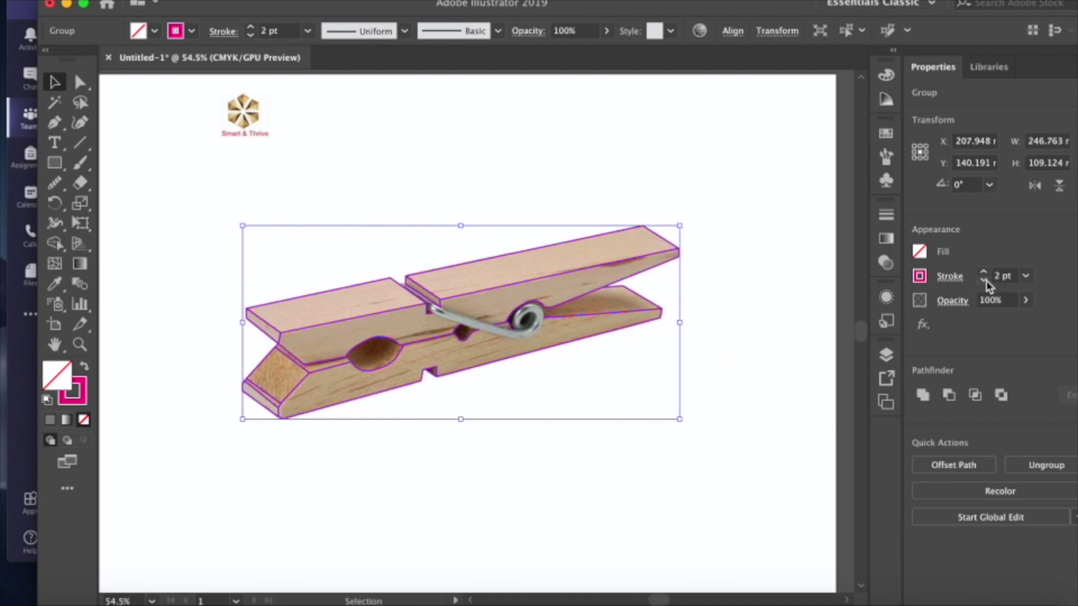
{"action": "left_click", "coordinate": [1003, 278]}
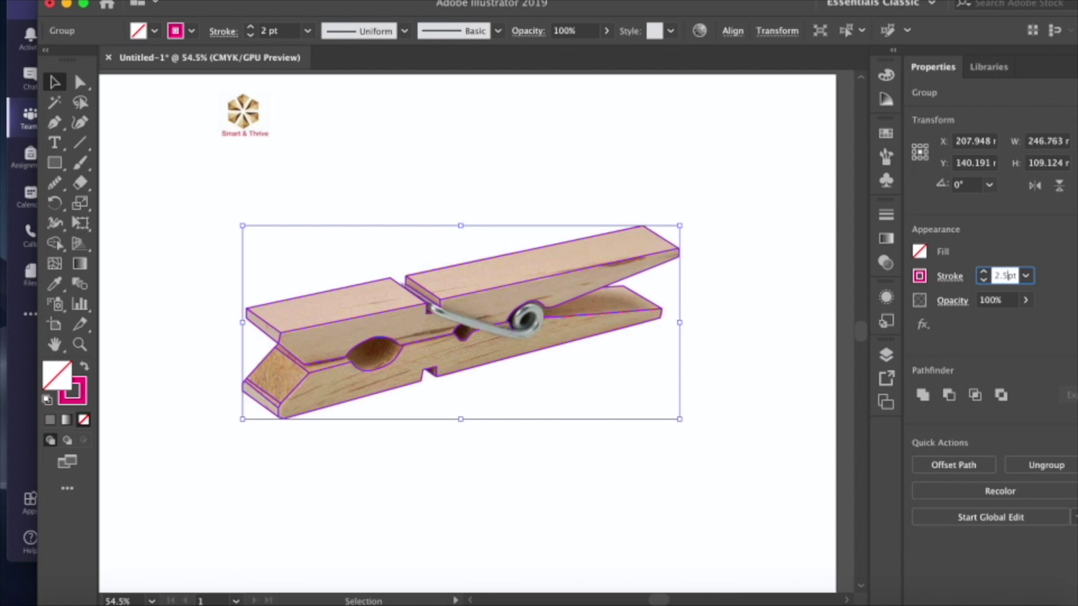
{"action": "type", "text": "2.5"}
{"action": "key", "text": "Return"}
{"action": "left_click", "coordinate": [756, 271]}
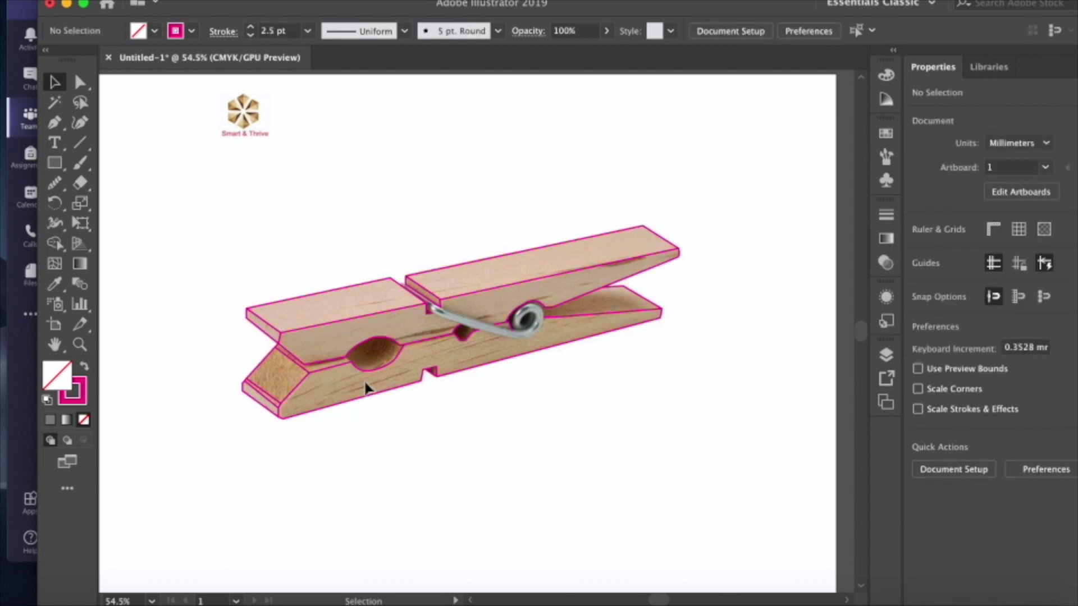
- Smooth the upper curve of the large hole between the two arms with the Smooth tool
{"action": "scroll", "coordinate": [364, 388], "scroll_direction": "up", "scroll_amount": 8}
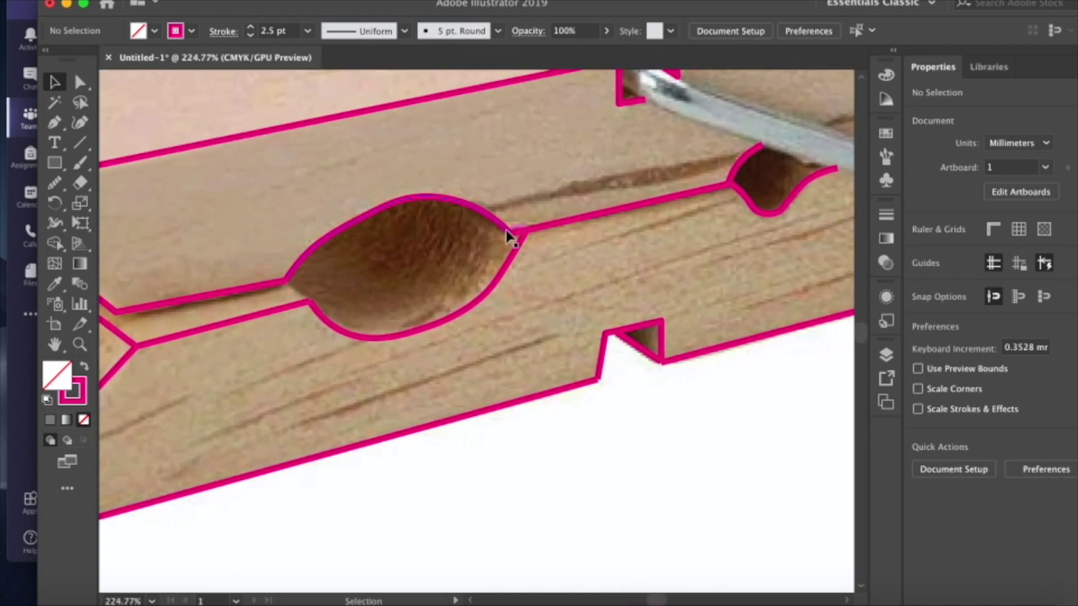
{"action": "left_click", "coordinate": [58, 187]}
{"action": "left_click_drag", "start_coordinate": [59, 188], "coordinate": [124, 223]}
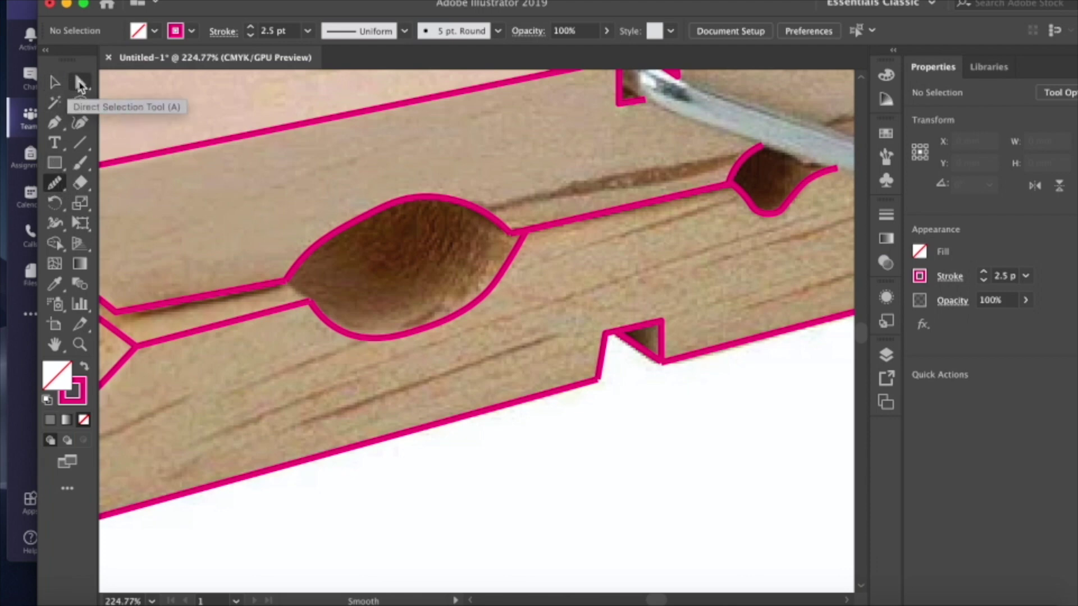
{"action": "left_click", "coordinate": [81, 85]}
{"action": "left_click", "coordinate": [356, 223]}
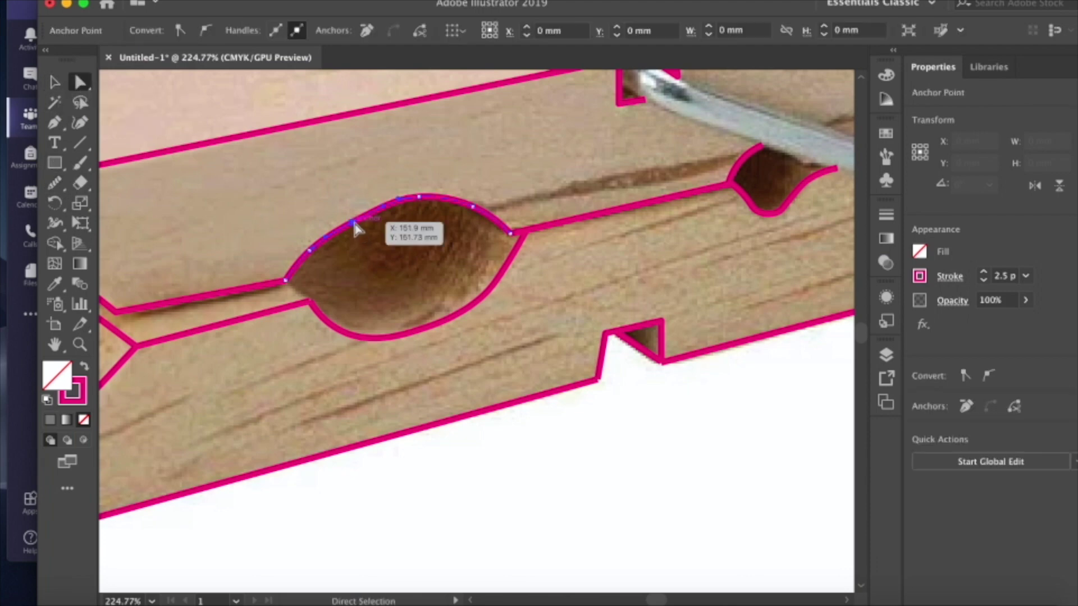
{"action": "left_click", "coordinate": [56, 183]}
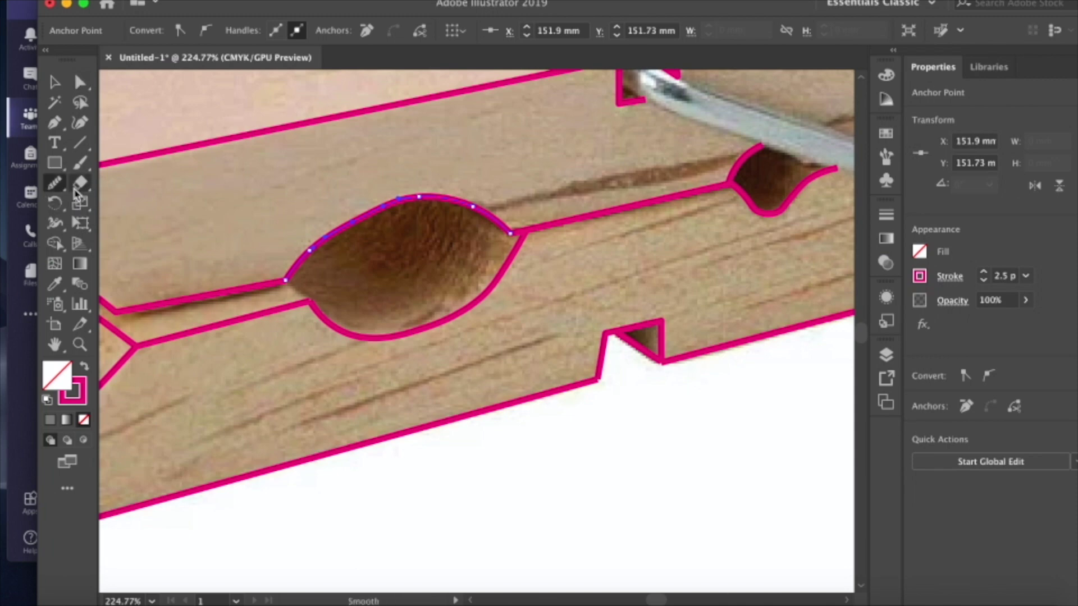
{"action": "mouse_move", "coordinate": [292, 274]}
{"action": "left_mouse_down"}
{"action": "mouse_move", "coordinate": [329, 233]}
{"action": "mouse_move", "coordinate": [421, 199]}
{"action": "mouse_move", "coordinate": [456, 199]}
{"action": "mouse_move", "coordinate": [509, 234]}
{"action": "left_mouse_up"}
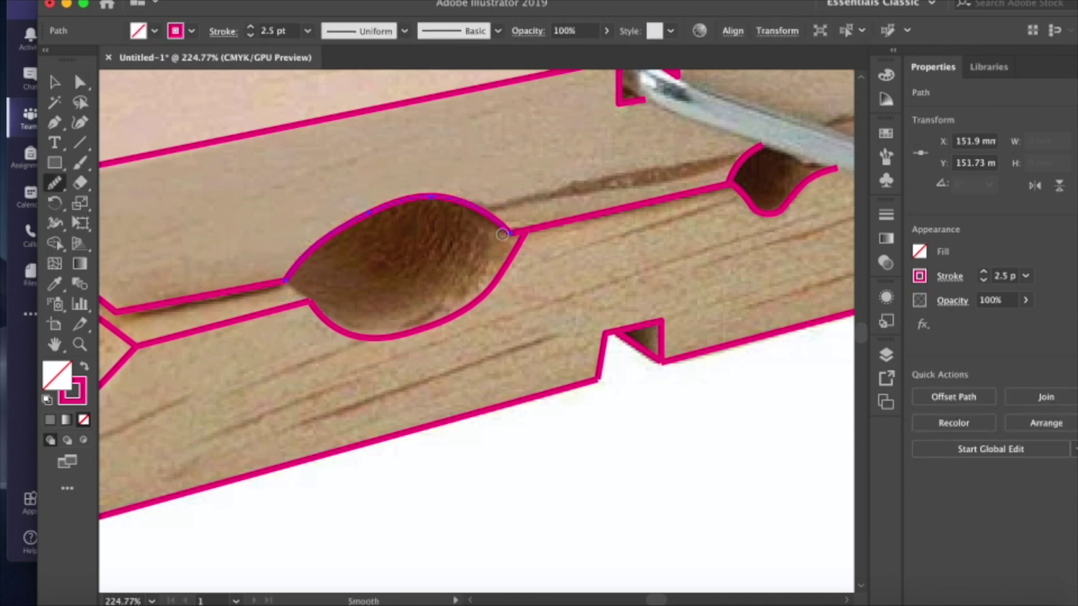
{"action": "mouse_move", "coordinate": [442, 204]}
{"action": "left_mouse_down"}
{"action": "mouse_move", "coordinate": [409, 196]}
{"action": "mouse_move", "coordinate": [300, 272]}
{"action": "left_mouse_up"}
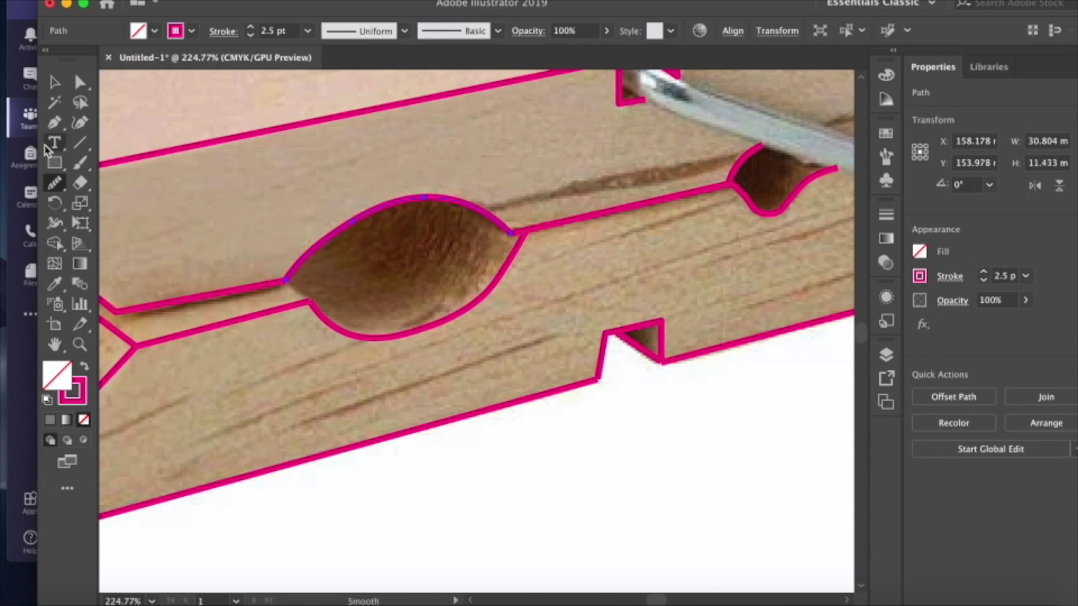
- Smooth the lower curve of the large hole with the Smooth tool
{"action": "key", "text": "a"}
{"action": "left_click", "coordinate": [435, 328]}
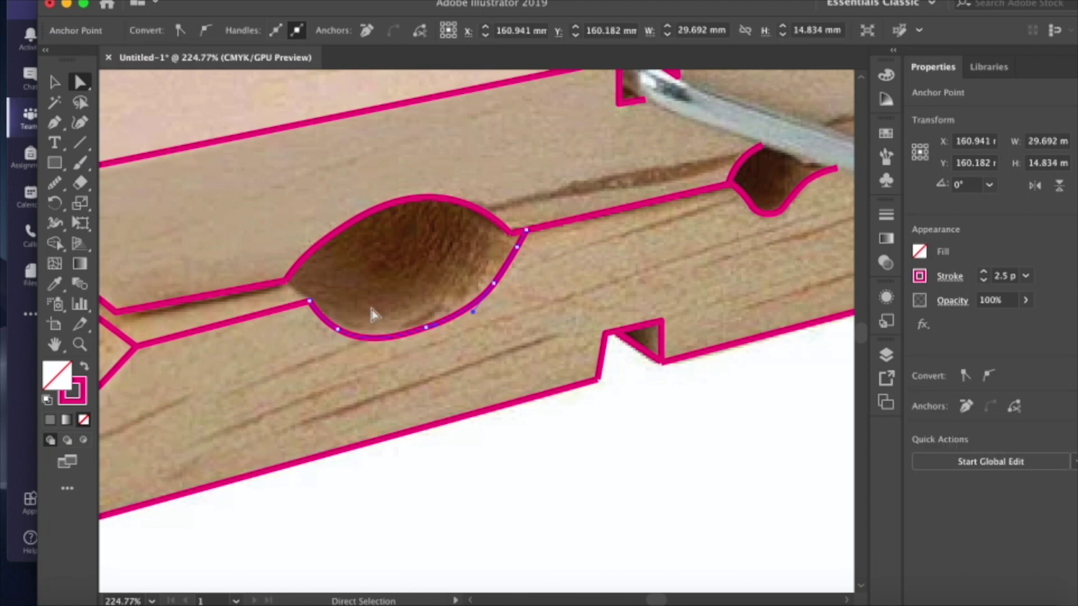
{"action": "left_click", "coordinate": [55, 186]}
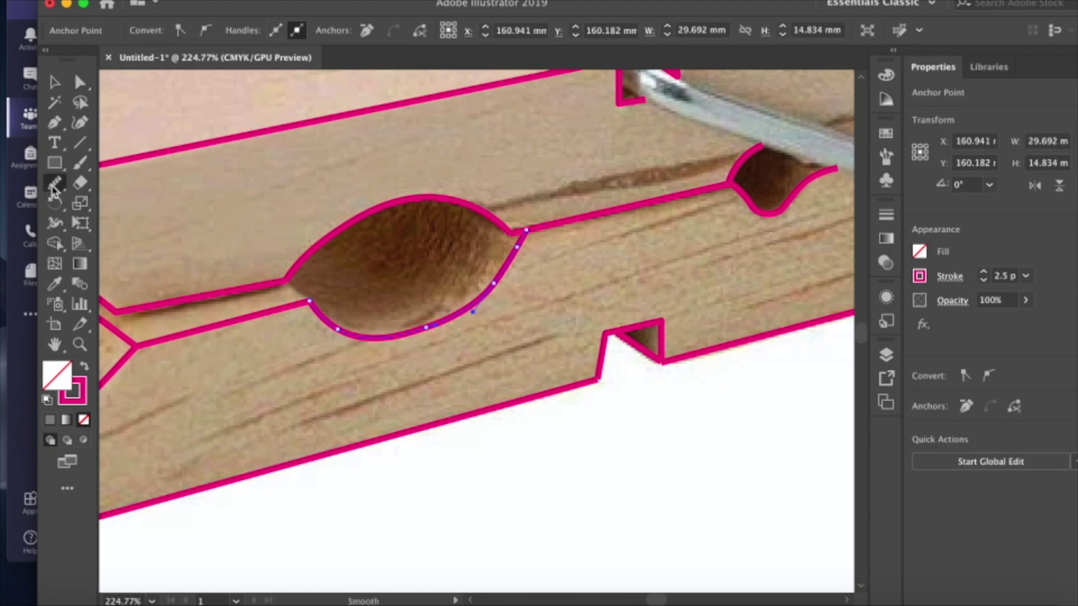
{"action": "mouse_move", "coordinate": [302, 327]}
{"action": "left_mouse_down"}
{"action": "mouse_move", "coordinate": [310, 303]}
{"action": "mouse_move", "coordinate": [358, 324]}
{"action": "mouse_move", "coordinate": [417, 327]}
{"action": "mouse_move", "coordinate": [525, 241]}
{"action": "left_mouse_up"}
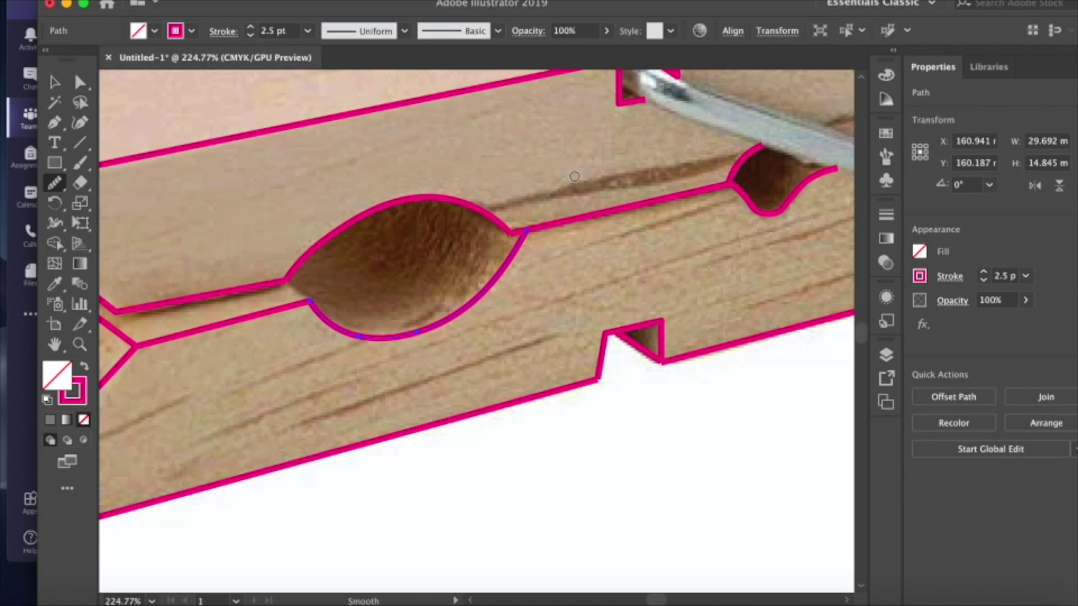
- Smooth the curve above the spring coil with the Smooth tool, from its left end to where it meets the upper arm's lower edge
{"action": "scroll", "coordinate": [574, 177], "scroll_direction": "up", "scroll_amount": 5}
{"action": "scroll", "coordinate": [574, 176], "scroll_direction": "right", "scroll_amount": 8}
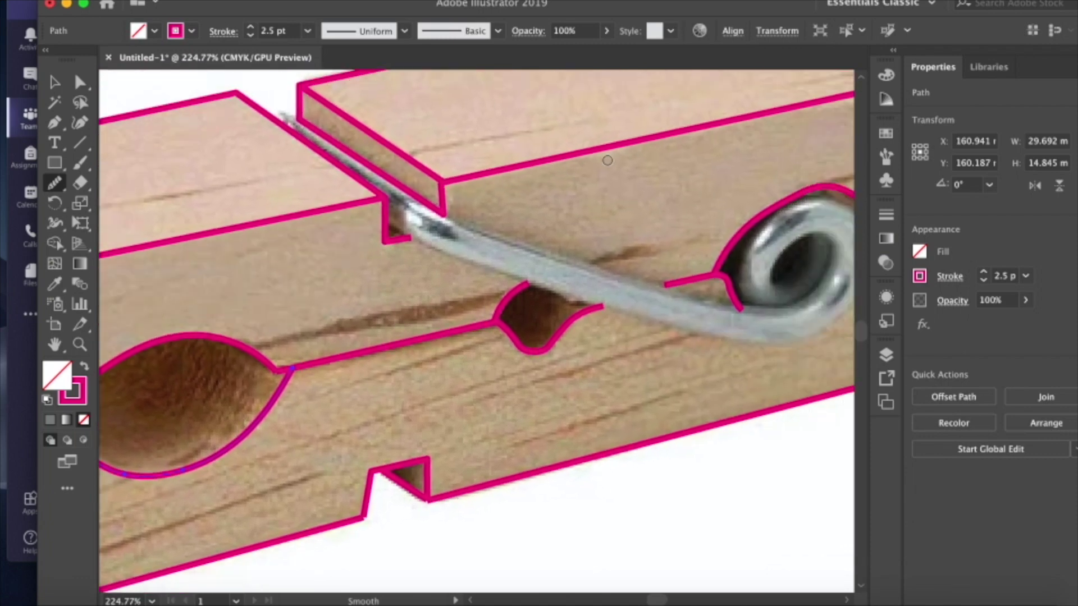
{"action": "scroll", "coordinate": [607, 161], "scroll_direction": "right", "scroll_amount": 8}
{"action": "scroll", "coordinate": [608, 161], "scroll_direction": "up", "scroll_amount": 2}
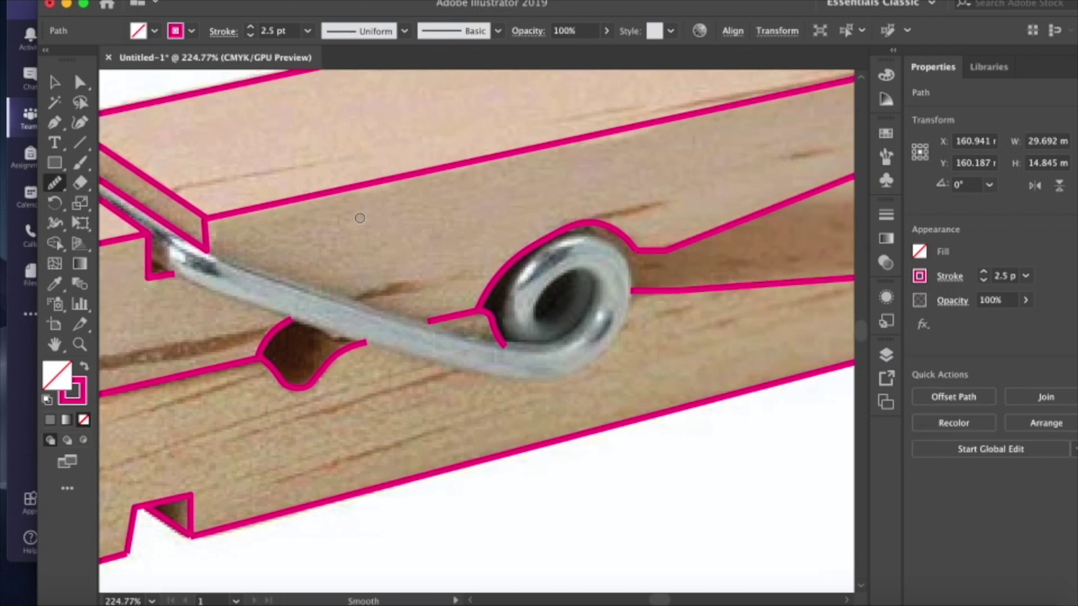
{"action": "left_click", "coordinate": [80, 82]}
{"action": "left_click", "coordinate": [578, 224]}
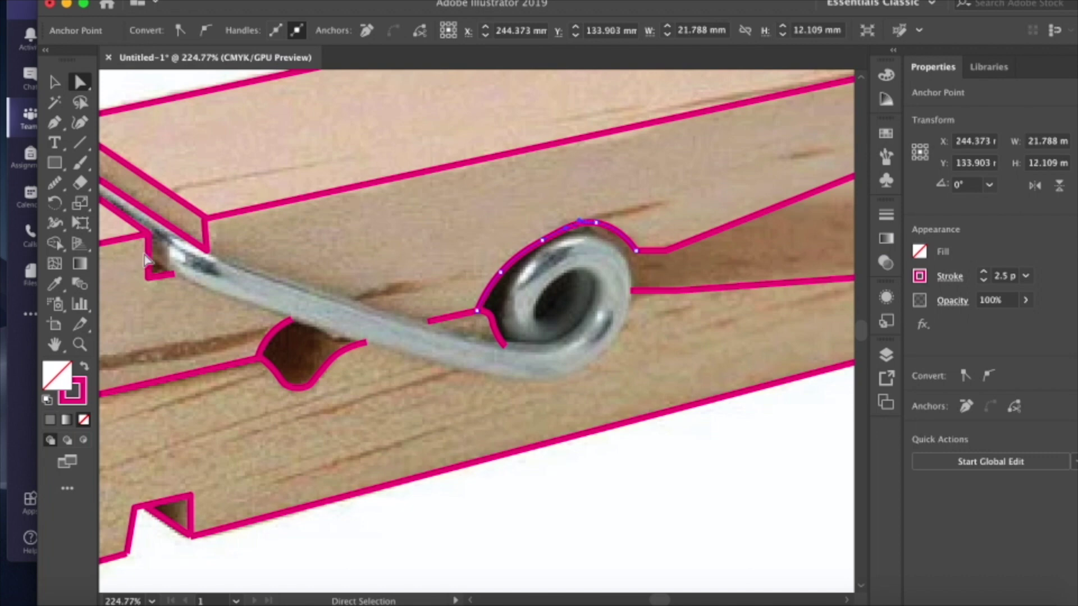
{"action": "left_click", "coordinate": [56, 186]}
{"action": "mouse_move", "coordinate": [488, 297]}
{"action": "left_mouse_down"}
{"action": "mouse_move", "coordinate": [512, 248]}
{"action": "mouse_move", "coordinate": [590, 224]}
{"action": "mouse_move", "coordinate": [632, 247]}
{"action": "left_mouse_up"}
{"action": "mouse_move", "coordinate": [489, 293]}
{"action": "left_mouse_down"}
{"action": "mouse_move", "coordinate": [528, 247]}
{"action": "mouse_move", "coordinate": [587, 231]}
{"action": "mouse_move", "coordinate": [625, 232]}
{"action": "mouse_move", "coordinate": [636, 251]}
{"action": "left_mouse_up"}
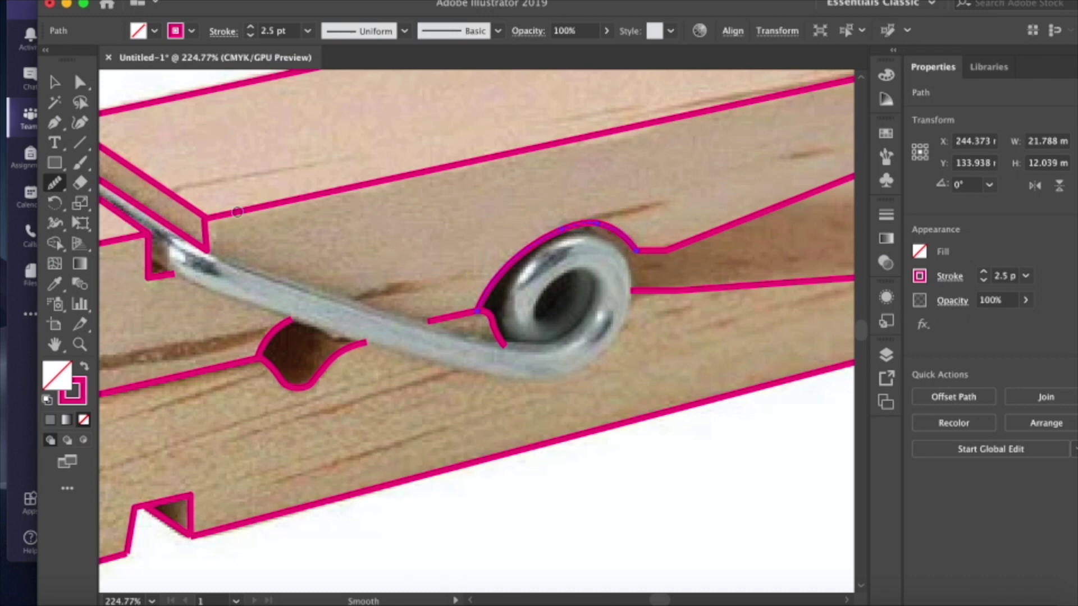
{"action": "scroll", "coordinate": [238, 212], "scroll_direction": "down", "scroll_amount": 5}
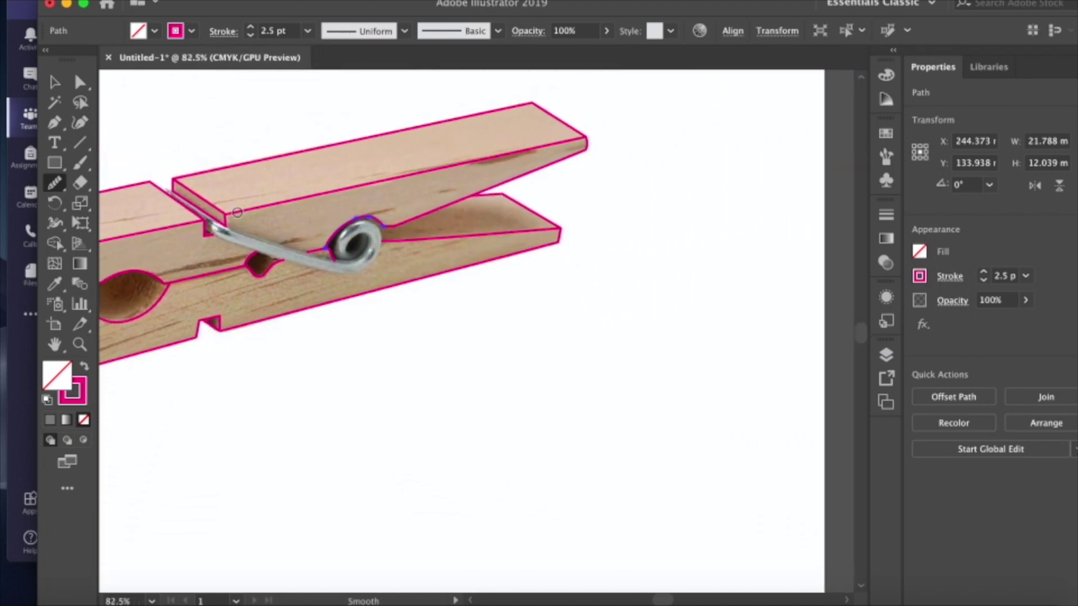
{"action": "scroll", "coordinate": [238, 212], "scroll_direction": "left", "scroll_amount": 3}
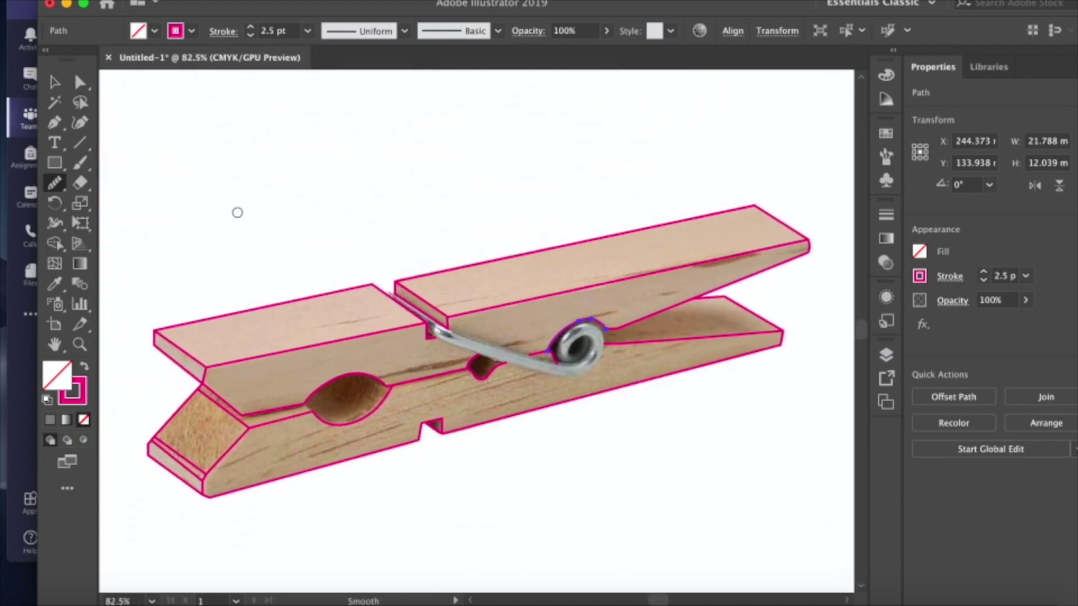
{"action": "key", "text": "super+minus"}
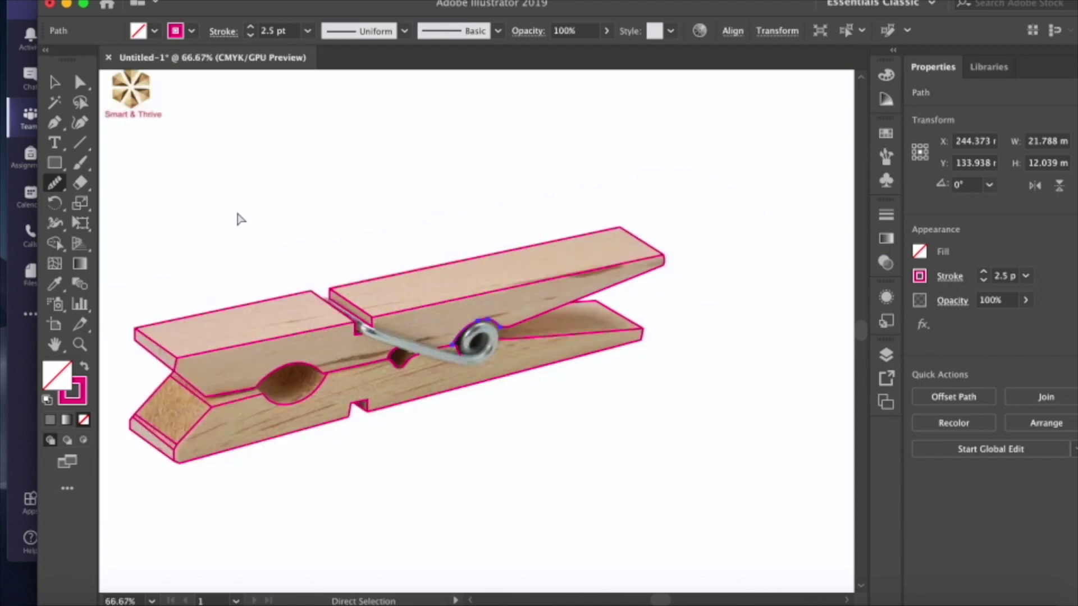
- Deselect the tracing and set the stroke colour for new unfilled Pen paths to light blue
{"action": "scroll", "coordinate": [239, 217], "scroll_direction": "left", "scroll_amount": 4}
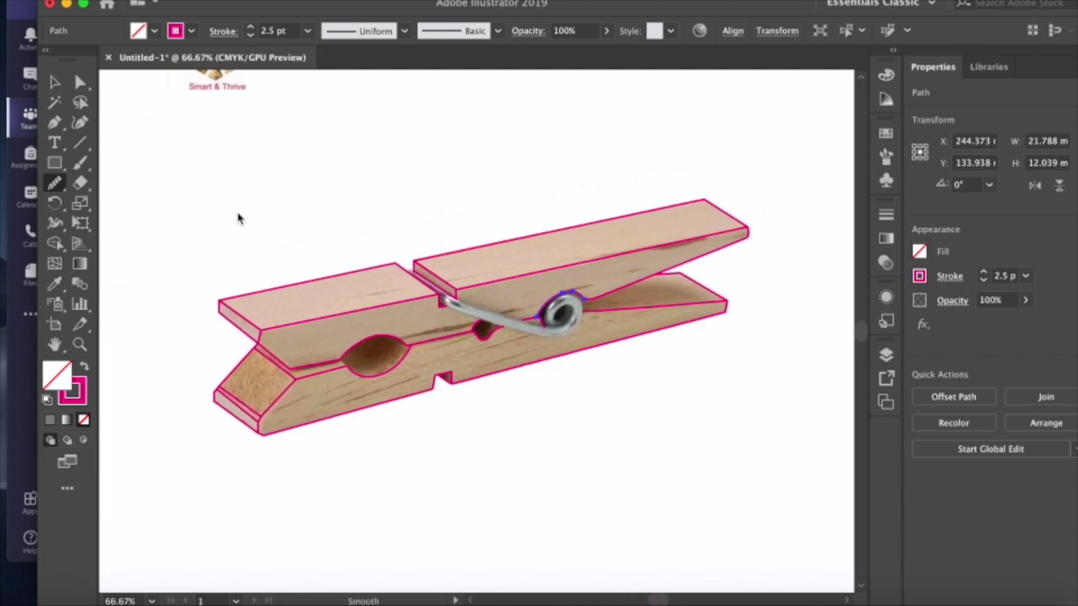
{"action": "scroll", "coordinate": [238, 218], "scroll_direction": "right", "scroll_amount": 1}
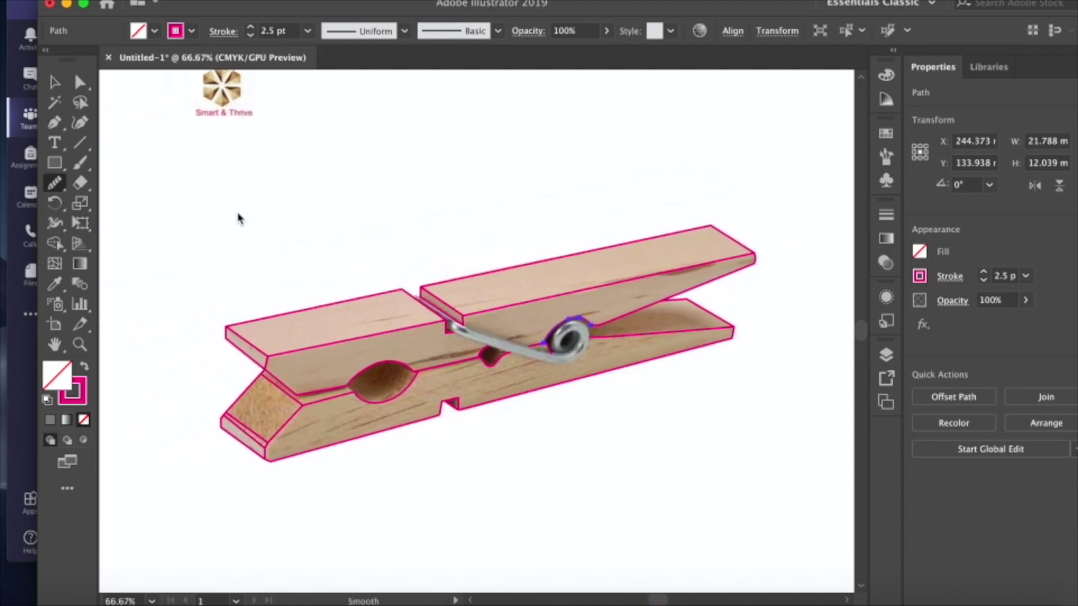
{"action": "left_click", "coordinate": [54, 87]}
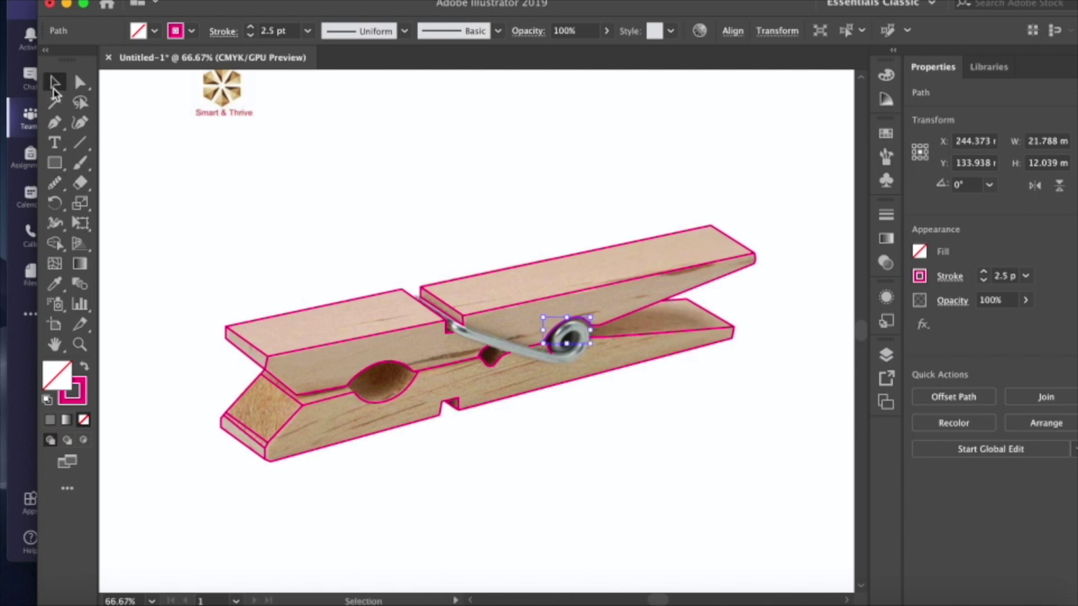
{"action": "left_click_drag", "start_coordinate": [178, 187], "coordinate": [812, 515]}
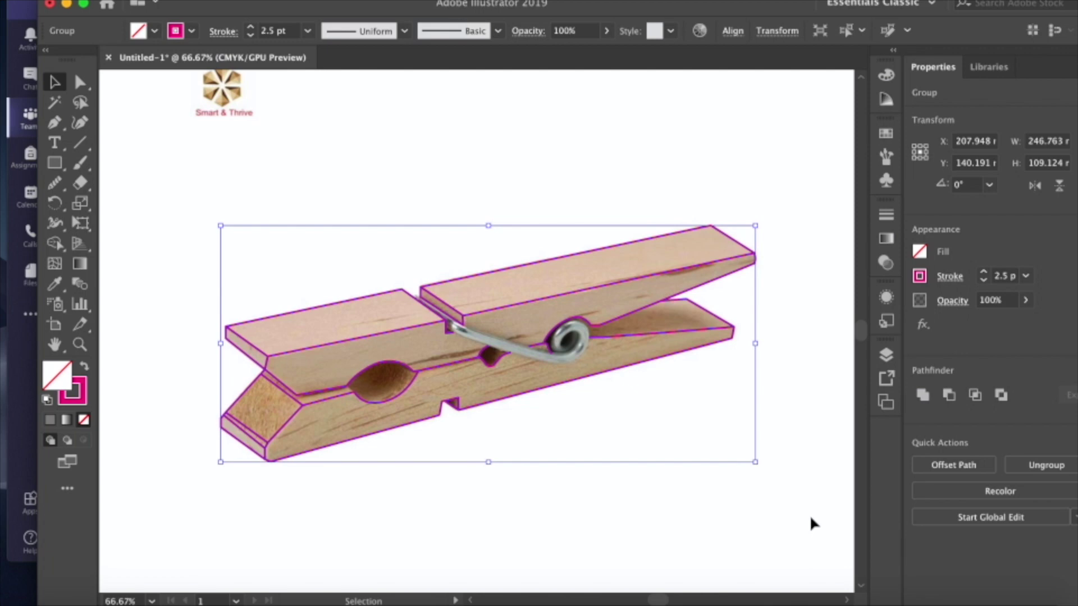
{"action": "left_click", "coordinate": [811, 519]}
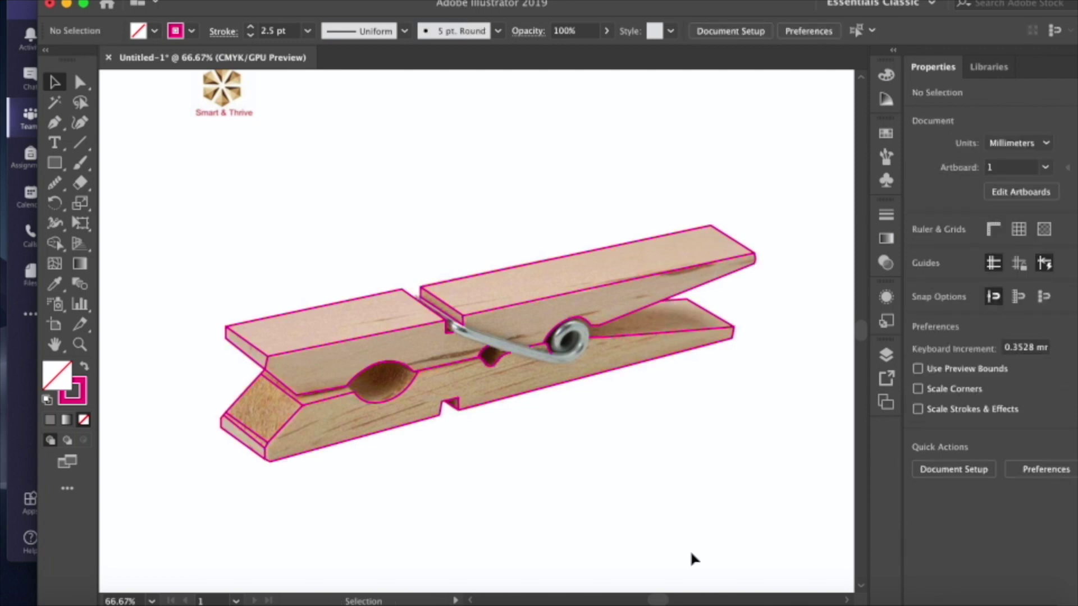
{"action": "scroll", "coordinate": [499, 342], "scroll_direction": "up", "scroll_amount": 3}
{"action": "scroll", "coordinate": [506, 342], "scroll_direction": "down", "scroll_amount": 1}
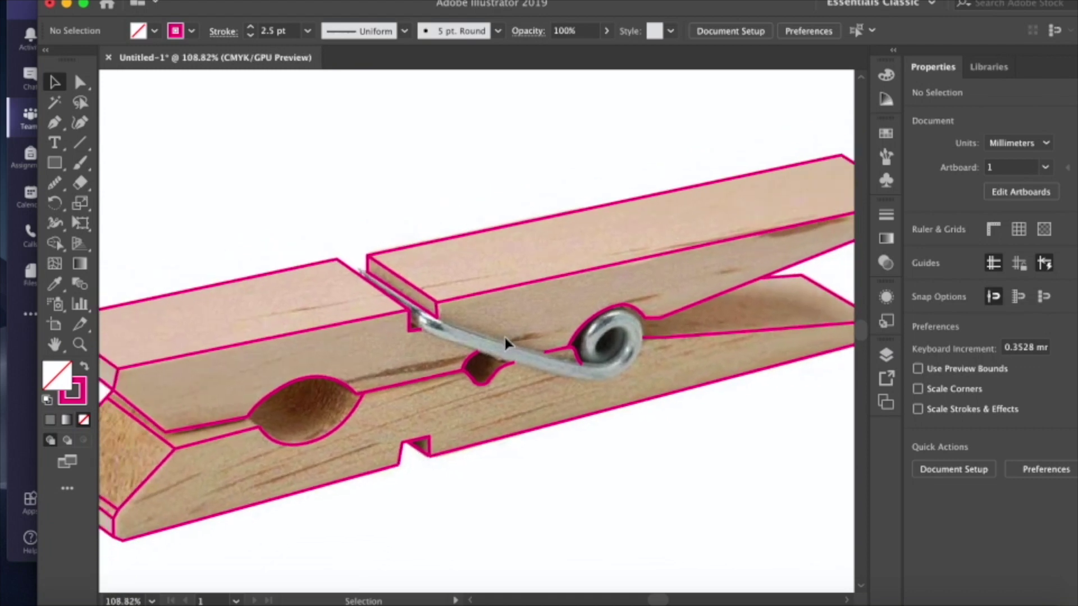
{"action": "left_click", "coordinate": [54, 123]}
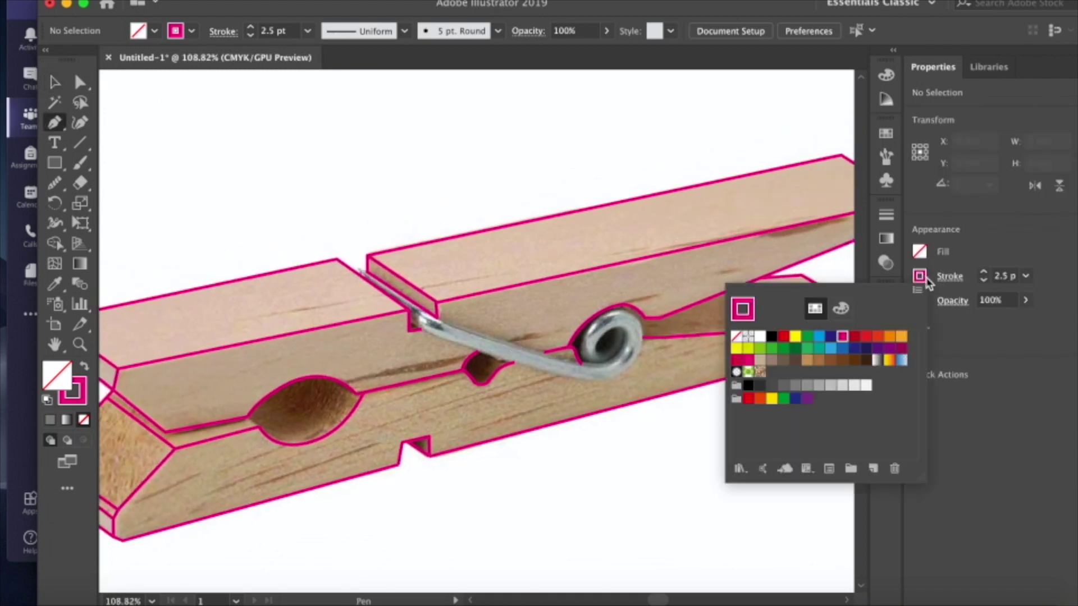
{"action": "left_click", "coordinate": [920, 276]}
{"action": "left_click", "coordinate": [818, 338]}
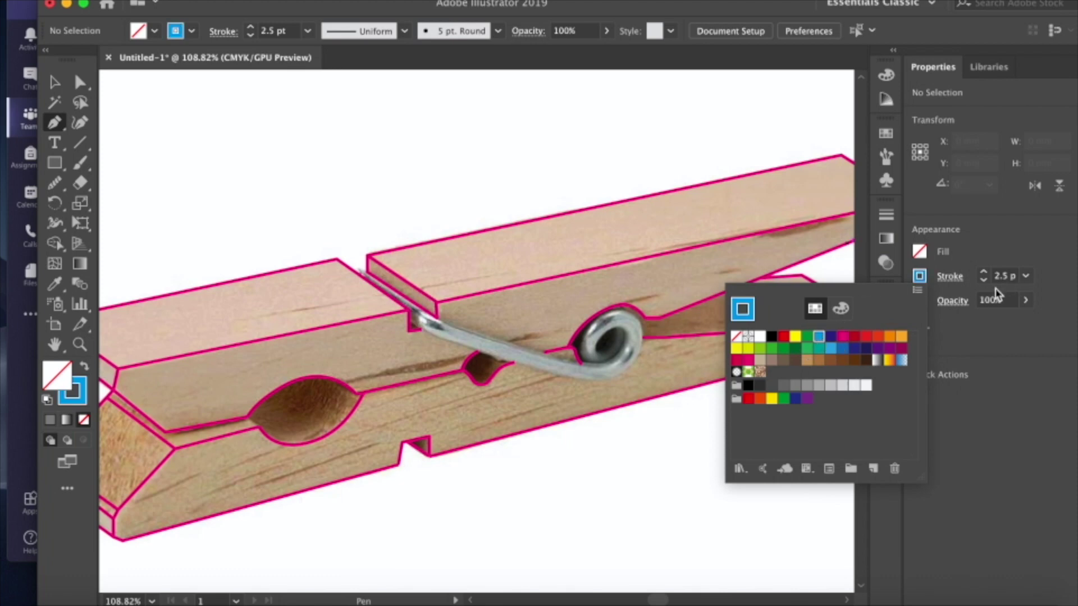
- Trace the upper edge of the spring wire with the Pen tool, from the gap in the upper arm down to the coil
{"action": "left_click", "coordinate": [359, 279]}
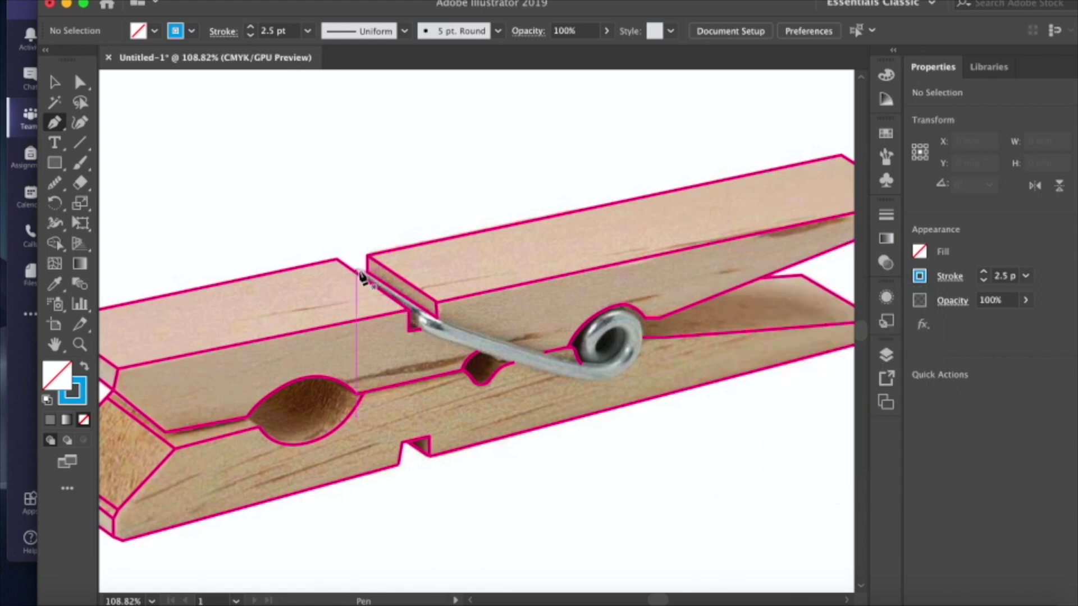
{"action": "left_click", "coordinate": [356, 270]}
{"action": "left_click", "coordinate": [360, 271]}
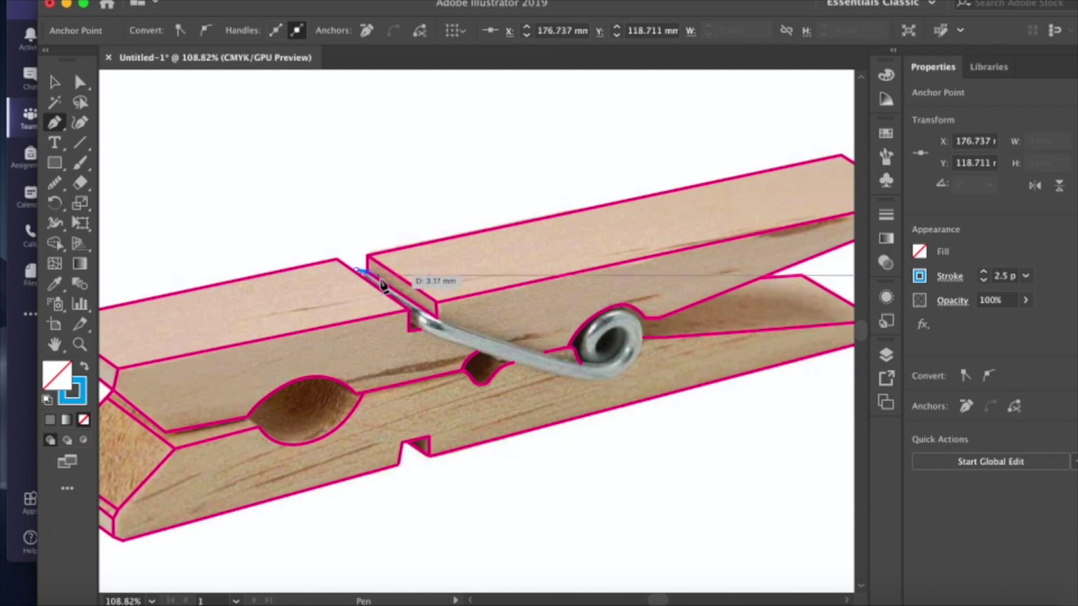
{"action": "left_click", "coordinate": [427, 311]}
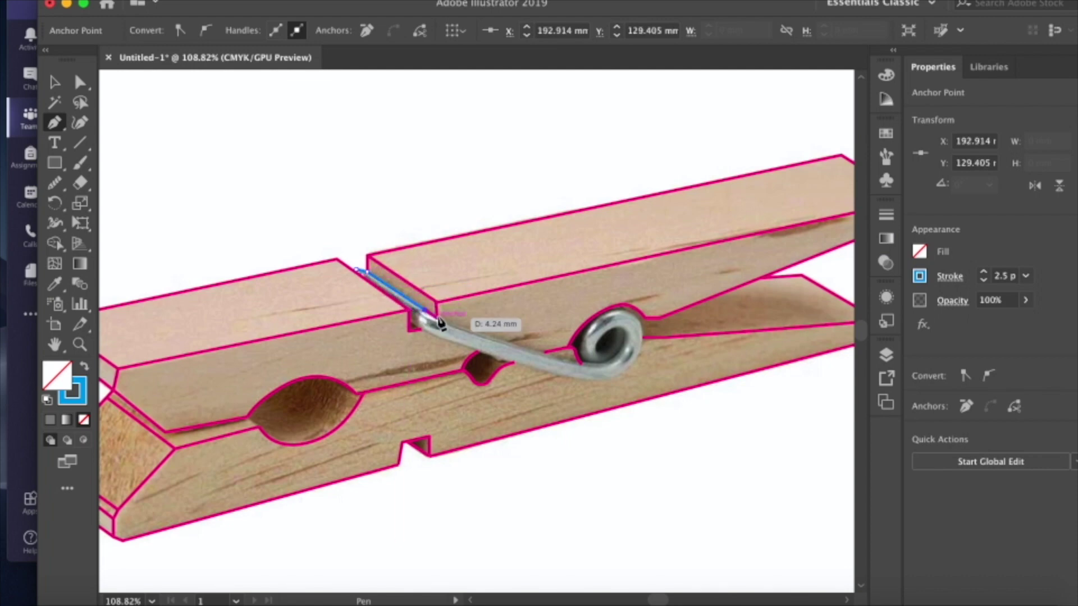
{"action": "left_click", "coordinate": [437, 319]}
{"action": "left_click", "coordinate": [456, 325]}
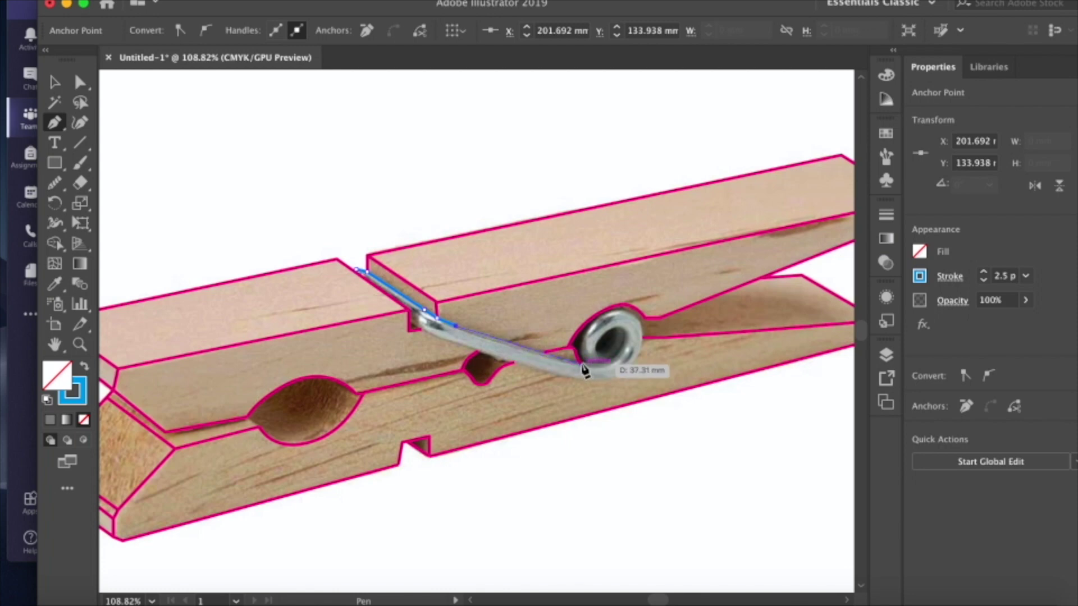
{"action": "left_click", "coordinate": [580, 362]}
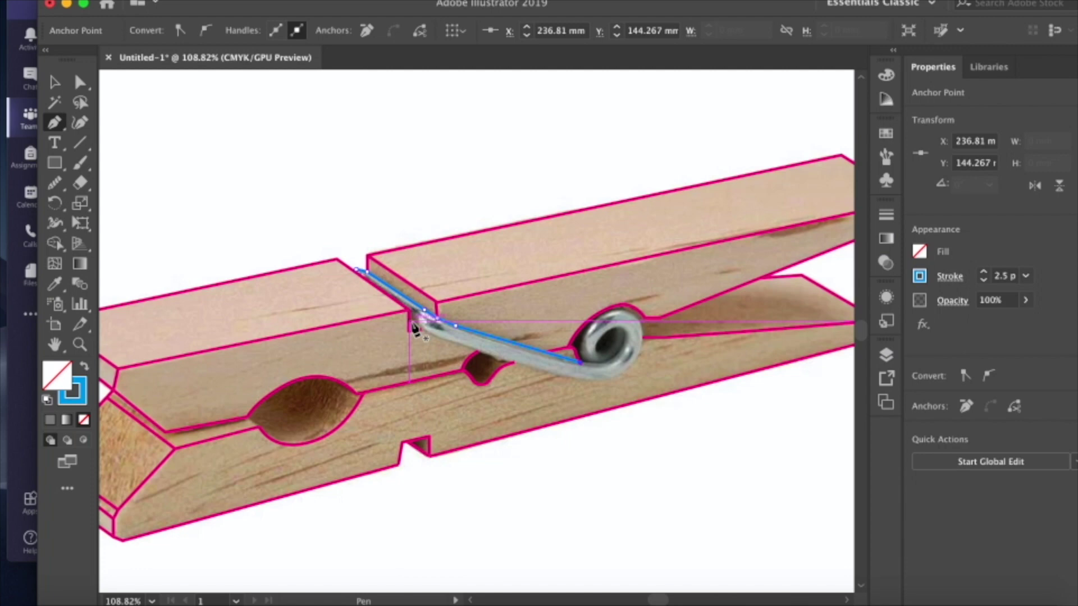
- Trace the wire's lower edge with the Curvature tool, from the notch below the gap to the underside of the coil
{"action": "left_click", "coordinate": [80, 123]}
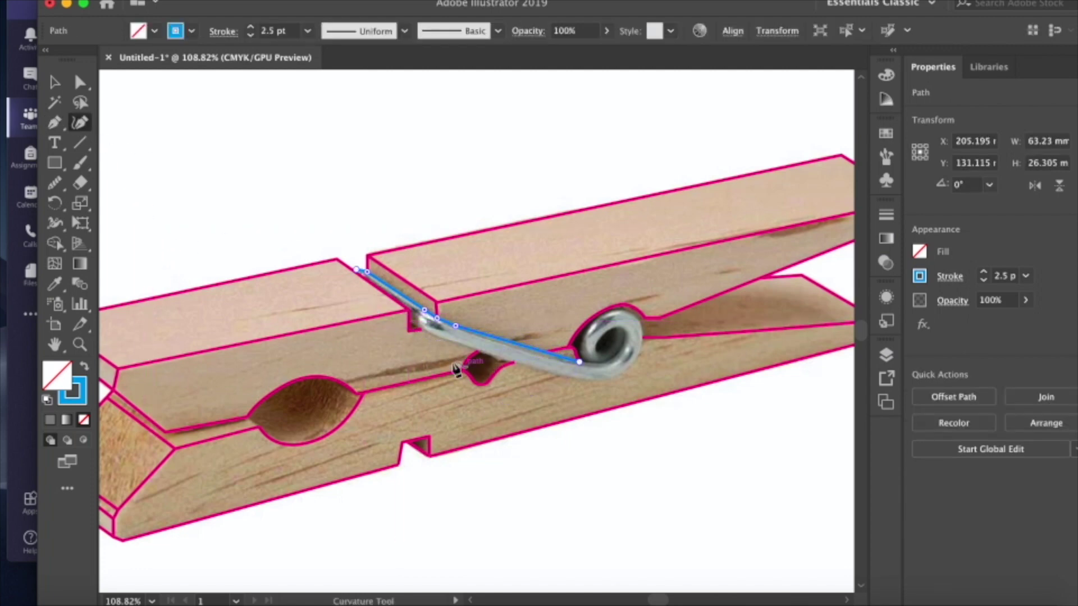
{"action": "left_click", "coordinate": [411, 325]}
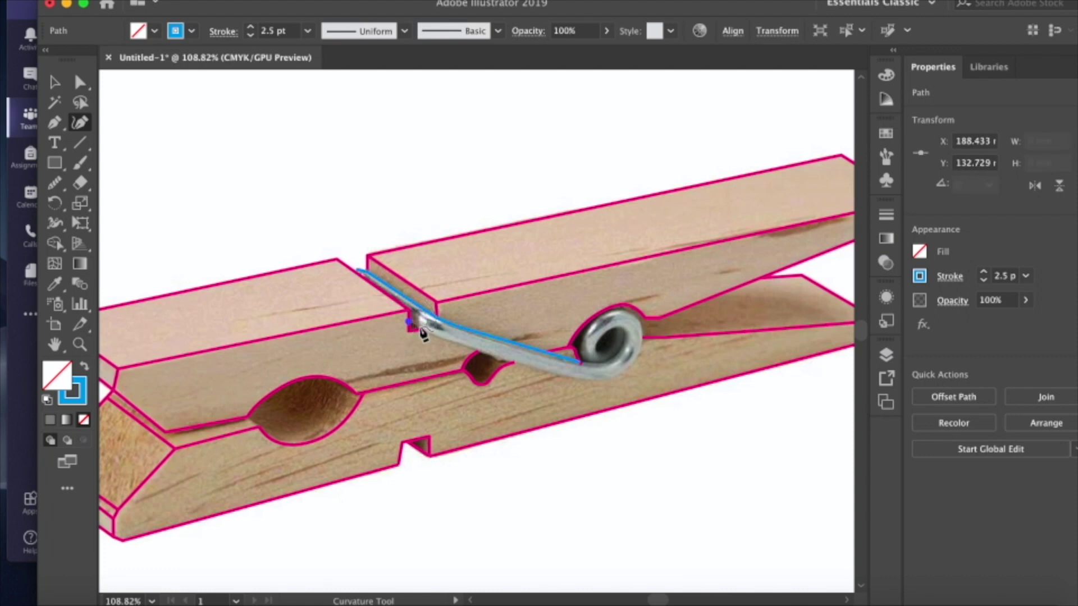
{"action": "left_click", "coordinate": [422, 327]}
{"action": "left_click", "coordinate": [437, 335]}
{"action": "left_click", "coordinate": [478, 352]}
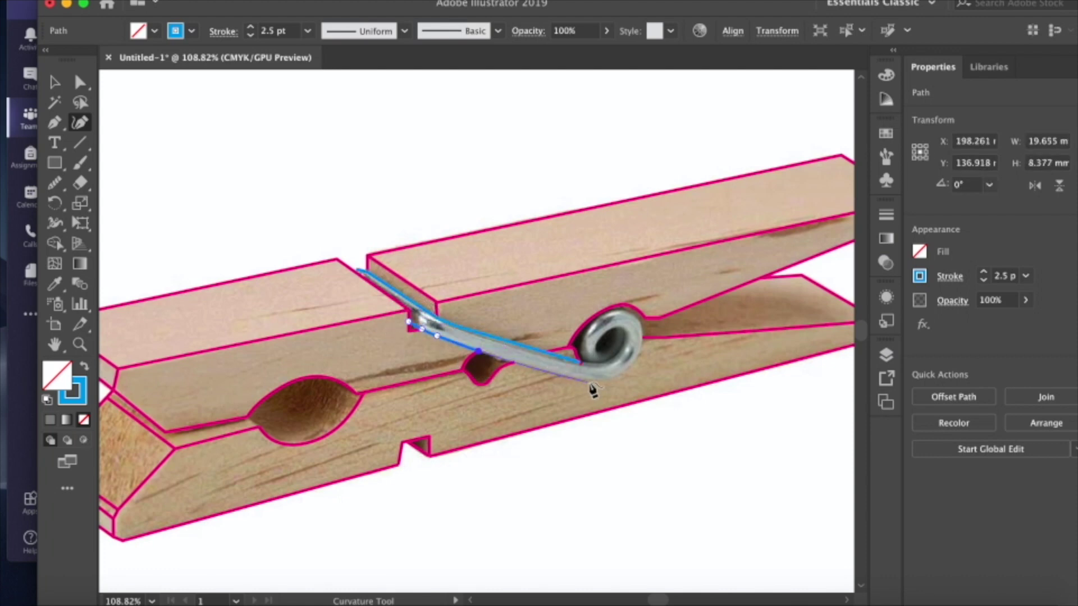
{"action": "left_click", "coordinate": [593, 381]}
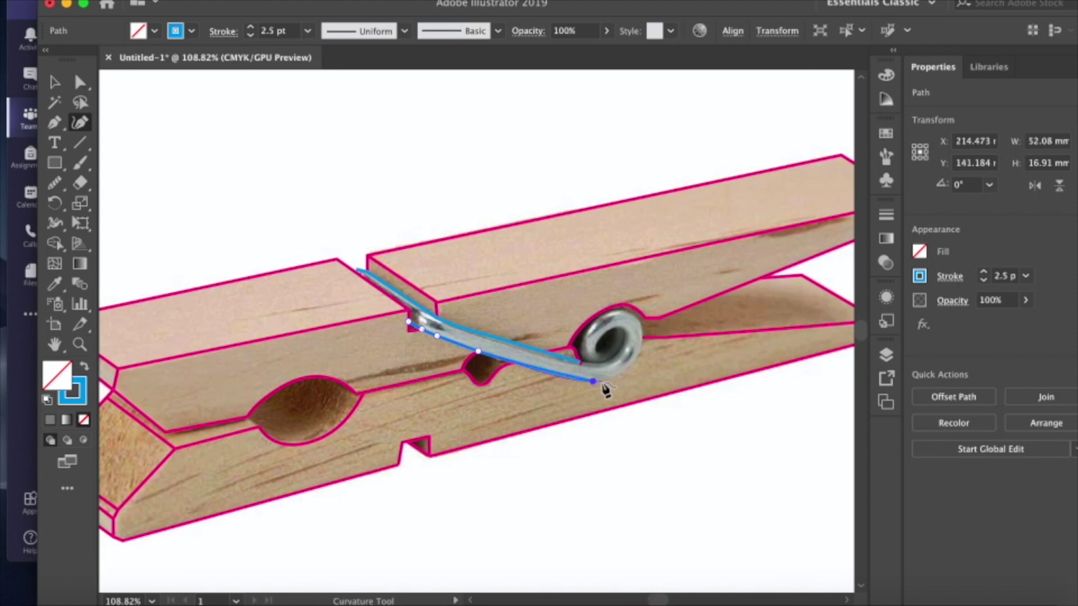
{"action": "left_click", "coordinate": [608, 379]}
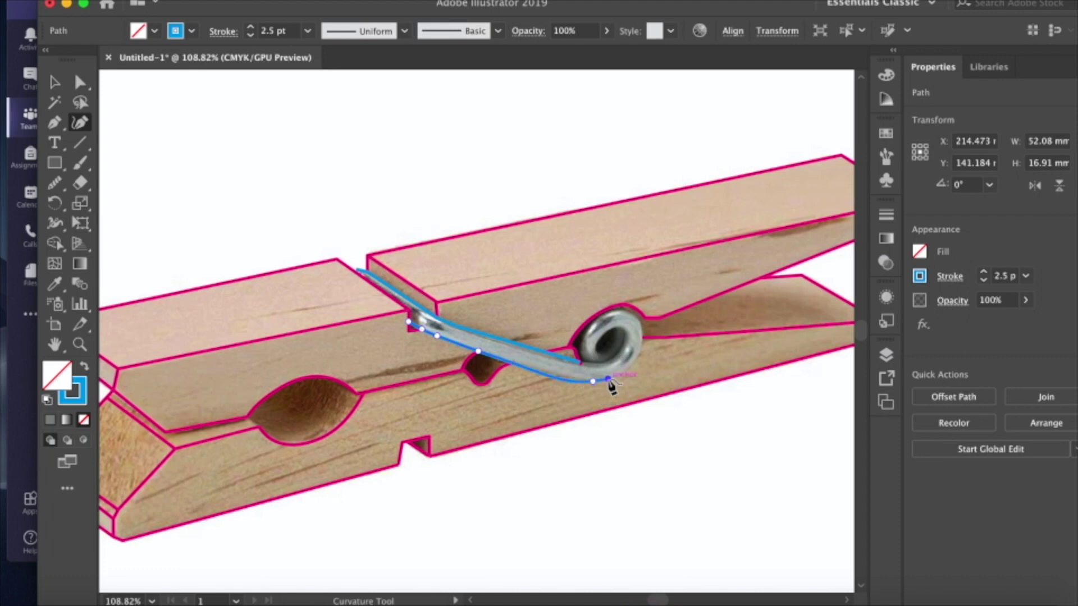
- Continue the lower-edge curve around the coil's outer contour, up its right side, over the top and down the left side
{"action": "left_click", "coordinate": [632, 365]}
{"action": "left_click", "coordinate": [641, 348]}
{"action": "left_click", "coordinate": [639, 321]}
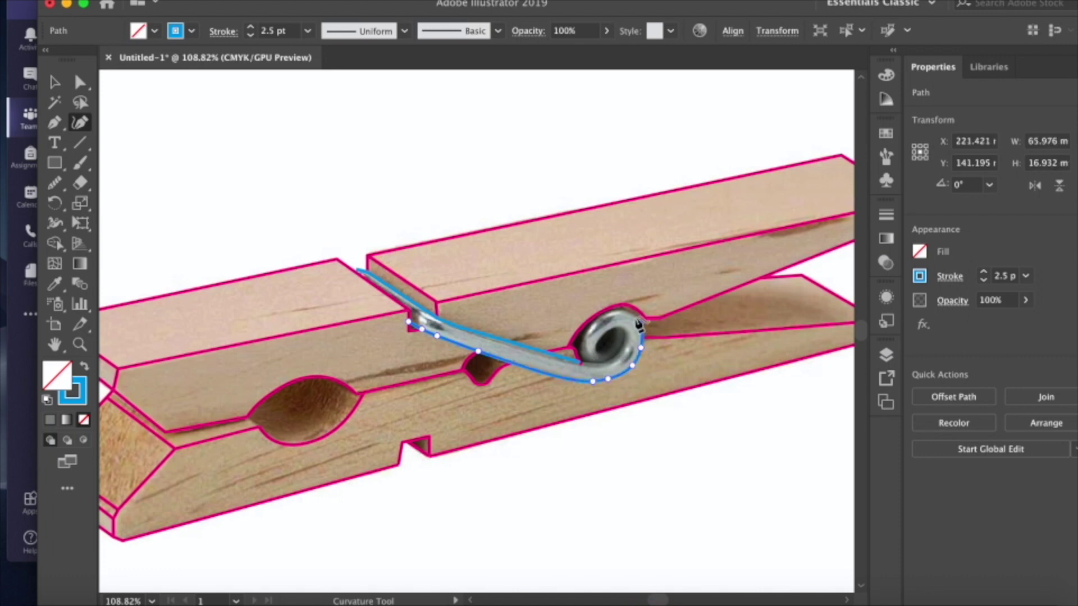
{"action": "left_click", "coordinate": [629, 312]}
{"action": "left_click", "coordinate": [605, 309]}
{"action": "left_click", "coordinate": [591, 325]}
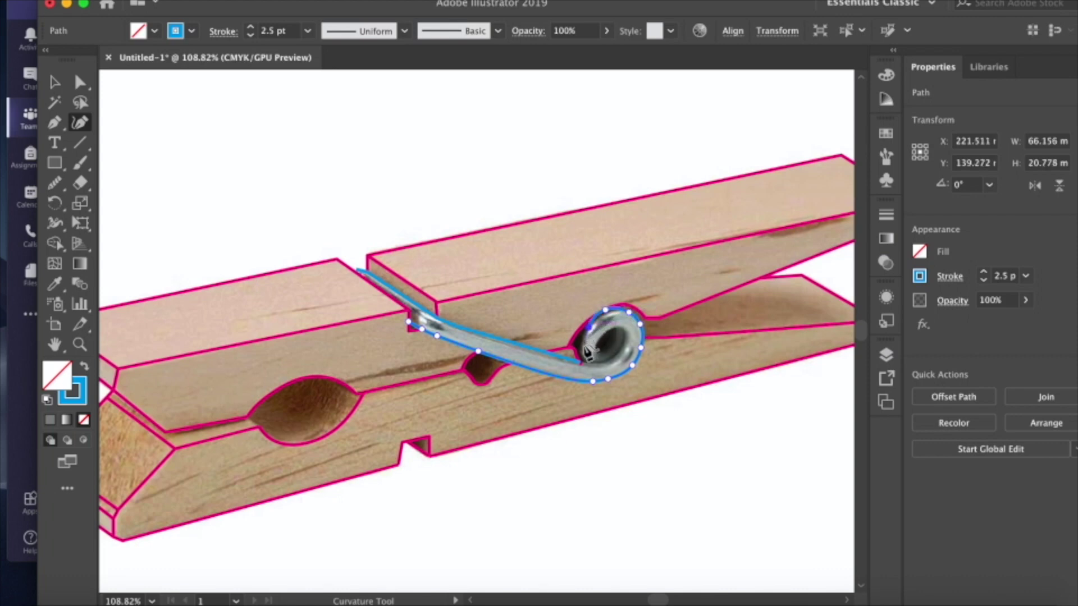
{"action": "left_click", "coordinate": [583, 346]}
- Extend the coil's outer curve down to the end of the wire's upper edge and finish the path there
{"action": "scroll", "coordinate": [588, 365], "scroll_direction": "up", "scroll_amount": 5}
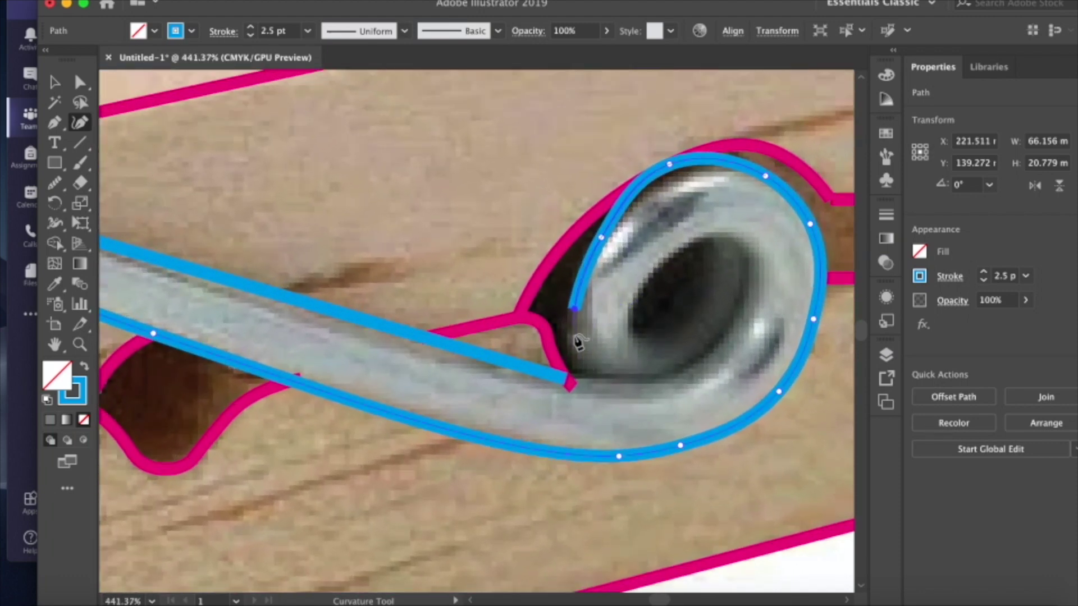
{"action": "left_click", "coordinate": [566, 383]}
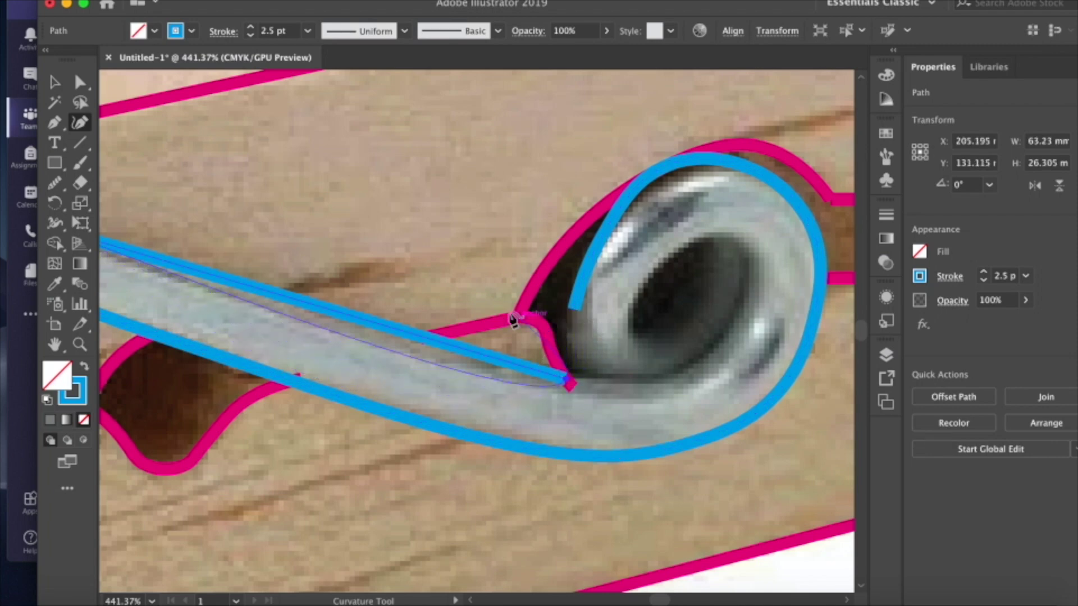
{"action": "key", "text": "ctrl+z"}
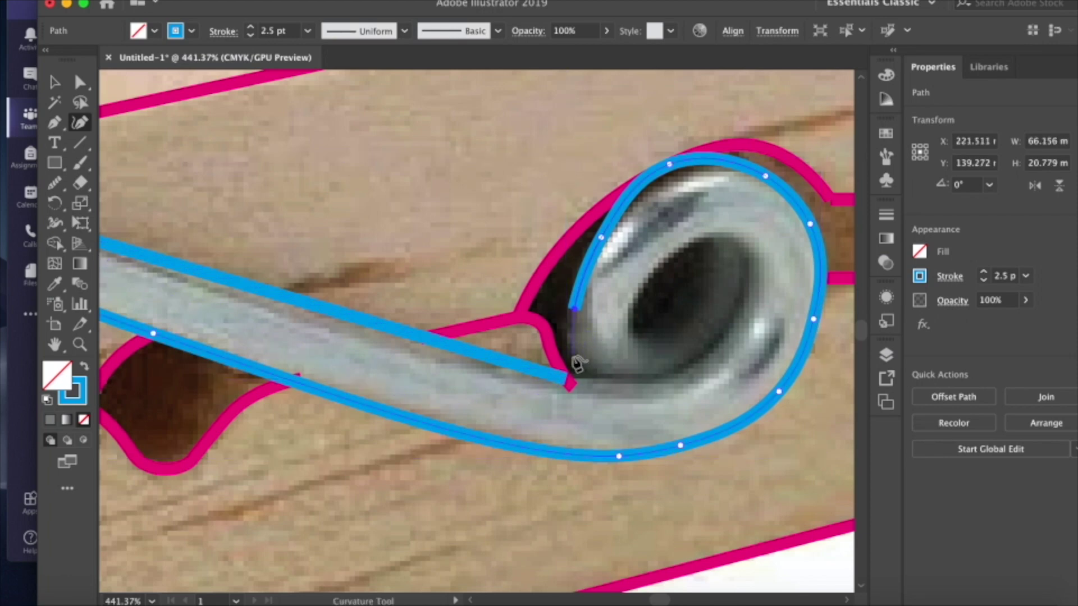
{"action": "left_click", "coordinate": [569, 344]}
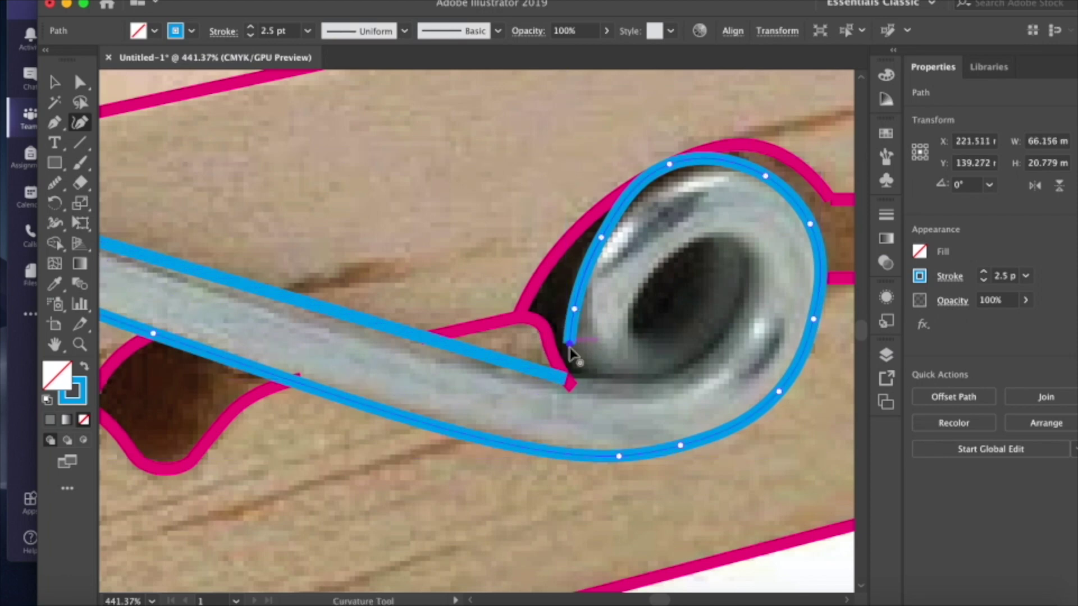
{"action": "left_click", "coordinate": [588, 374]}
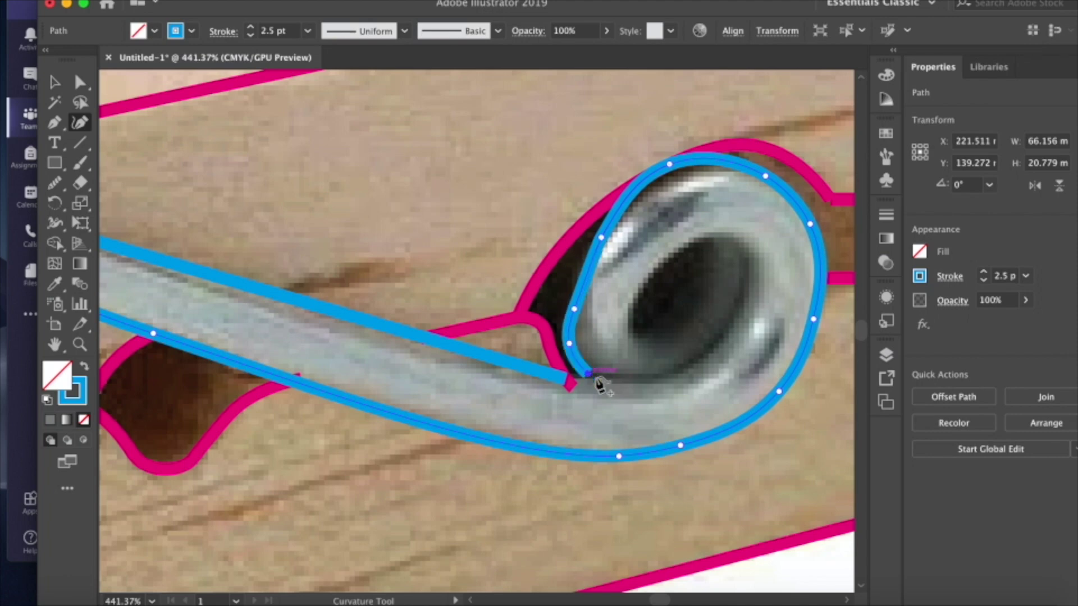
{"action": "key", "text": "super"}
{"action": "left_click", "coordinate": [650, 385], "text": "super"}
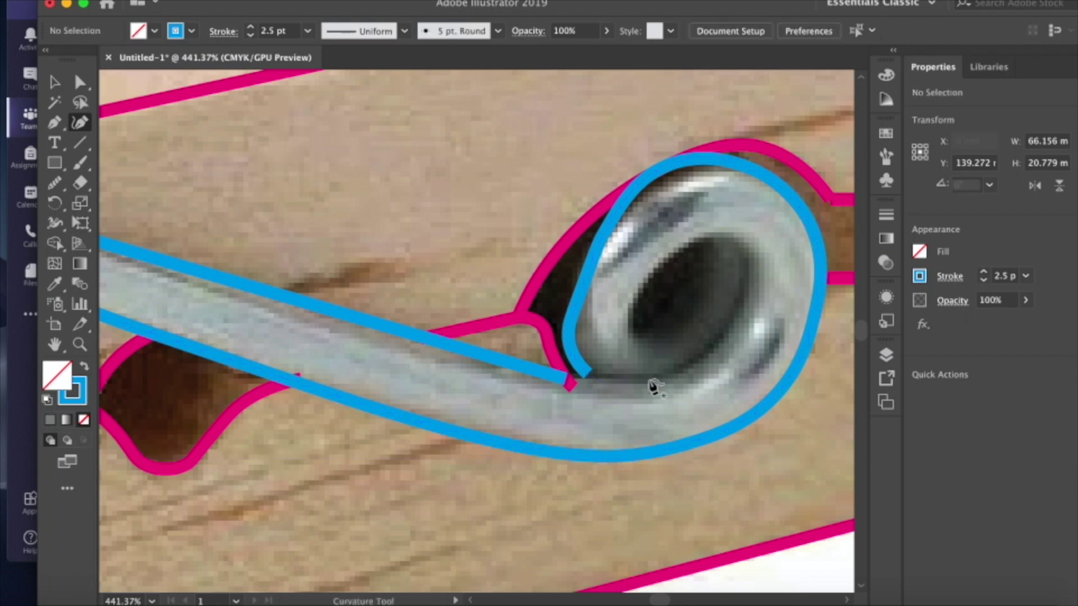
{"action": "left_click", "coordinate": [591, 376]}
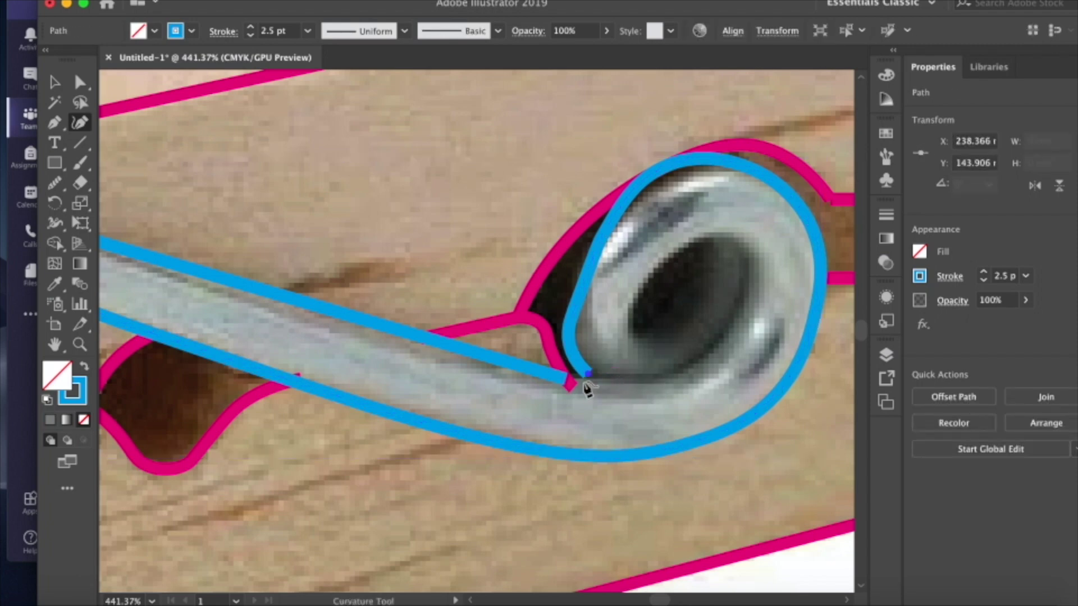
{"action": "left_click", "coordinate": [566, 375]}
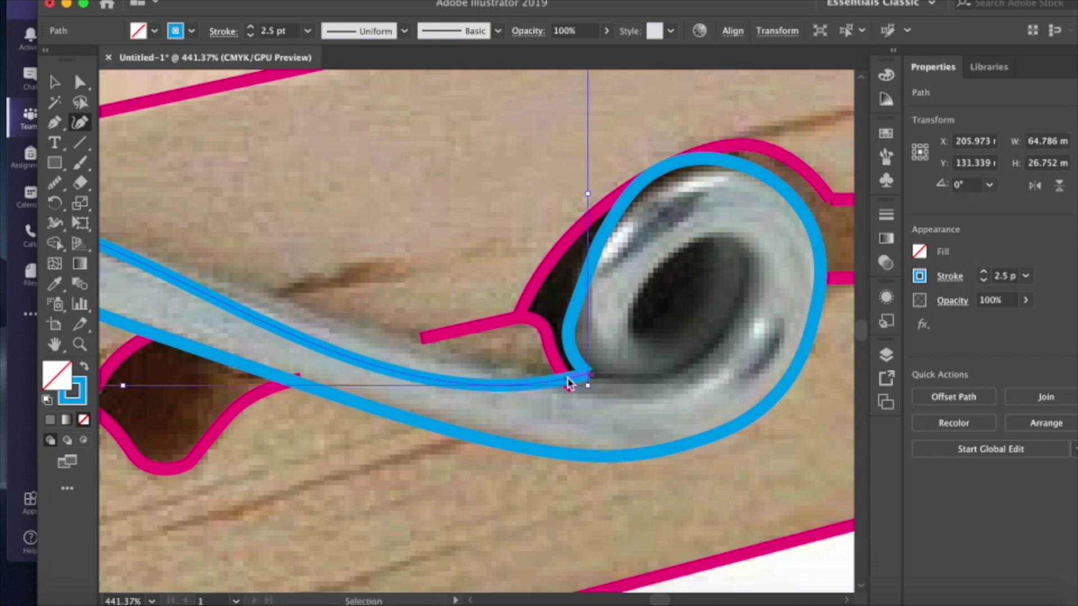
{"action": "key", "text": "super+z"}
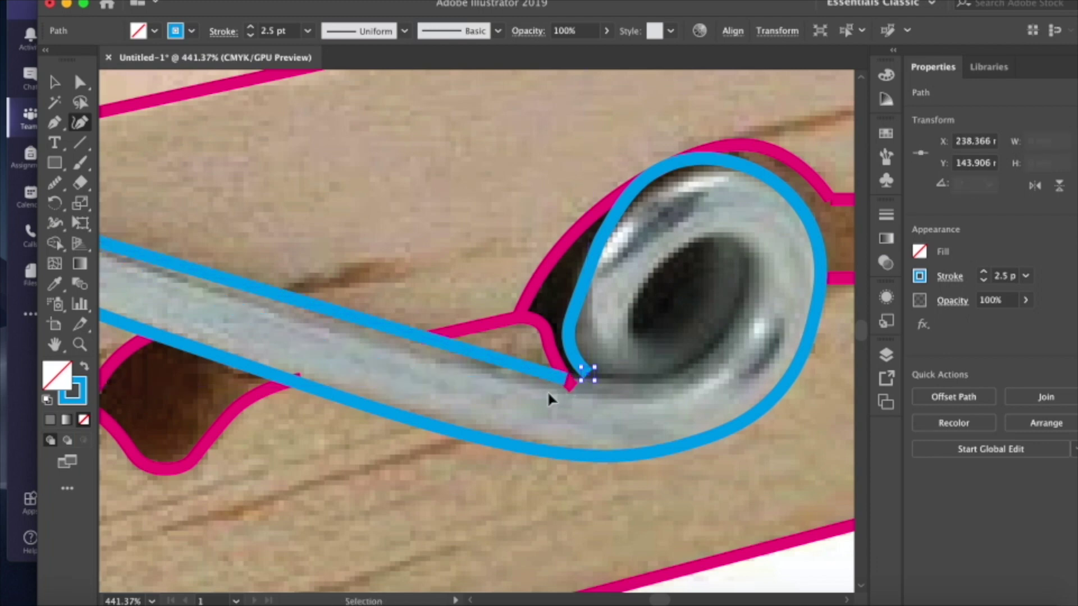
{"action": "left_click", "coordinate": [551, 398], "text": "super"}
- Extend the wire's upper-edge path with the Curvature tool along the inside of the coil, around the right side and top of its hole
{"action": "left_click", "coordinate": [568, 381]}
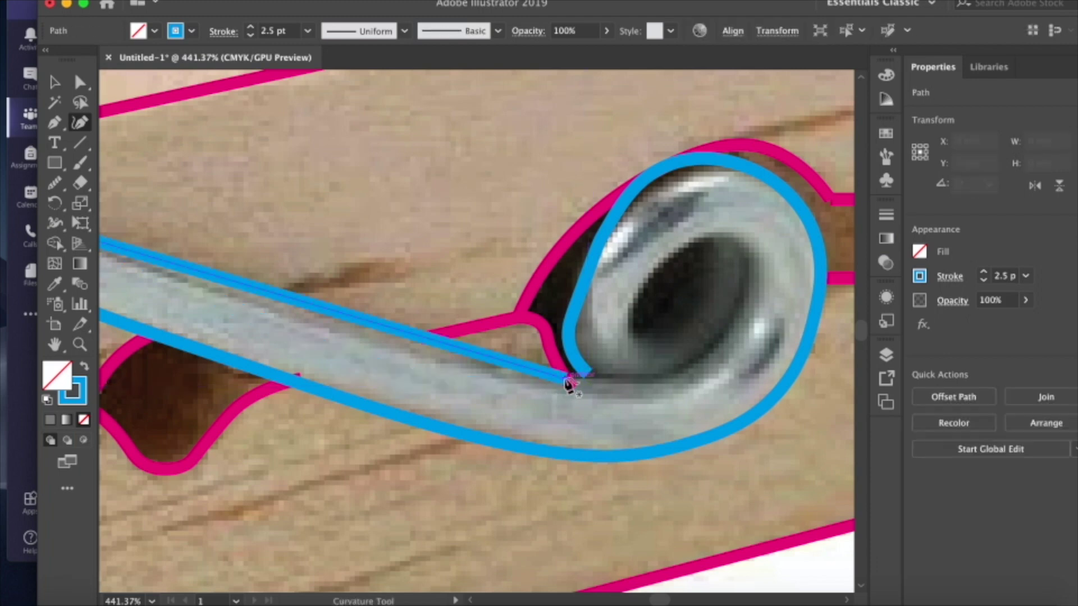
{"action": "left_click", "coordinate": [599, 382]}
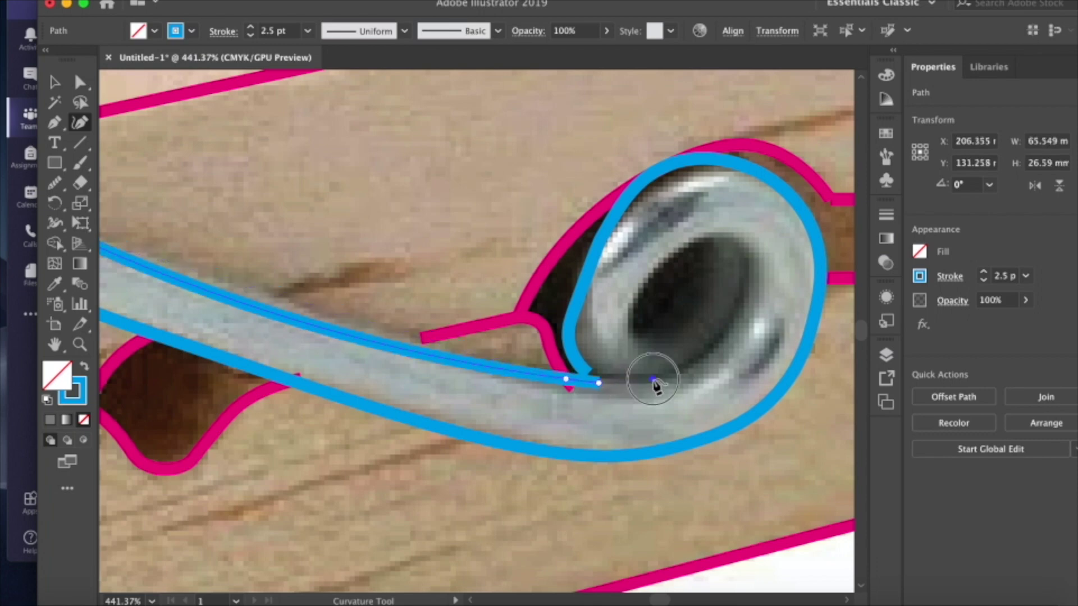
{"action": "left_click", "coordinate": [652, 378]}
{"action": "left_click", "coordinate": [707, 354]}
{"action": "left_click", "coordinate": [736, 316]}
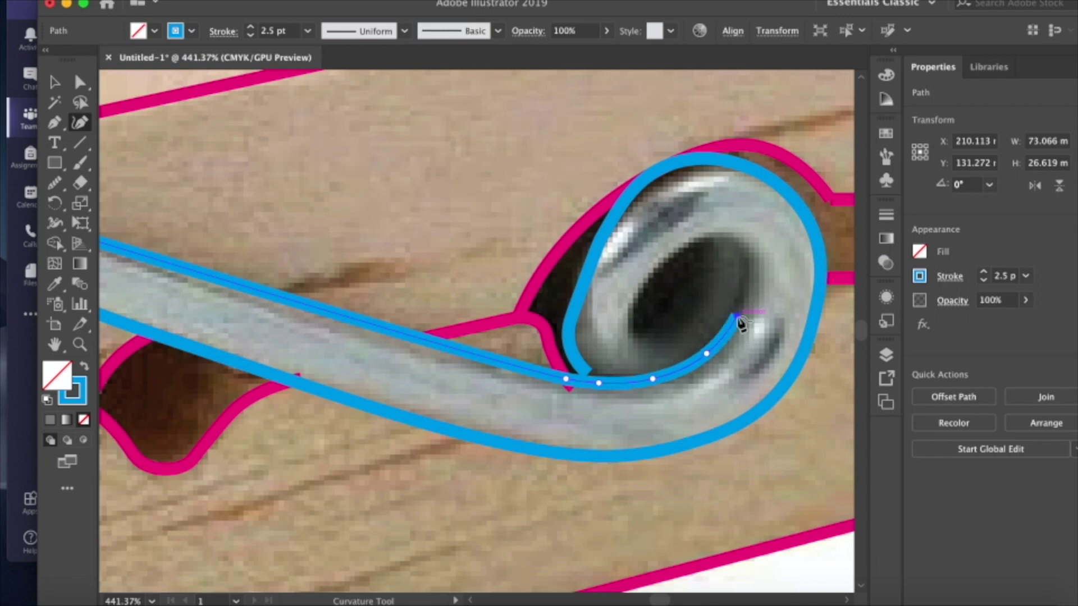
{"action": "left_click", "coordinate": [751, 264]}
{"action": "left_click", "coordinate": [730, 236]}
{"action": "left_click", "coordinate": [685, 243]}
{"action": "left_click", "coordinate": [644, 280]}
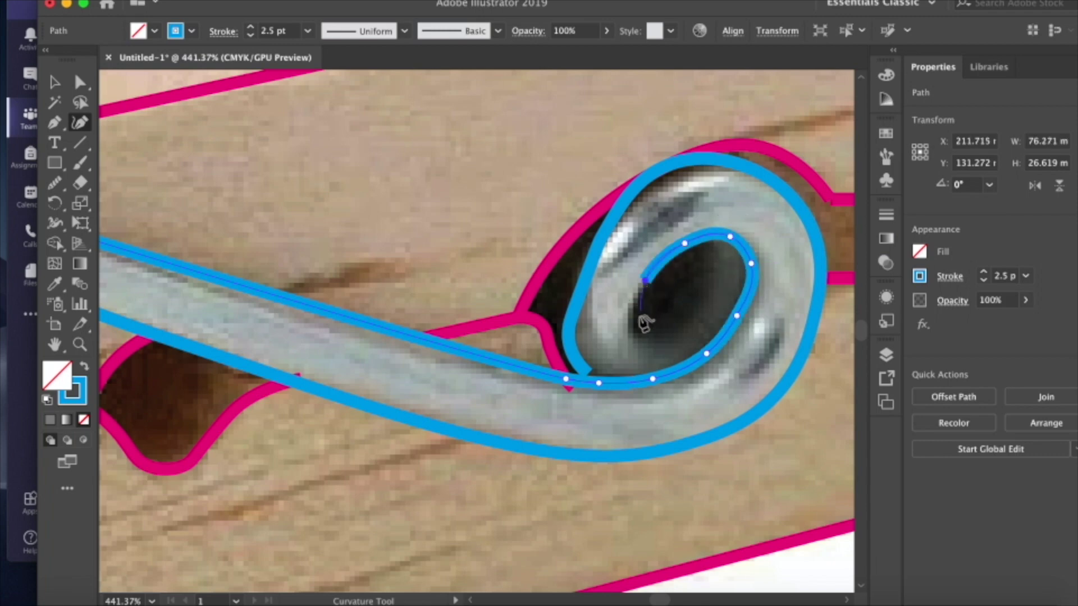
- Finish the coil's inner curve by tracing the hole's left and lower rim and curving back up to end near its upper rim
{"action": "left_click", "coordinate": [629, 325]}
{"action": "left_click", "coordinate": [641, 334]}
{"action": "left_click", "coordinate": [681, 323]}
{"action": "left_click", "coordinate": [706, 297]}
{"action": "left_click", "coordinate": [717, 265]}
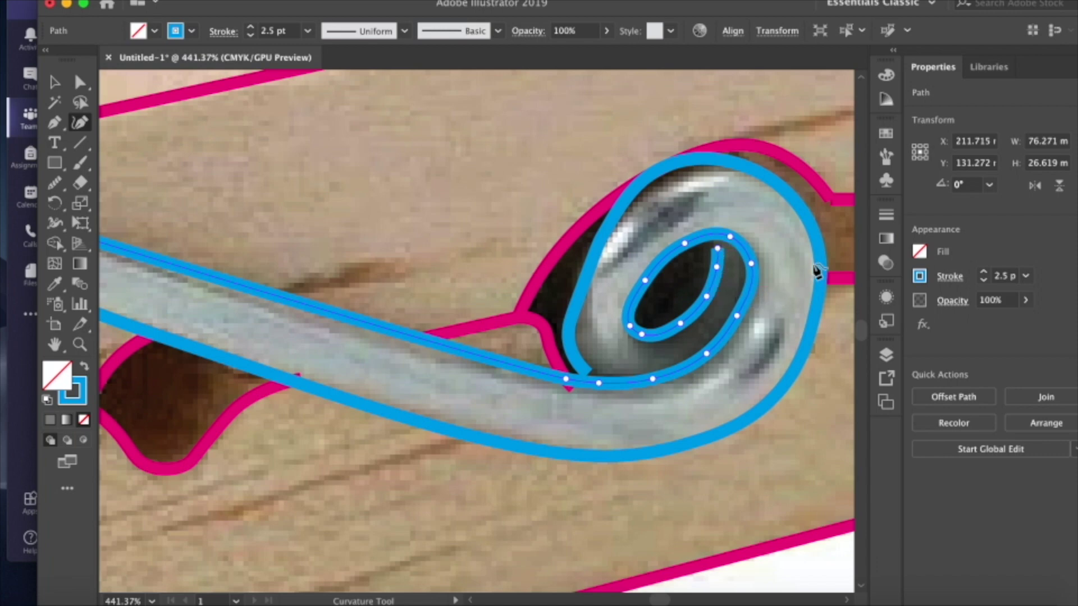
{"action": "left_click", "coordinate": [80, 82]}
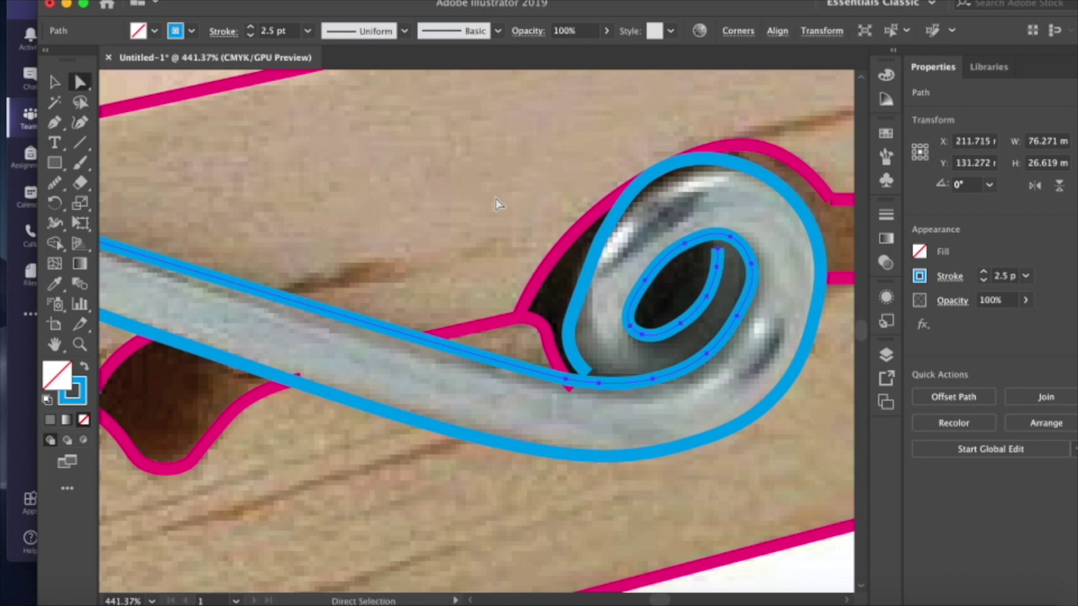
- Move the end anchor of the coil's inner curve up onto the upper rim of the hole
{"action": "left_click", "coordinate": [516, 186]}
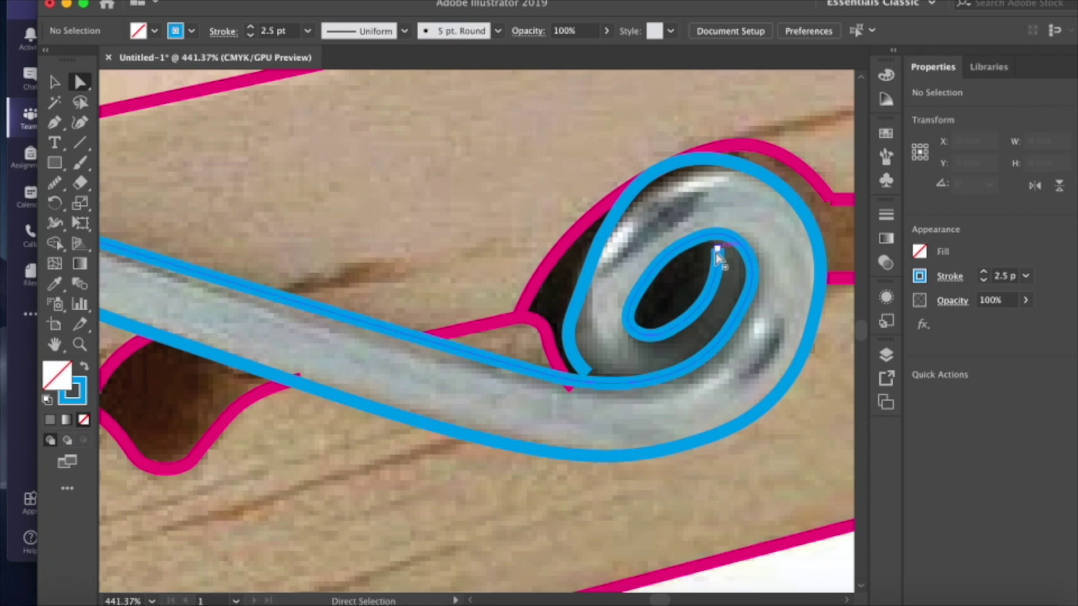
{"action": "left_click_drag", "start_coordinate": [718, 251], "coordinate": [720, 242]}
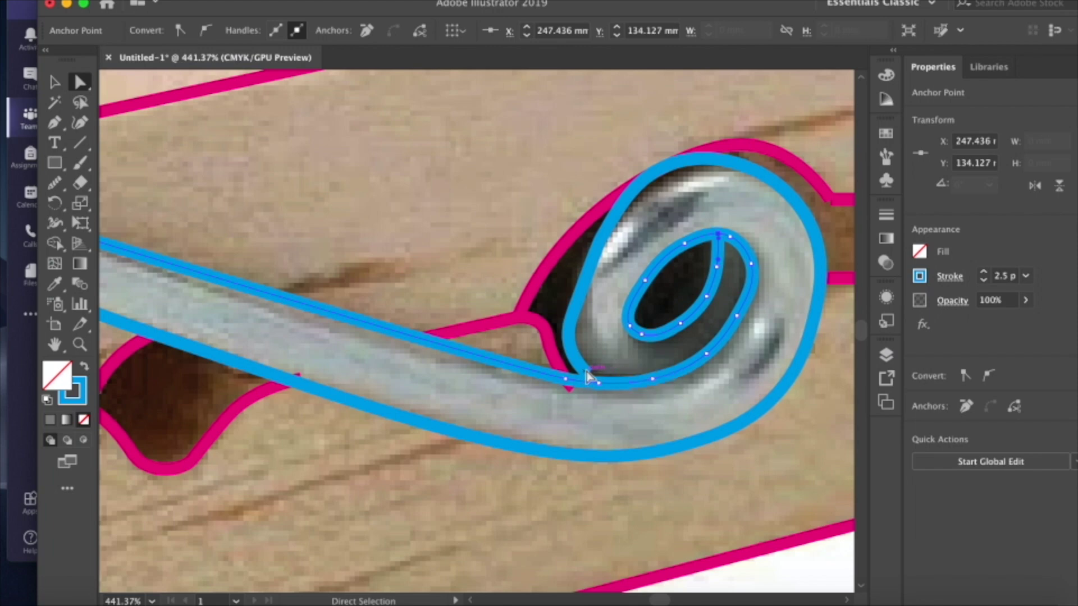
{"action": "left_click", "coordinate": [595, 374]}
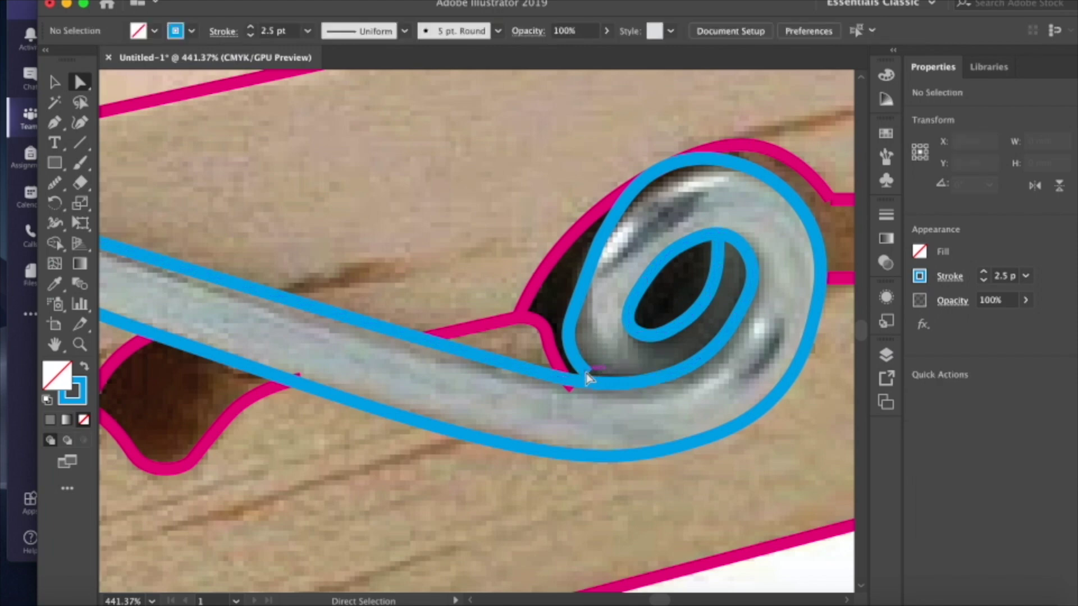
- Move the end anchor of the coil's outer curve down onto the wire's upper-edge path so the two meet
{"action": "key", "text": "super+a"}
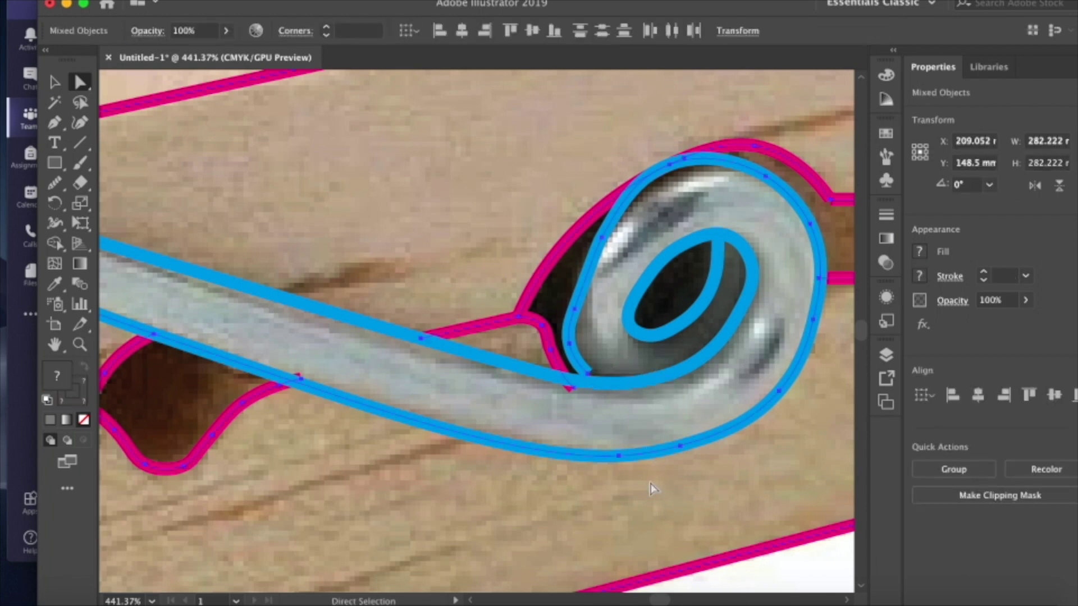
{"action": "left_click", "coordinate": [589, 376]}
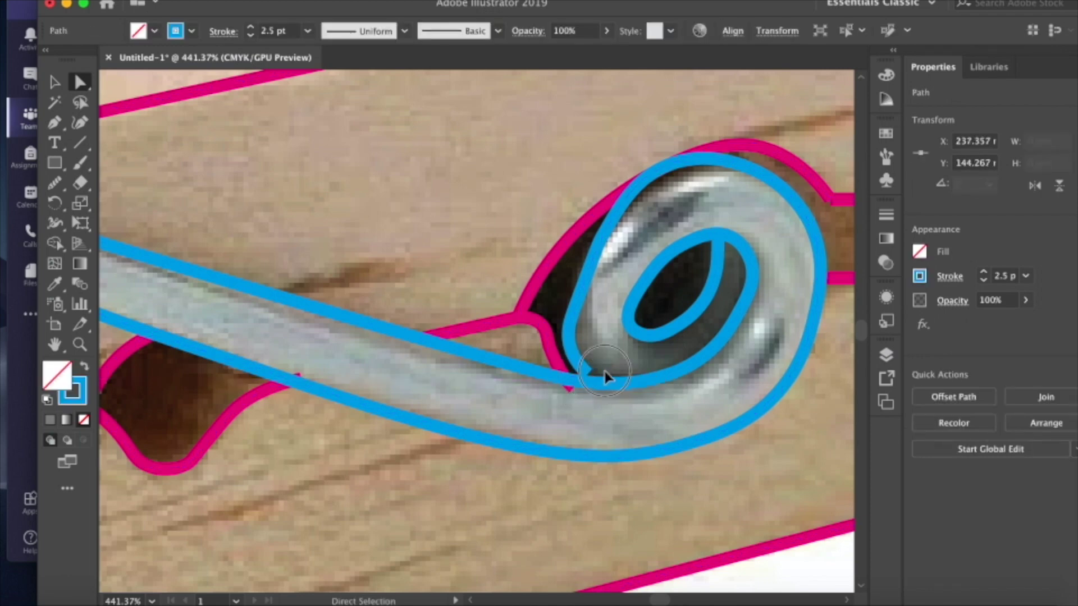
{"action": "left_click", "coordinate": [585, 384]}
{"action": "left_click_drag", "start_coordinate": [585, 384], "coordinate": [581, 381]}
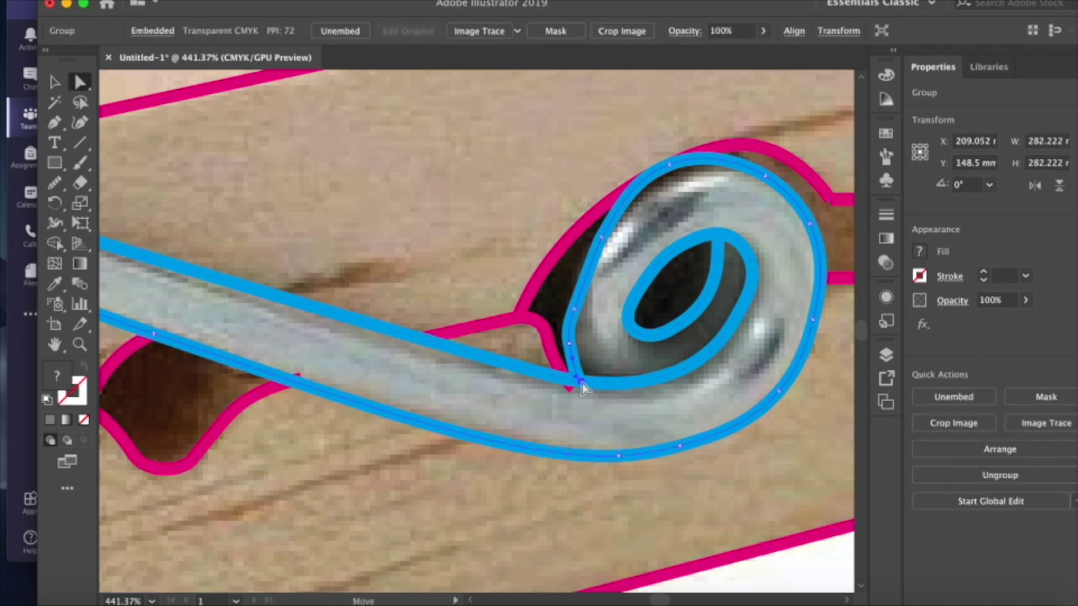
{"action": "left_click", "coordinate": [581, 383]}
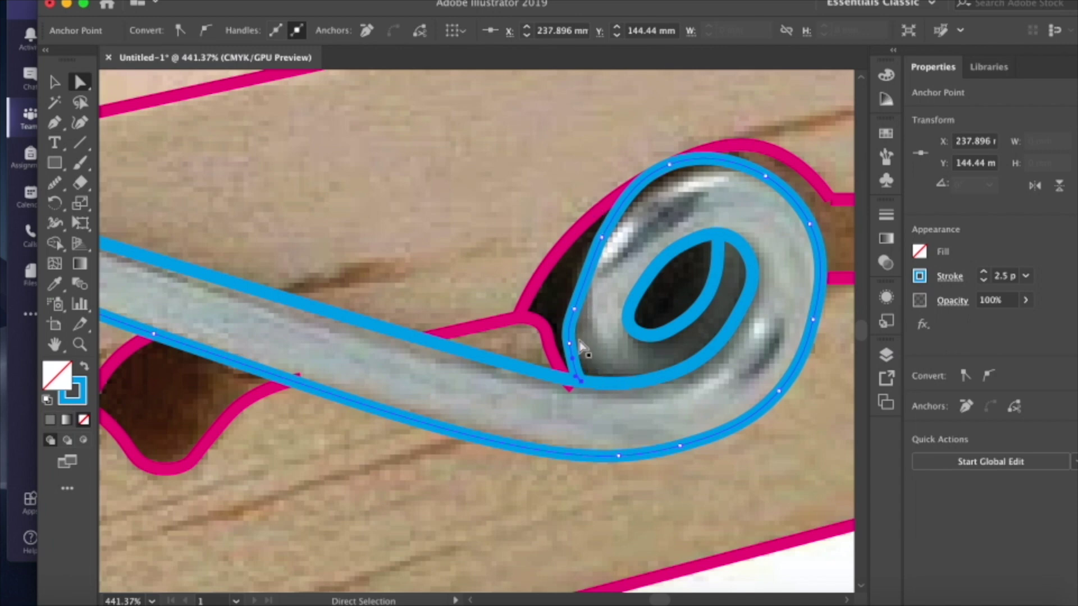
- Smooth the left and right sides of the coil's outer curve with the Smooth tool
{"action": "left_click", "coordinate": [55, 187]}
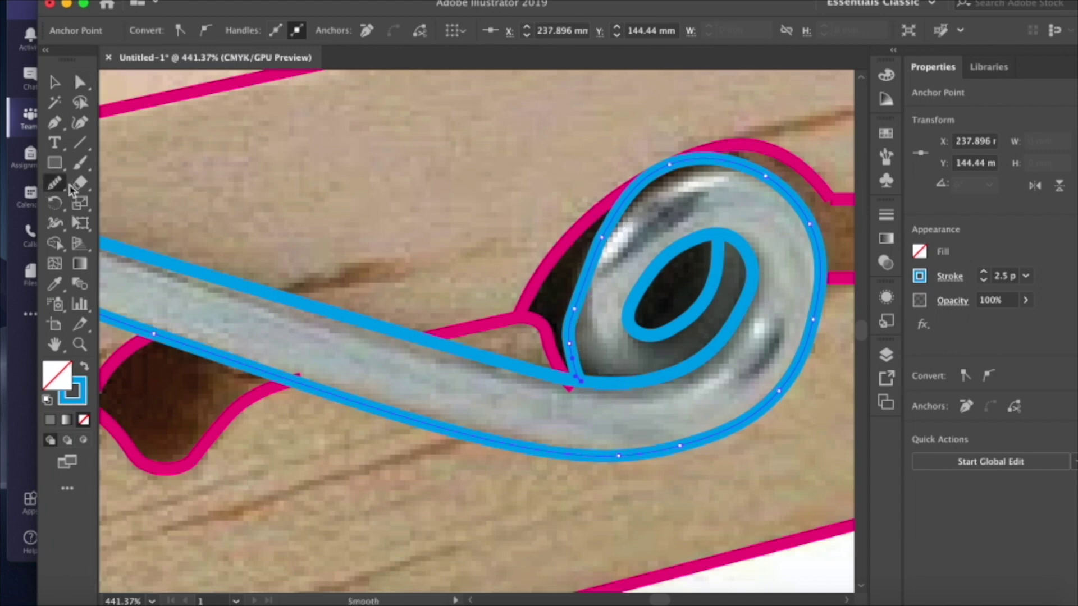
{"action": "mouse_move", "coordinate": [575, 368]}
{"action": "left_mouse_down"}
{"action": "mouse_move", "coordinate": [582, 282]}
{"action": "mouse_move", "coordinate": [611, 196]}
{"action": "left_mouse_up"}
{"action": "mouse_move", "coordinate": [580, 352]}
{"action": "left_mouse_down"}
{"action": "mouse_move", "coordinate": [570, 319]}
{"action": "mouse_move", "coordinate": [602, 232]}
{"action": "left_mouse_up"}
{"action": "mouse_move", "coordinate": [585, 310]}
{"action": "left_mouse_down"}
{"action": "mouse_move", "coordinate": [568, 297]}
{"action": "mouse_move", "coordinate": [614, 194]}
{"action": "left_mouse_up"}
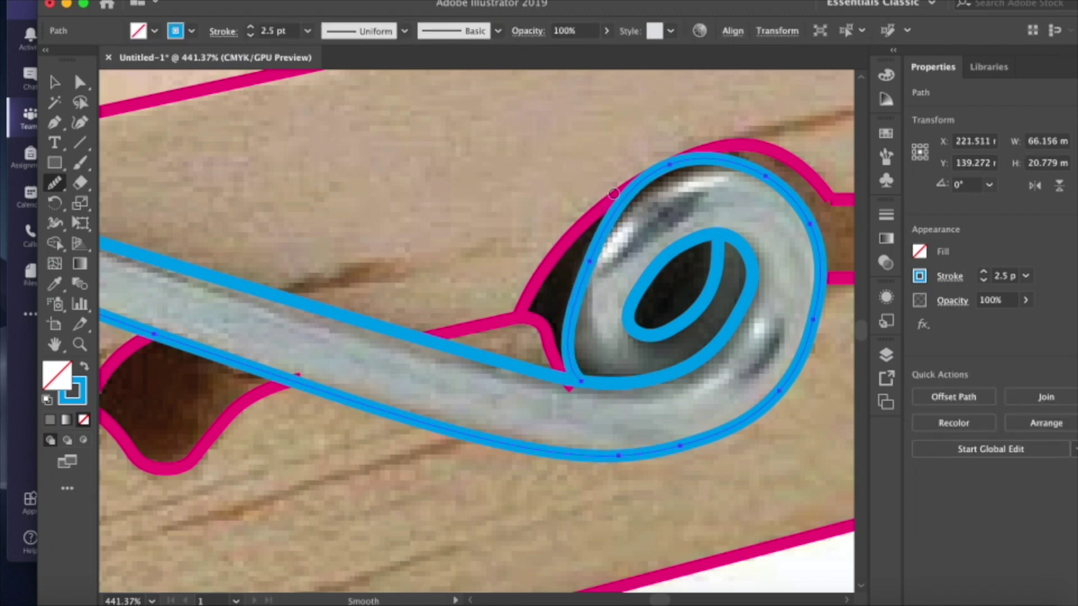
{"action": "mouse_move", "coordinate": [810, 253]}
{"action": "left_mouse_down"}
{"action": "mouse_move", "coordinate": [814, 341]}
{"action": "mouse_move", "coordinate": [788, 388]}
{"action": "mouse_move", "coordinate": [715, 428]}
{"action": "left_mouse_up"}
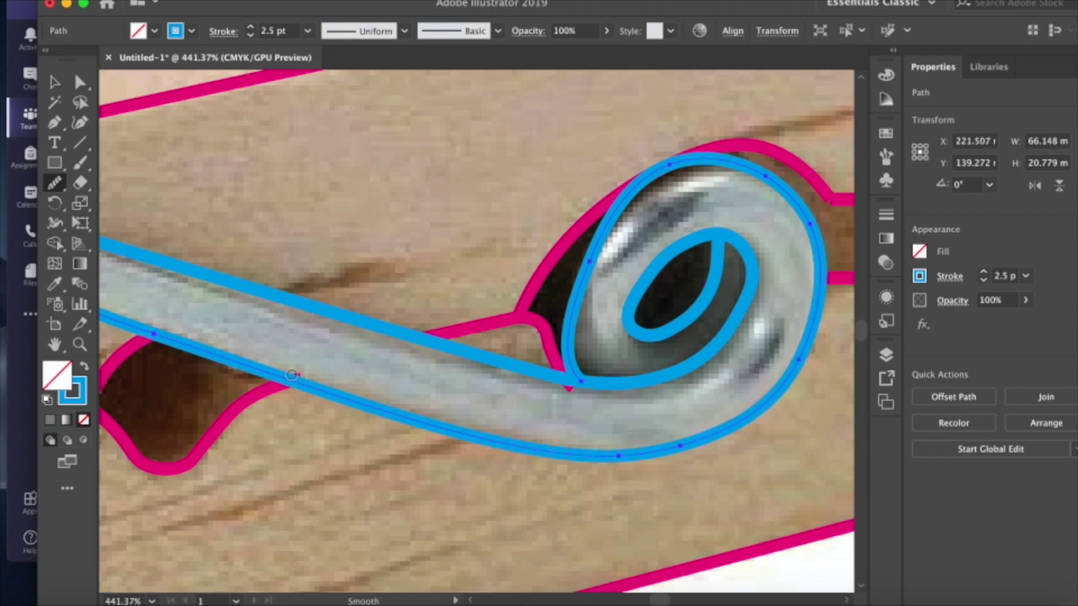
- Select the wire's upper-edge path and smooth its straight section between the notch and the coil
{"action": "scroll", "coordinate": [295, 374], "scroll_direction": "left", "scroll_amount": 5}
{"action": "mouse_move", "coordinate": [248, 229]}
{"action": "left_mouse_down"}
{"action": "mouse_move", "coordinate": [295, 235]}
{"action": "mouse_move", "coordinate": [494, 313]}
{"action": "mouse_move", "coordinate": [730, 376]}
{"action": "left_mouse_up"}
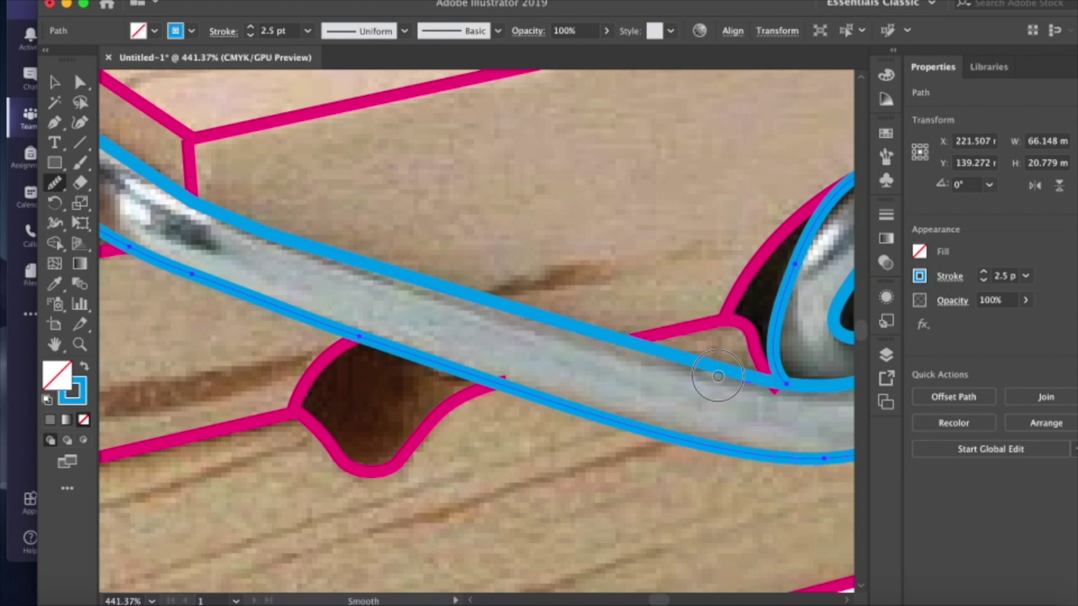
{"action": "key", "text": "super+alt"}
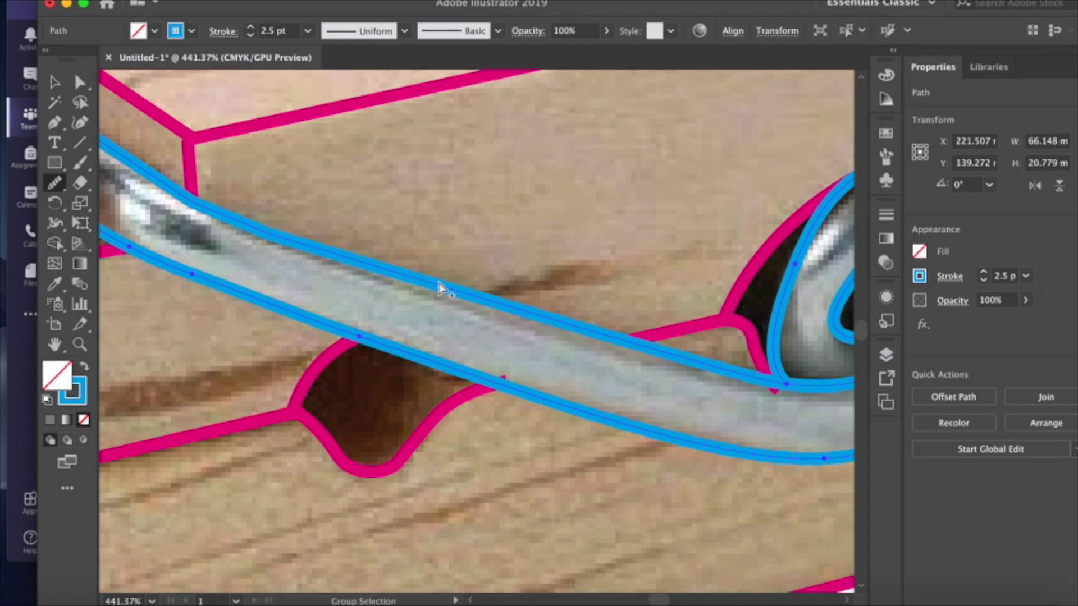
{"action": "key", "text": "a"}
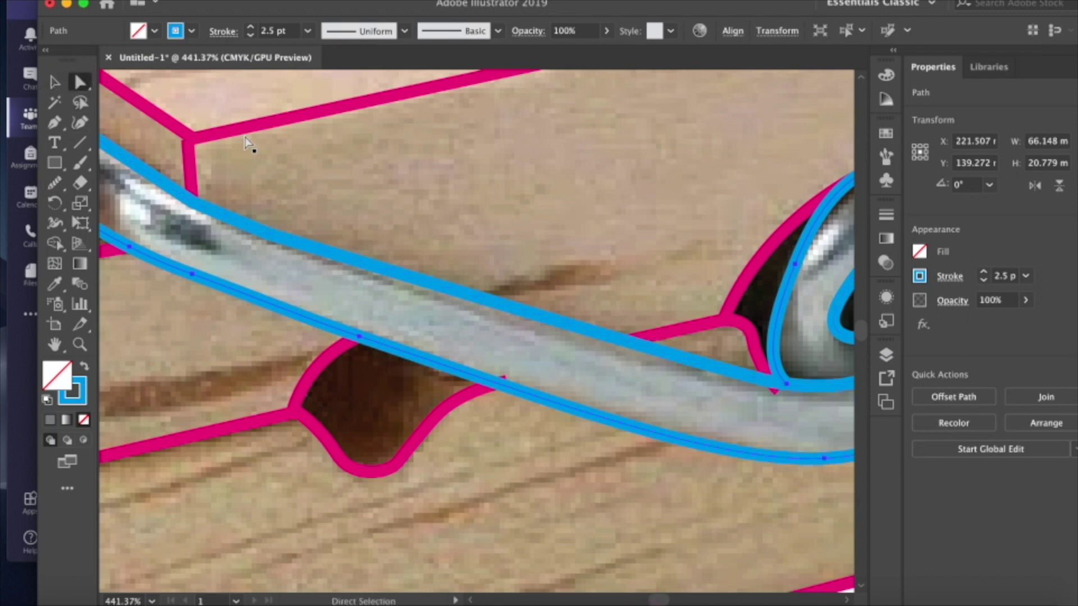
{"action": "left_click", "coordinate": [461, 289]}
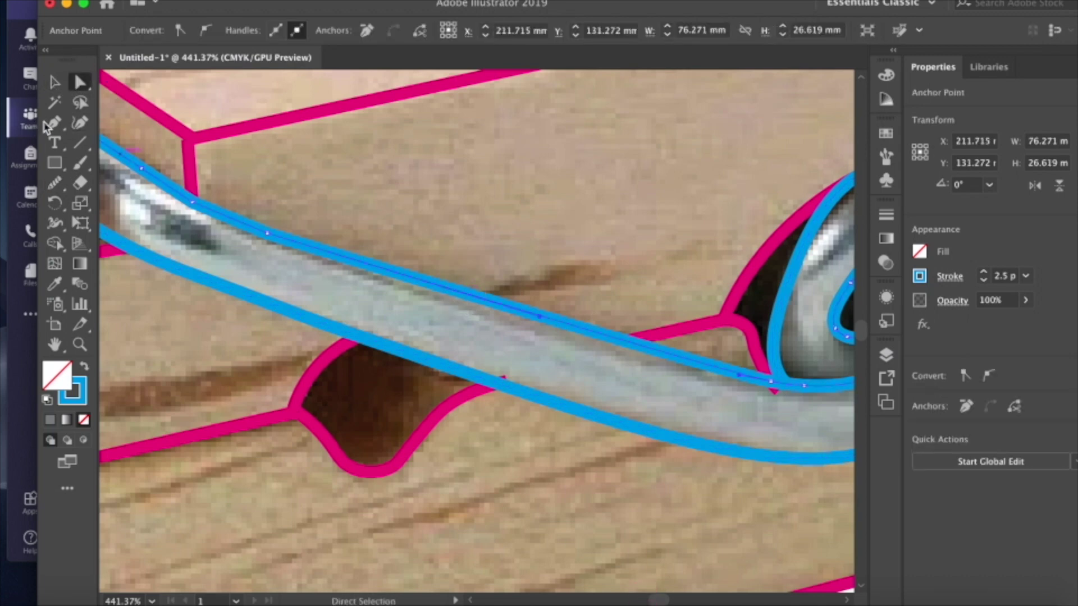
{"action": "left_click", "coordinate": [65, 182]}
{"action": "left_click_drag", "start_coordinate": [133, 162], "coordinate": [243, 207]}
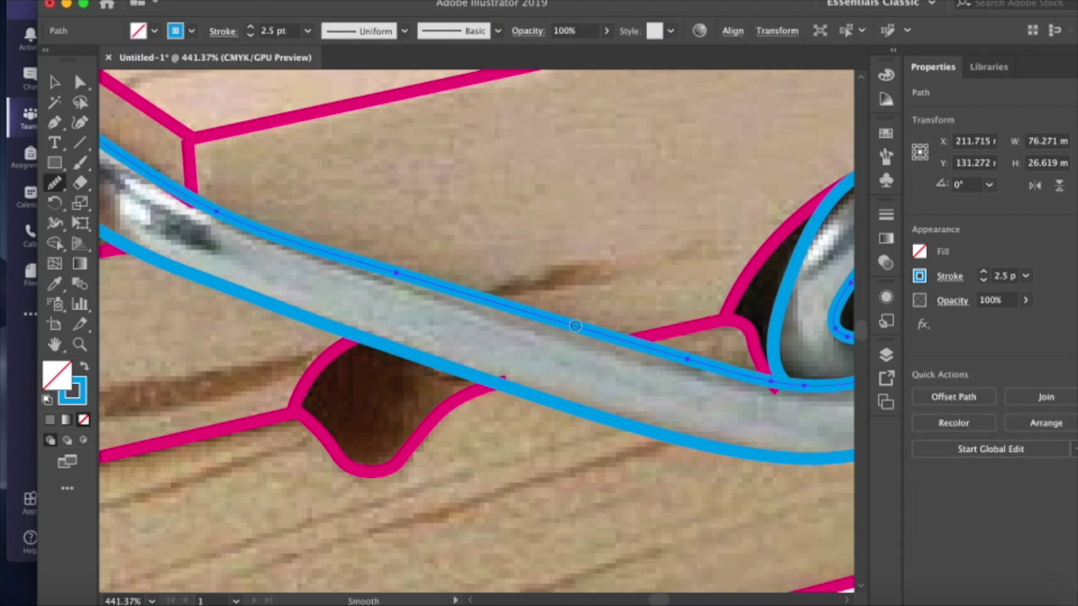
- Shift the middle anchor and the anchor near the coil on the wire's upper-edge path to follow the photo's wire edge
{"action": "left_click", "coordinate": [80, 82]}
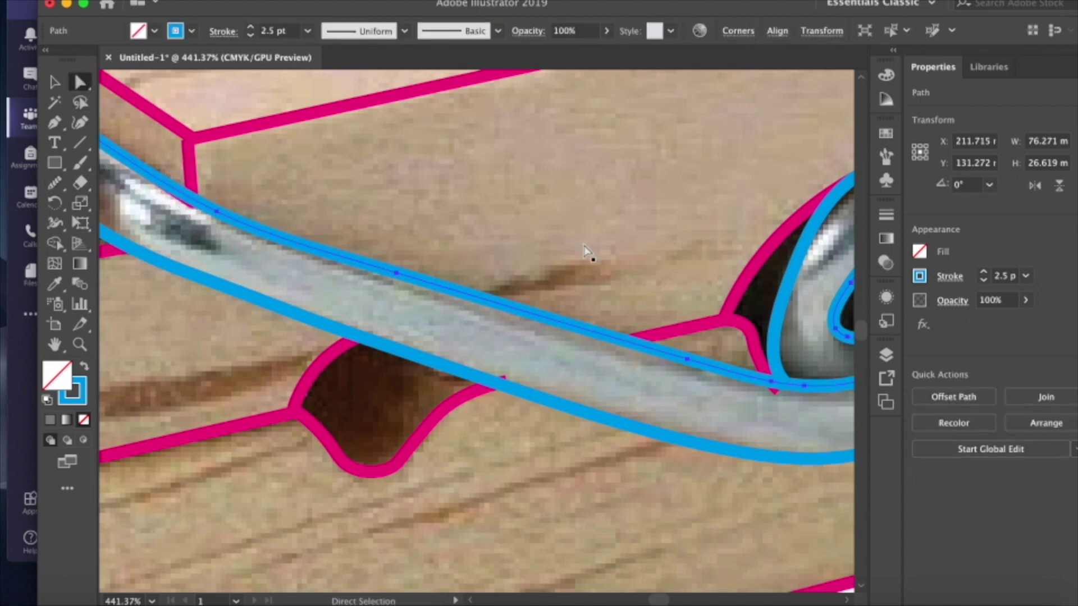
{"action": "left_click", "coordinate": [550, 257]}
{"action": "left_click_drag", "start_coordinate": [397, 278], "coordinate": [395, 280]}
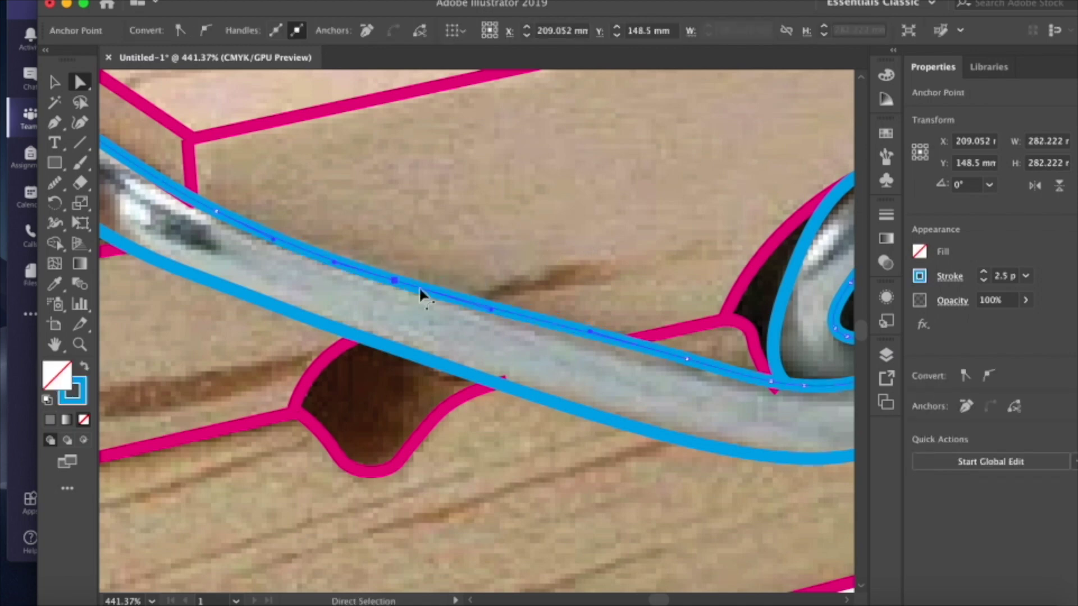
{"action": "left_click_drag", "start_coordinate": [687, 359], "coordinate": [744, 383]}
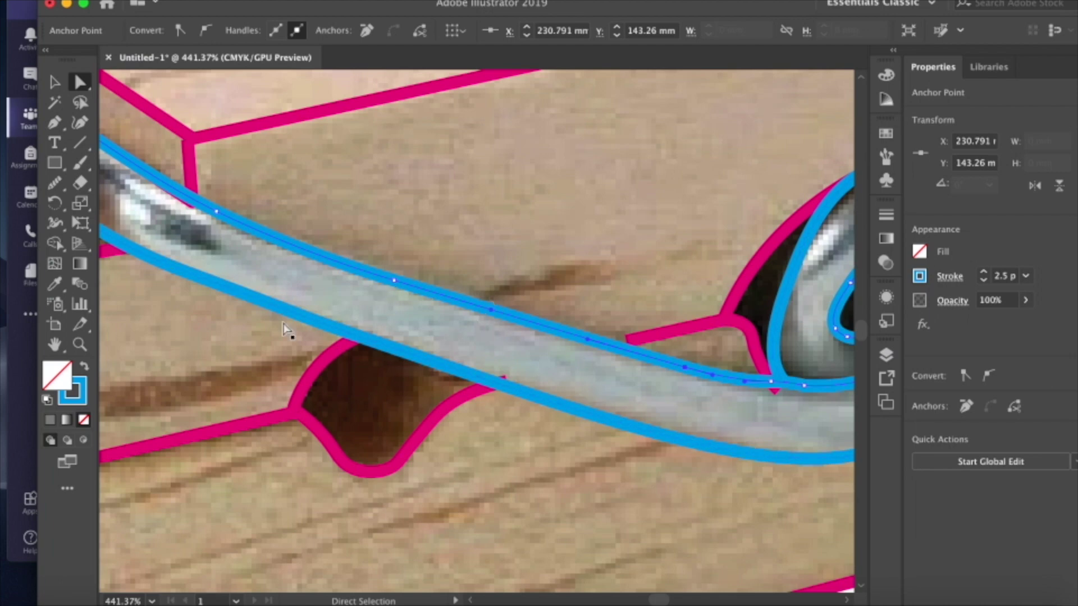
- Smooth the wire's lower-edge path near the notch and move its end anchor slightly up along the notch's magenta edge
{"action": "scroll", "coordinate": [262, 322], "scroll_direction": "left", "scroll_amount": 5}
{"action": "mouse_move", "coordinate": [339, 257]}
{"action": "left_mouse_down"}
{"action": "mouse_move", "coordinate": [336, 237]}
{"action": "mouse_move", "coordinate": [327, 245]}
{"action": "left_mouse_up"}
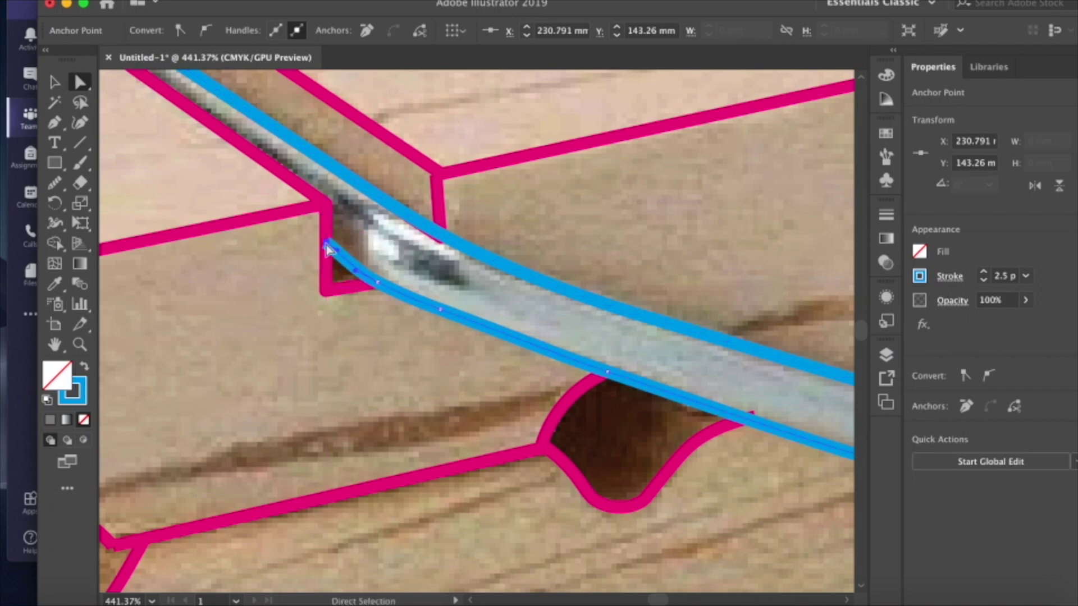
{"action": "left_click", "coordinate": [54, 183]}
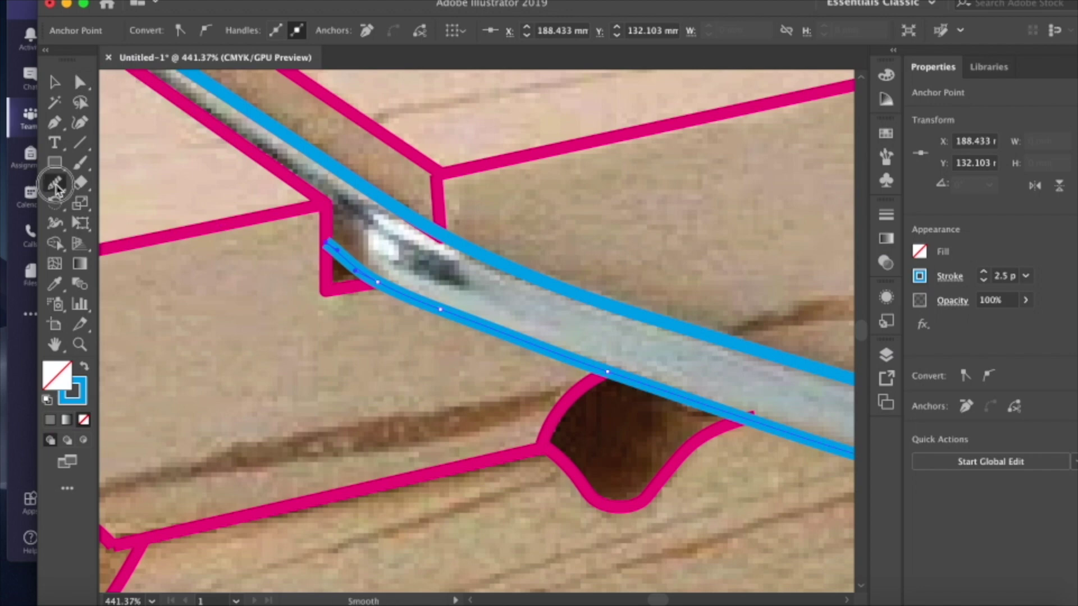
{"action": "left_click_drag", "start_coordinate": [344, 256], "coordinate": [435, 320]}
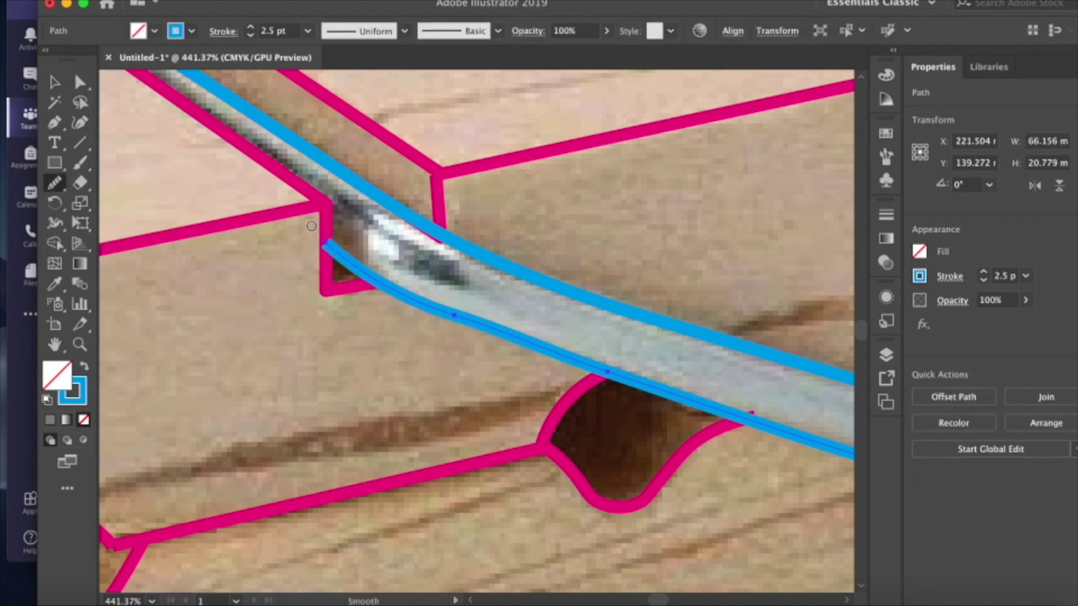
{"action": "left_click", "coordinate": [80, 83]}
{"action": "left_click_drag", "start_coordinate": [326, 244], "coordinate": [327, 235]}
{"action": "left_click", "coordinate": [402, 358]}
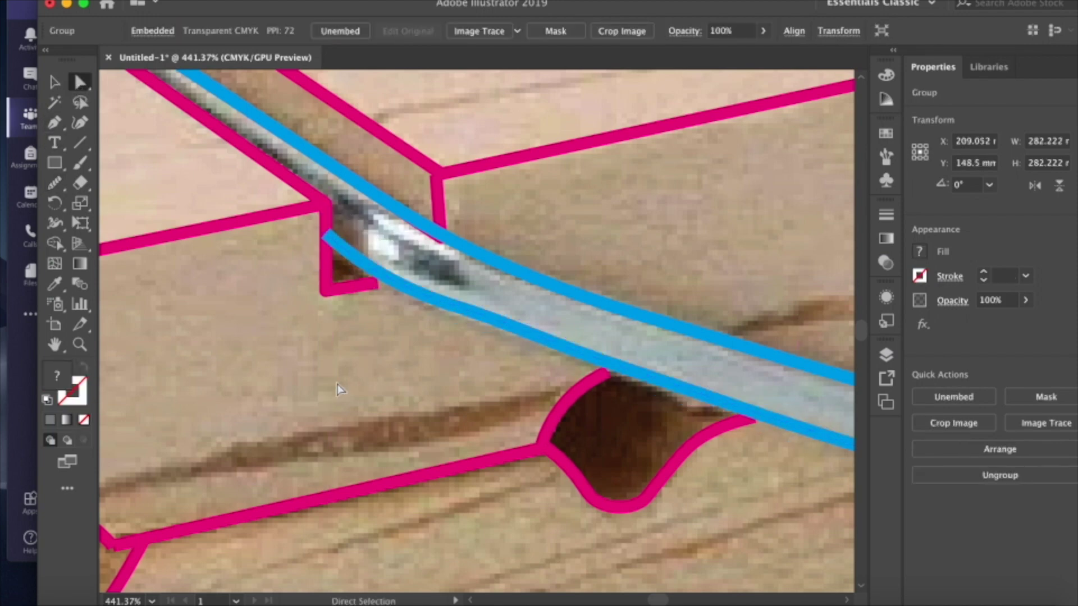
- Shift the anchor on the coil's left outer curve outward, and tuck the nearby magenta path end under the wire's upper edge
{"action": "scroll", "coordinate": [338, 384], "scroll_direction": "down", "scroll_amount": 10}
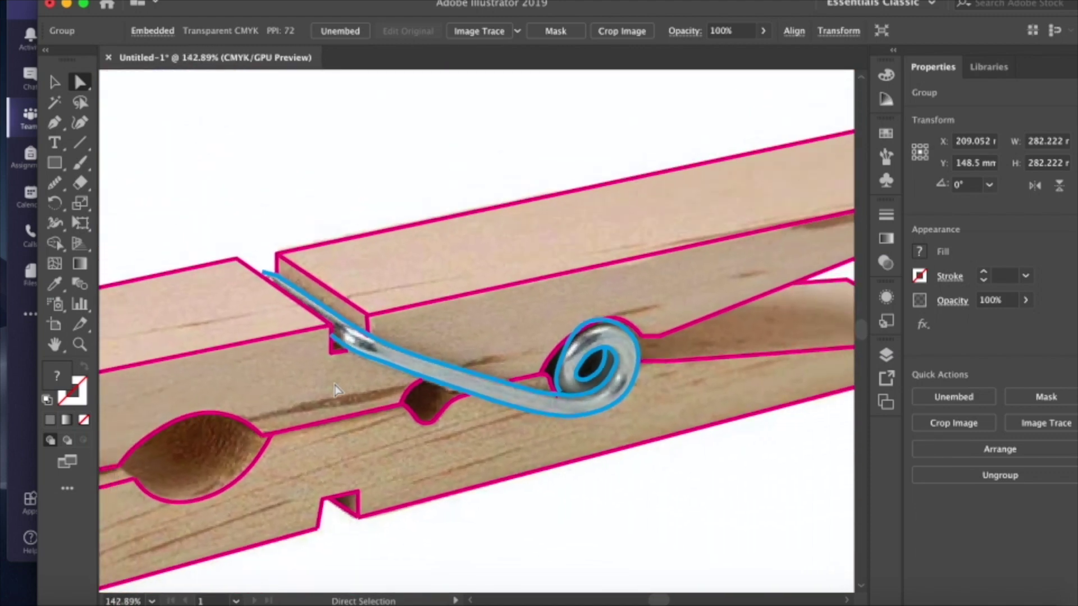
{"action": "left_click", "coordinate": [584, 416]}
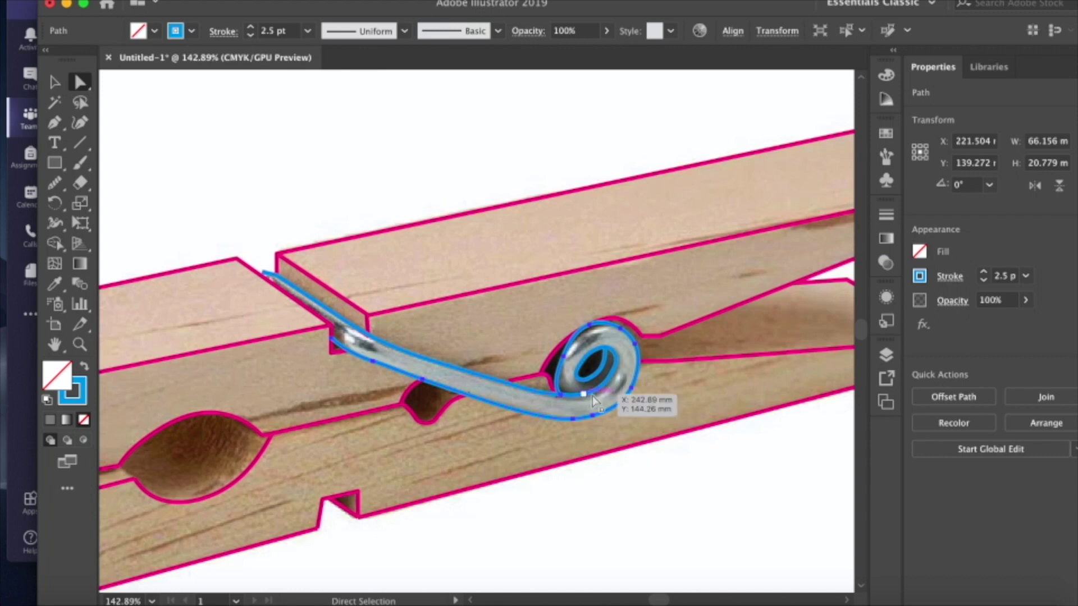
{"action": "left_click_drag", "start_coordinate": [568, 370], "coordinate": [560, 357]}
{"action": "left_click", "coordinate": [564, 361]}
{"action": "scroll", "coordinate": [559, 357], "scroll_direction": "up", "scroll_amount": 5}
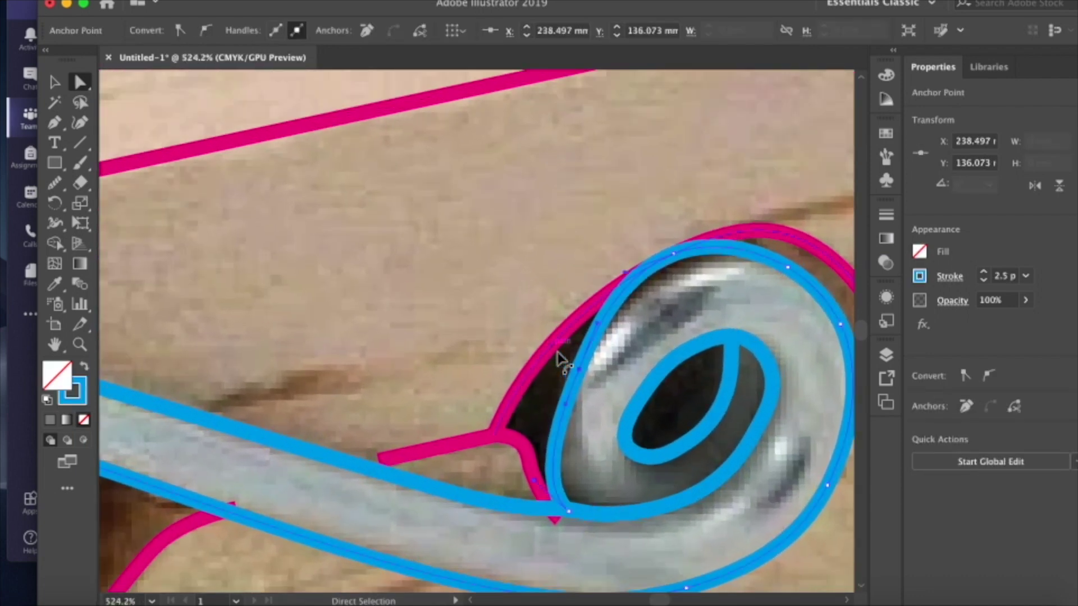
{"action": "left_click", "coordinate": [785, 566]}
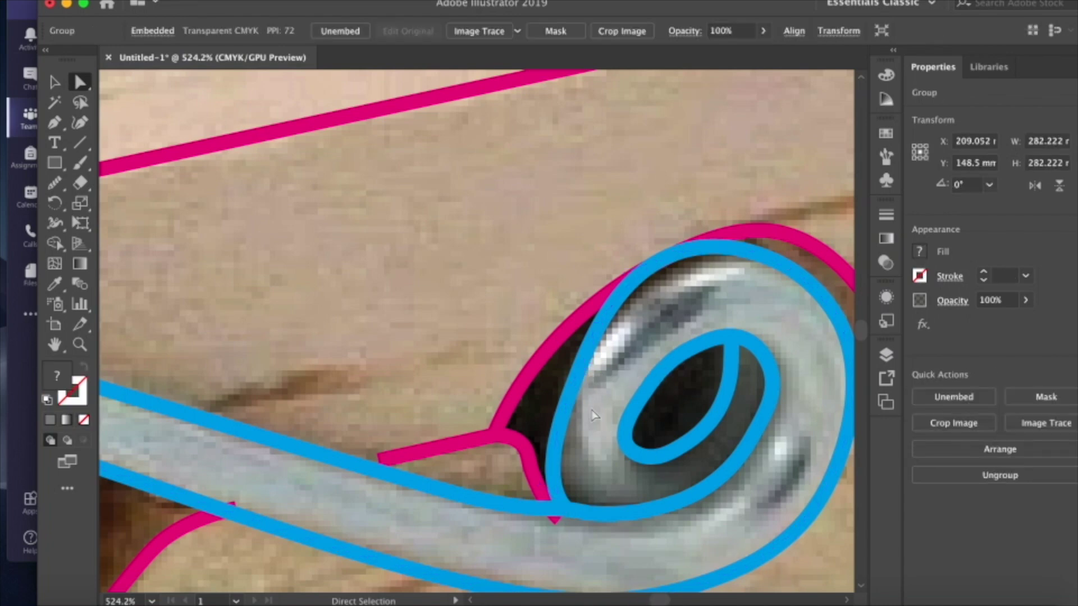
{"action": "left_click_drag", "start_coordinate": [574, 364], "coordinate": [570, 362]}
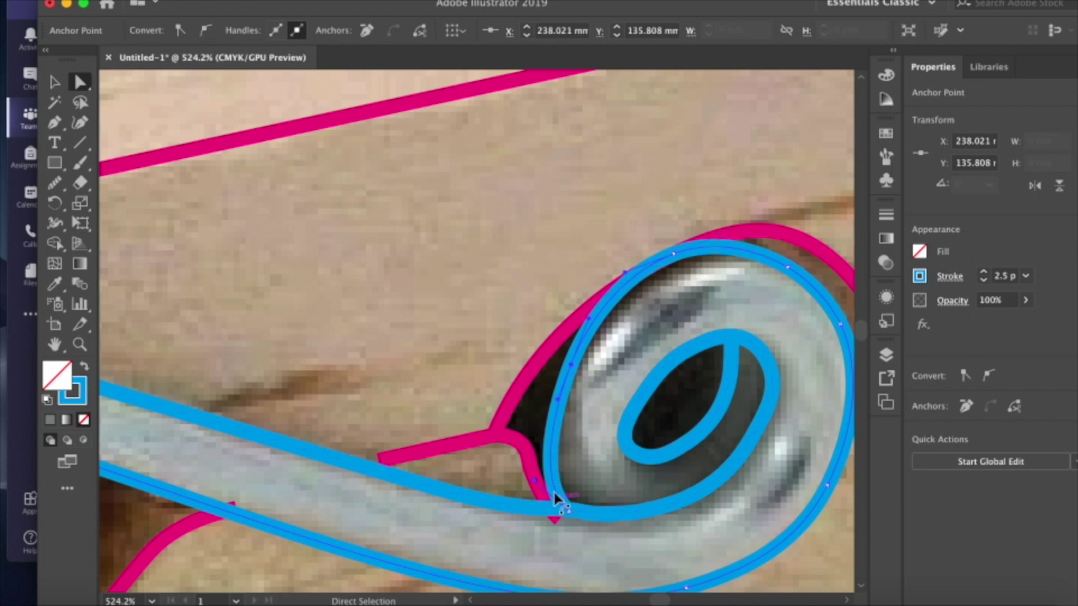
{"action": "left_click_drag", "start_coordinate": [559, 521], "coordinate": [553, 515]}
{"action": "left_click", "coordinate": [560, 536]}
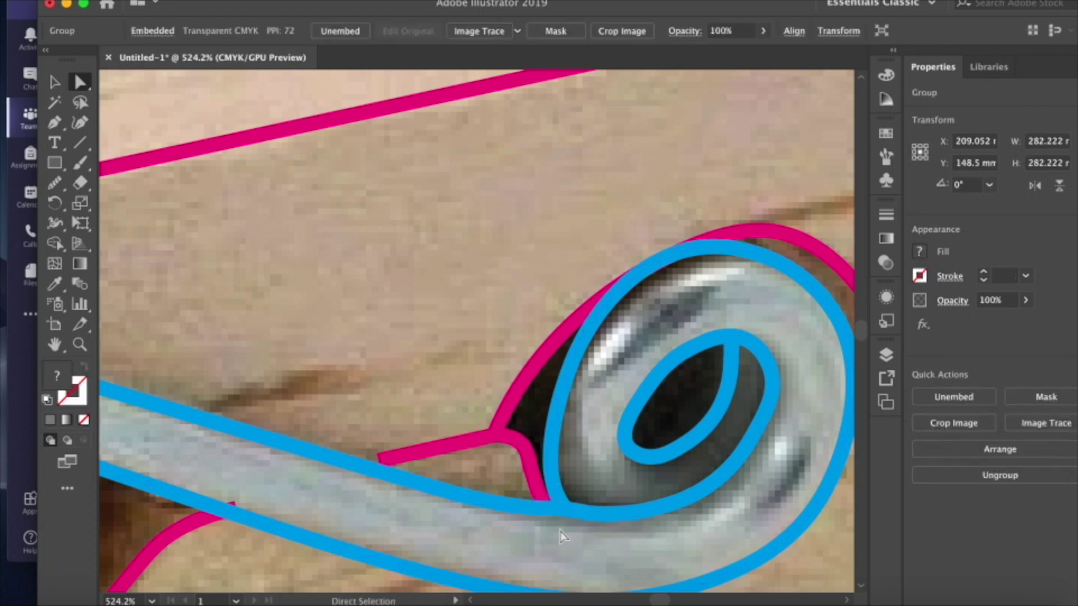
- Extend the wire's upper-left end with the Pen tool by a short segment to the wooden arm's magenta edge and end the path
{"action": "scroll", "coordinate": [561, 536], "scroll_direction": "down", "scroll_amount": 4}
{"action": "scroll", "coordinate": [561, 536], "scroll_direction": "down", "scroll_amount": 3}
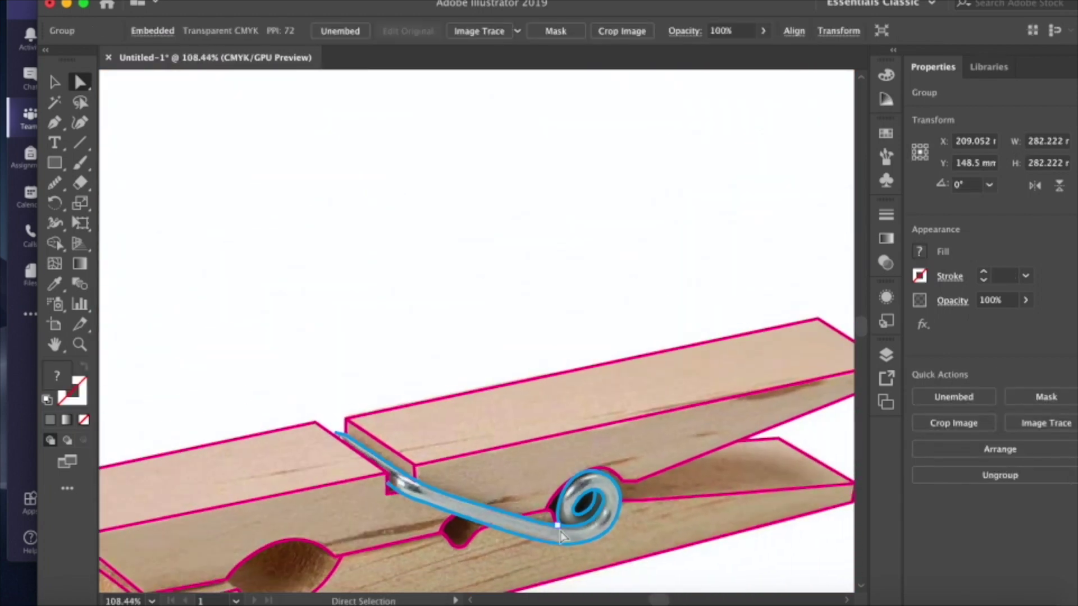
{"action": "left_click_drag", "start_coordinate": [335, 433], "coordinate": [320, 461]}
{"action": "scroll", "coordinate": [337, 435], "scroll_direction": "up", "scroll_amount": 5}
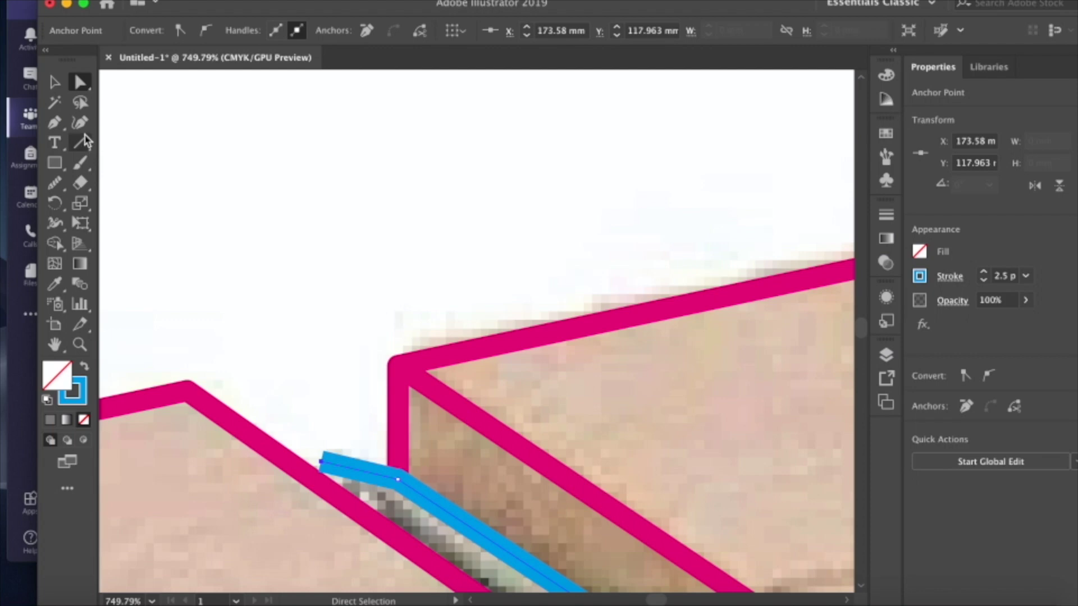
{"action": "left_click", "coordinate": [55, 125]}
{"action": "left_click", "coordinate": [320, 462]}
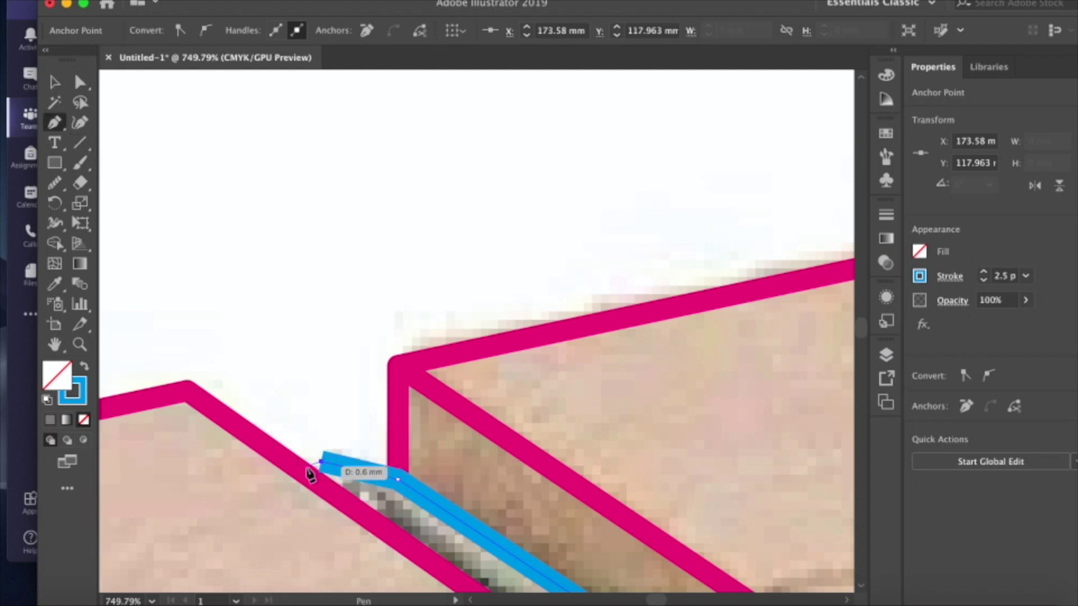
{"action": "left_click", "coordinate": [302, 466]}
{"action": "key", "text": "super+z"}
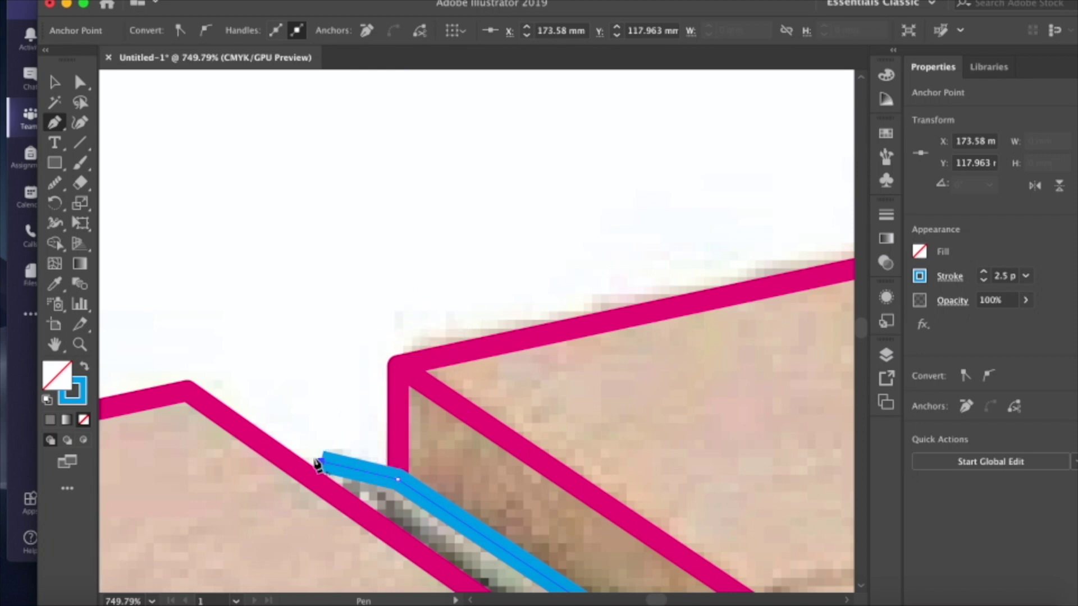
{"action": "left_click", "coordinate": [303, 467]}
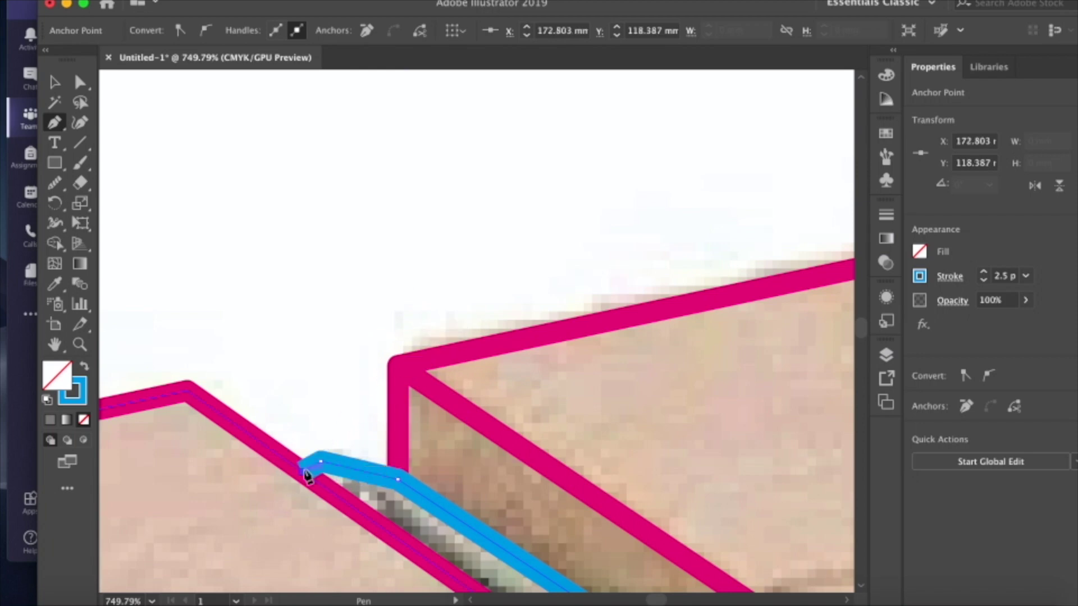
{"action": "key", "text": "Escape"}
{"action": "scroll", "coordinate": [471, 219], "scroll_direction": "down", "scroll_amount": 6}
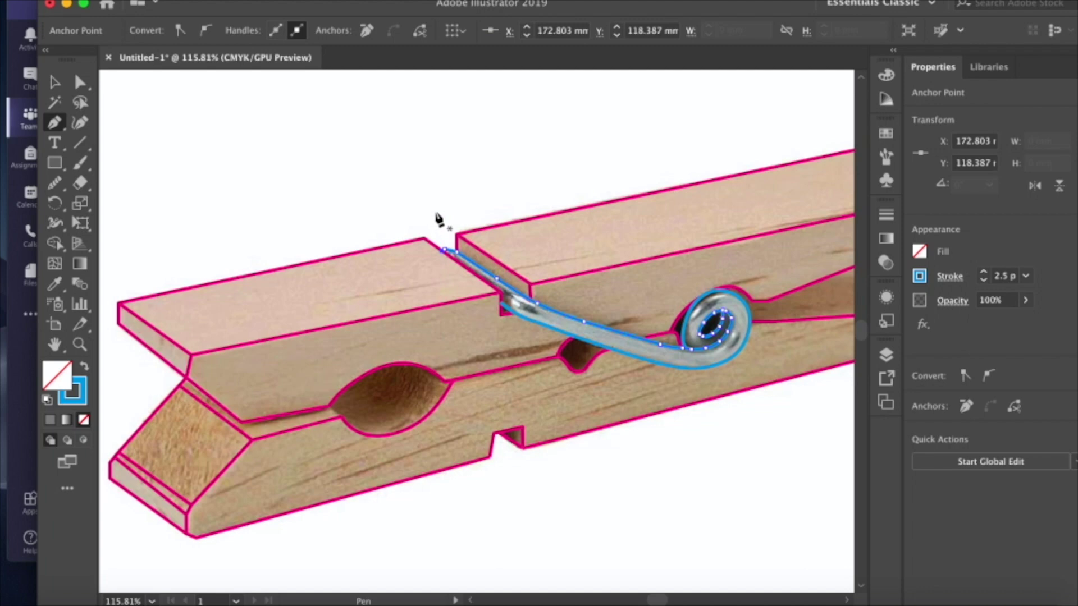
{"action": "scroll", "coordinate": [440, 219], "scroll_direction": "down", "scroll_amount": 3}
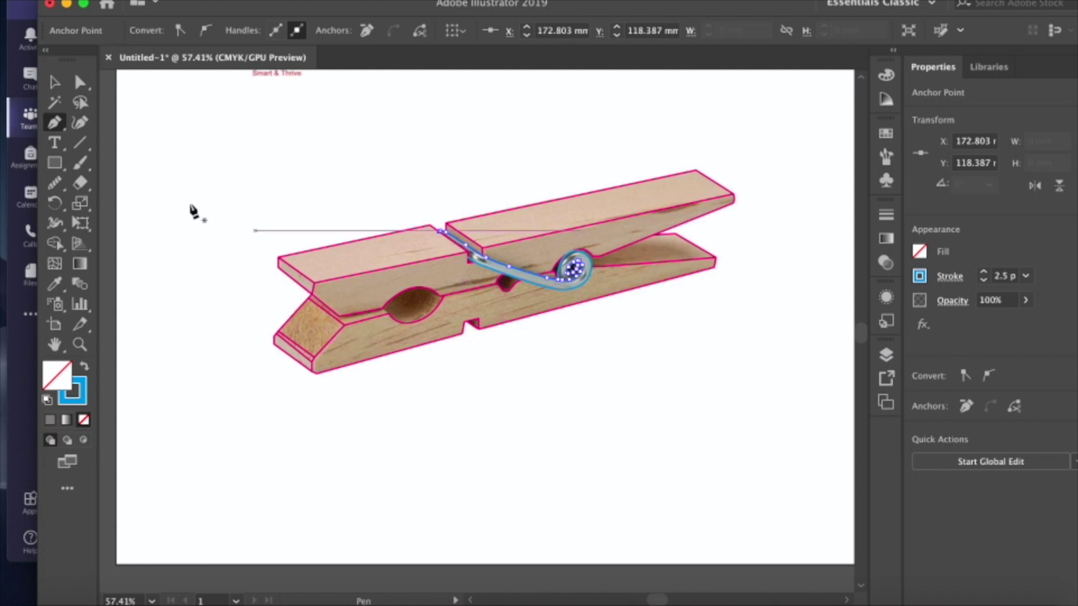
- Lock the clothespin photo, select all the traced arm and spring paths, and change their stroke colour to black
{"action": "left_click", "coordinate": [55, 84]}
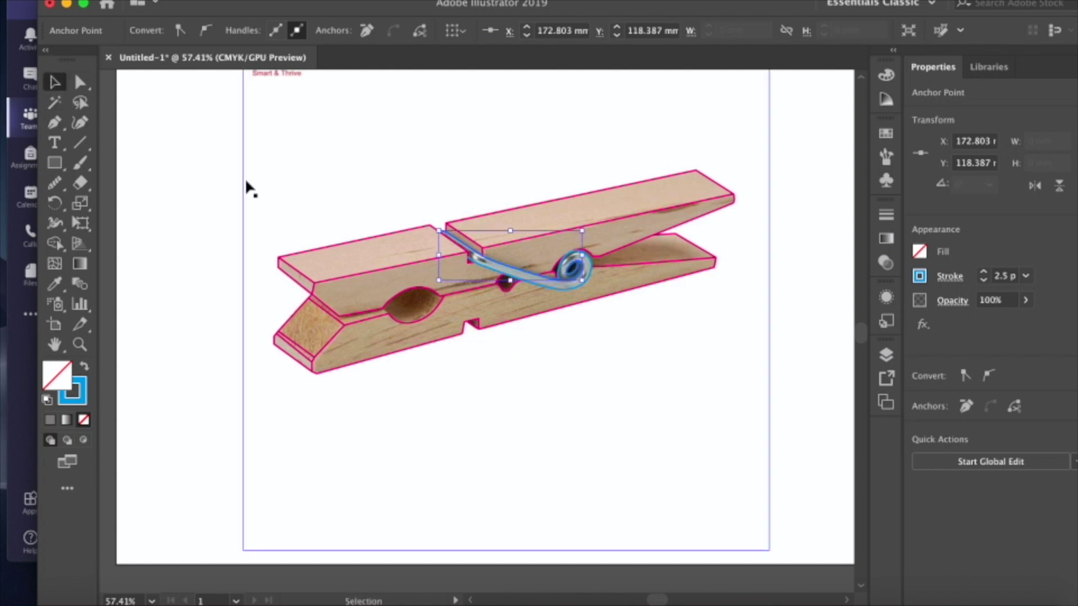
{"action": "left_click", "coordinate": [297, 178]}
{"action": "key", "text": "a"}
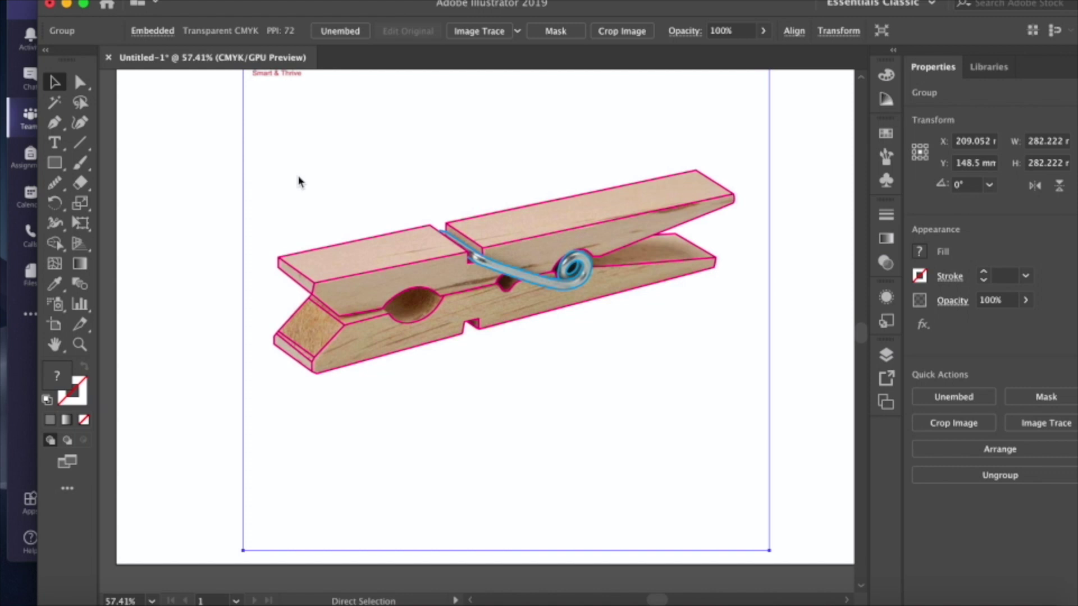
{"action": "left_click", "coordinate": [299, 181]}
{"action": "left_click_drag", "start_coordinate": [234, 121], "coordinate": [841, 471]}
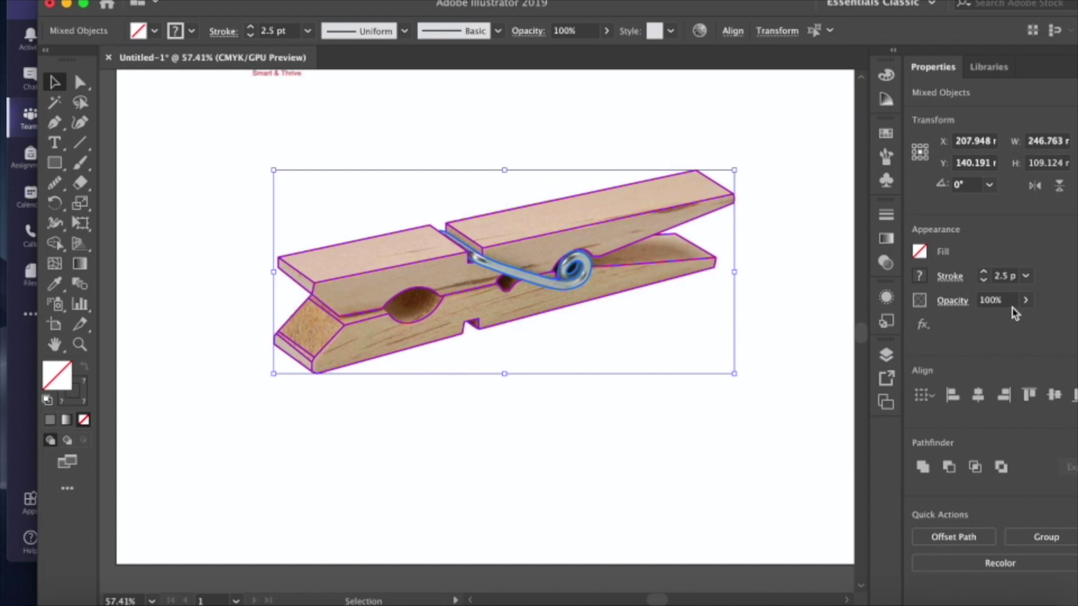
{"action": "left_click", "coordinate": [921, 277]}
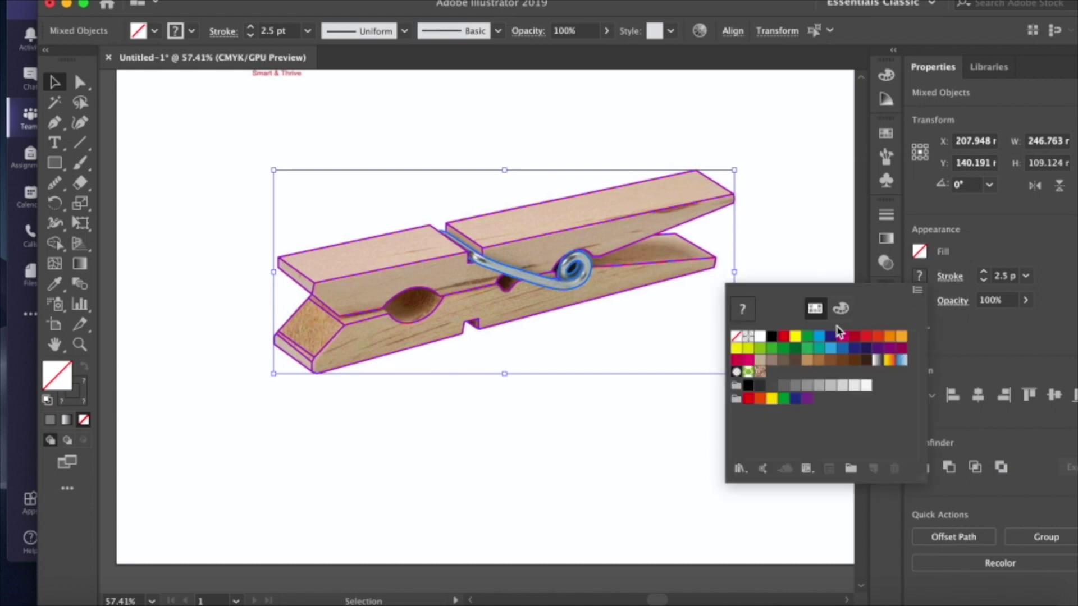
{"action": "left_click", "coordinate": [771, 336]}
{"action": "left_click", "coordinate": [472, 455]}
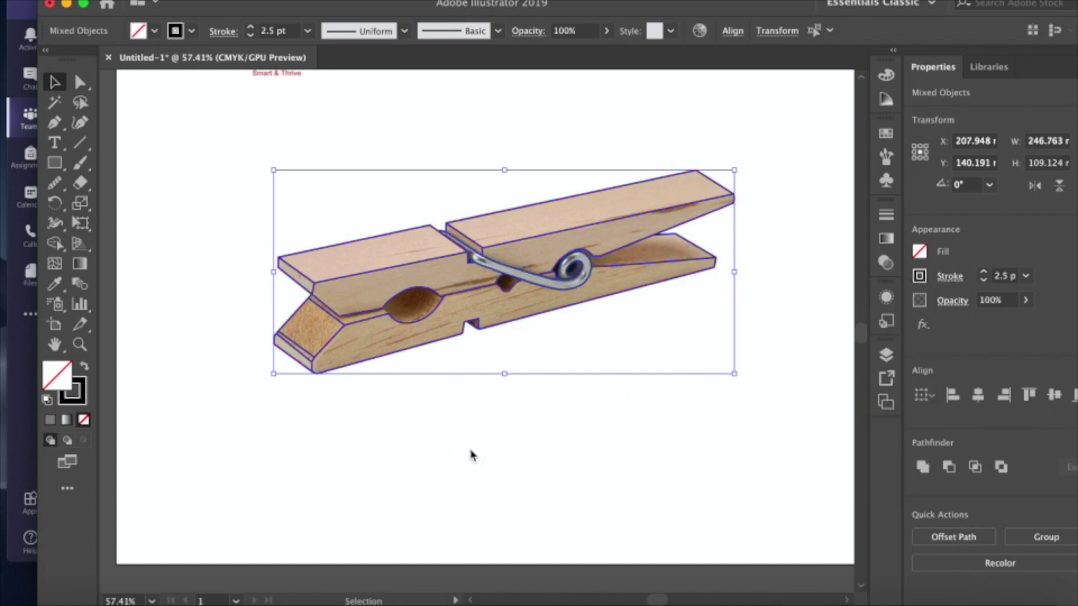
{"action": "left_click", "coordinate": [472, 455]}
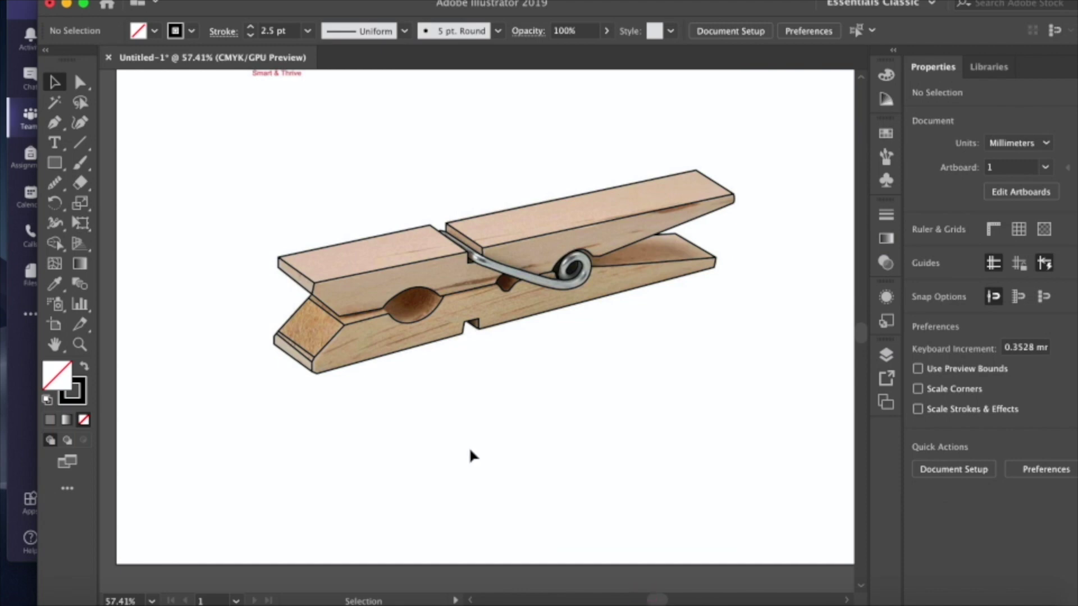
{"action": "left_click_drag", "start_coordinate": [190, 178], "coordinate": [721, 410]}
{"action": "key", "text": "a"}
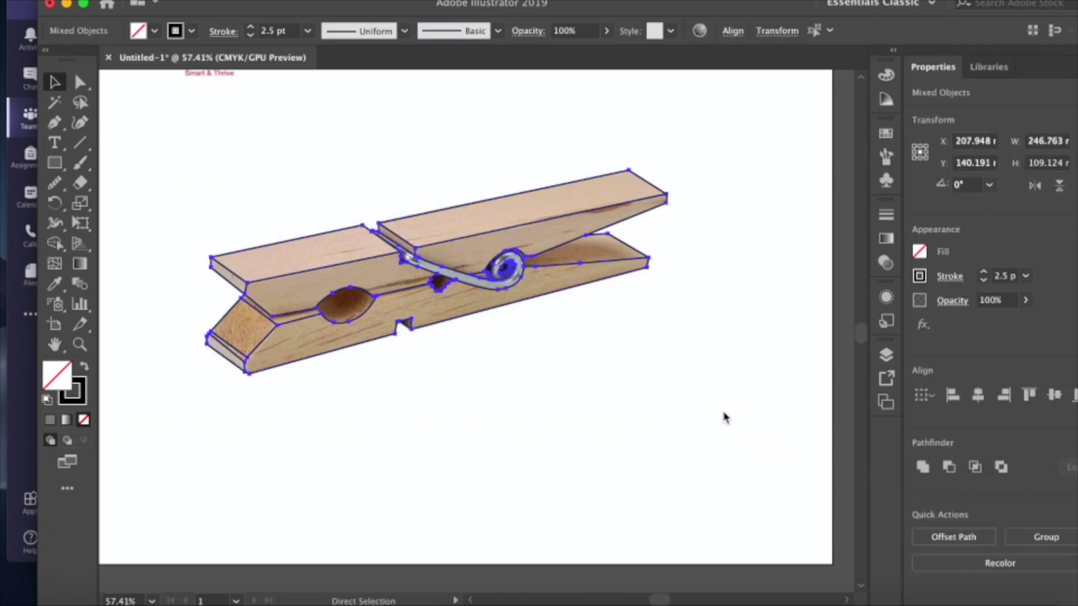
{"action": "key", "text": "v"}
{"action": "left_click", "coordinate": [575, 496]}
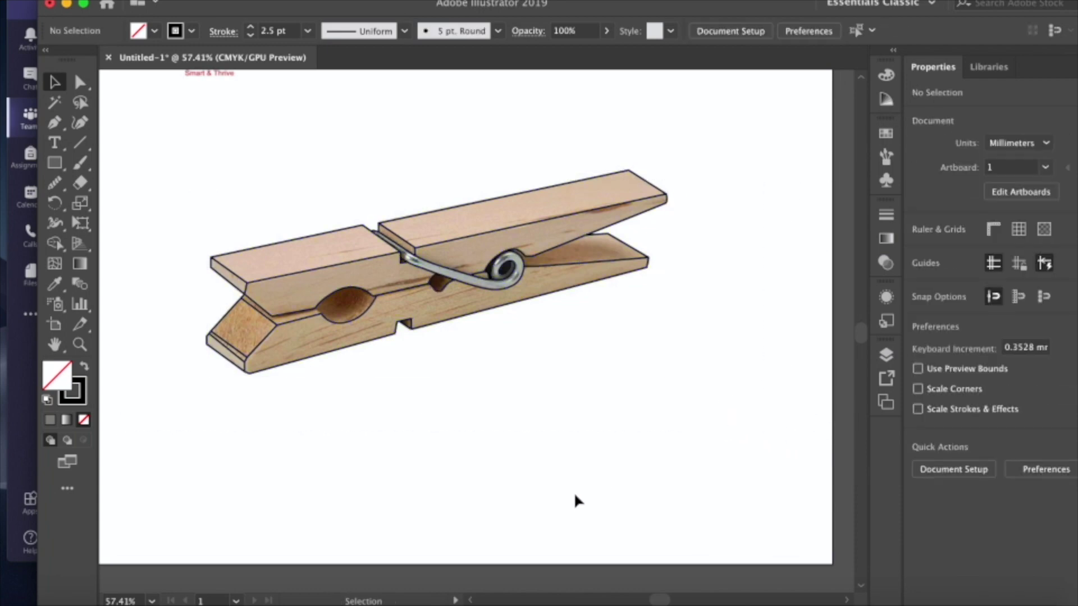
- Unlock the embedded clothespin photo behind the black outlines and delete it, keeping the traced paths
{"action": "key", "text": "alt"}
{"action": "left_click", "coordinate": [575, 497], "text": "alt"}
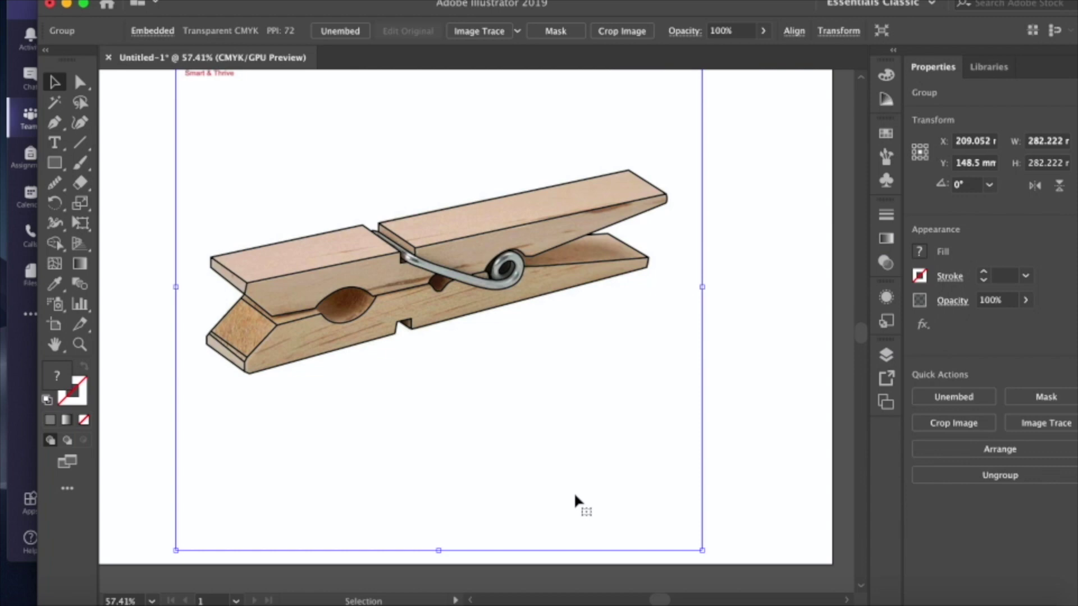
{"action": "left_click", "coordinate": [745, 389]}
{"action": "left_click", "coordinate": [624, 402]}
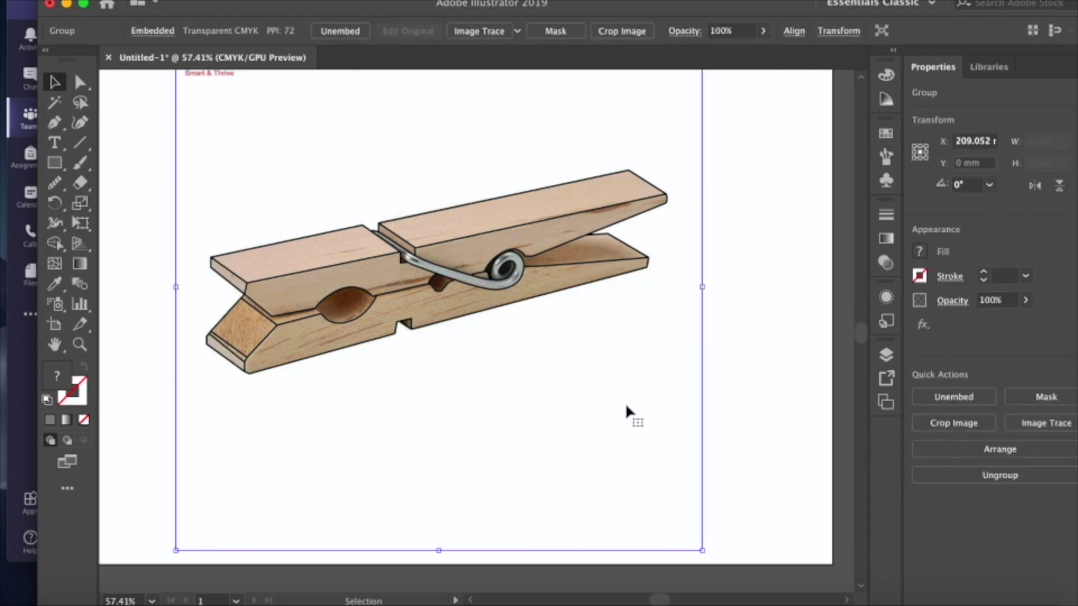
{"action": "key", "text": "Delete"}
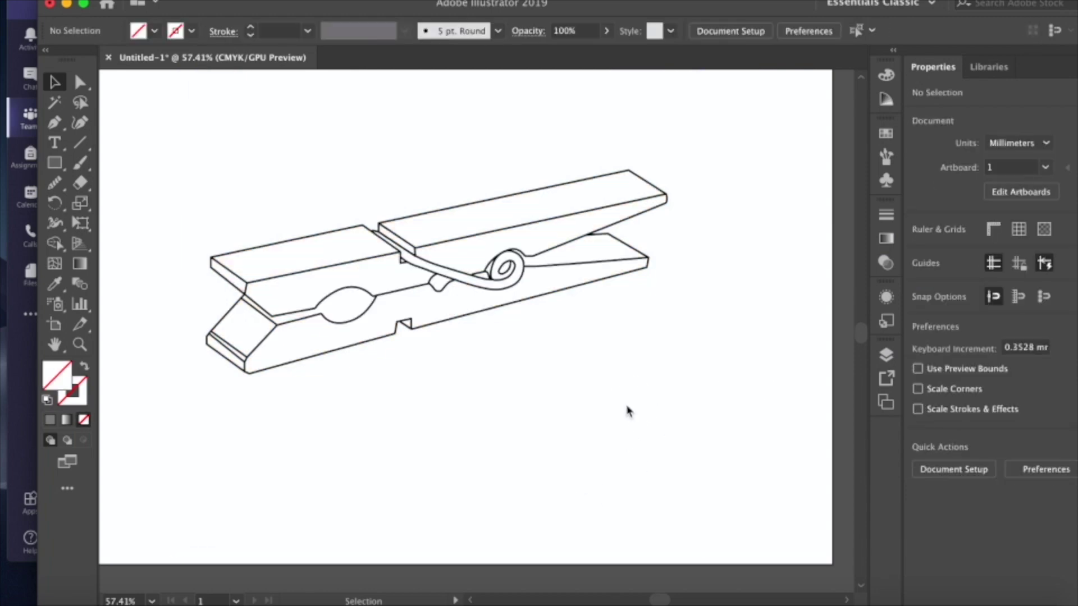